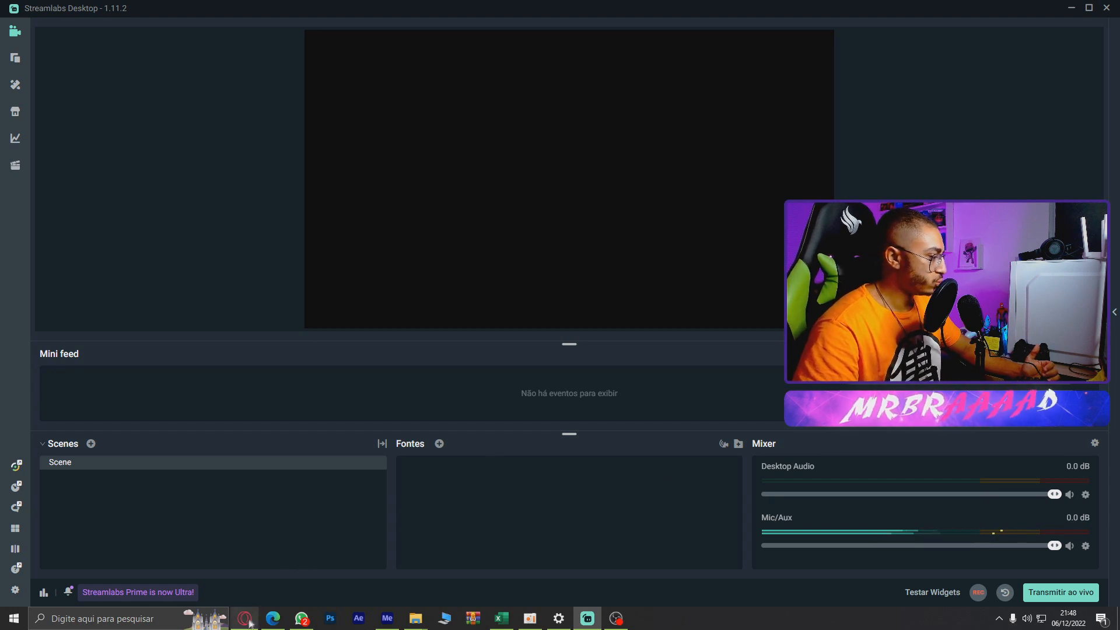
- Look over the Streamlabs web dashboard and Streamlabs Desktop, and bring up the streamer kit folder in File Explorer
{"action": "left_click", "coordinate": [244, 618]}
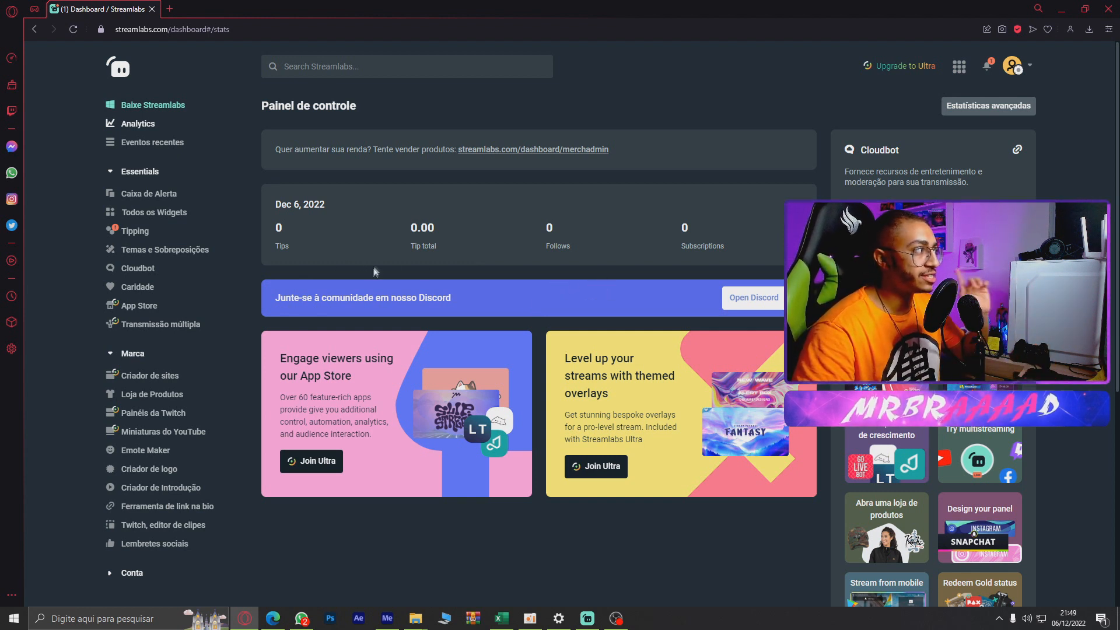
{"action": "left_click", "coordinate": [588, 618]}
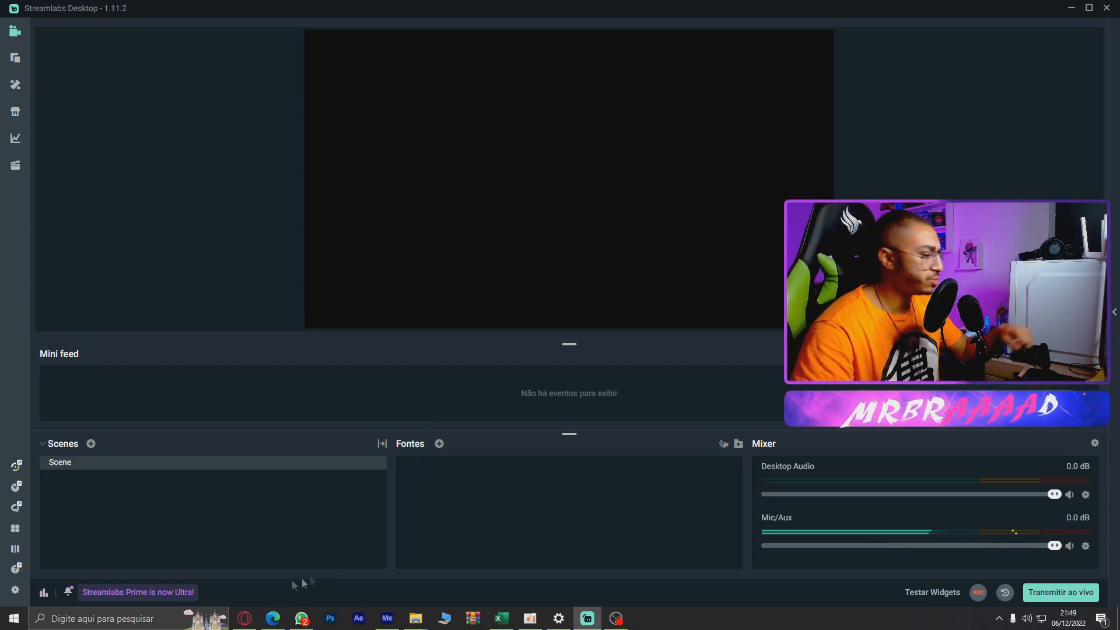
{"action": "left_click", "coordinate": [244, 618]}
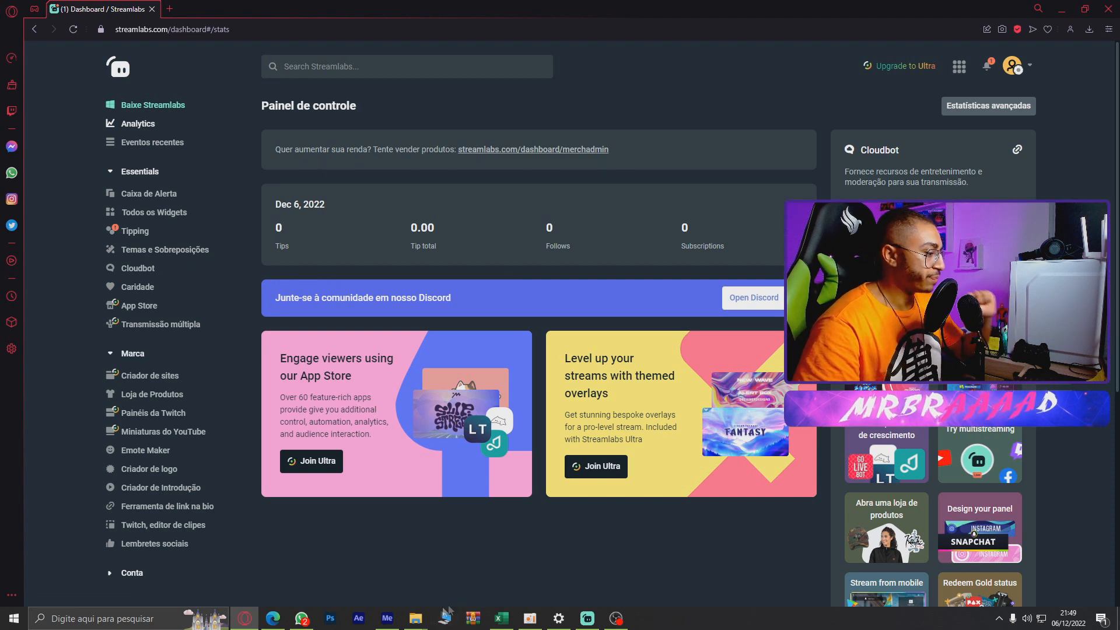
{"action": "mouse_move", "coordinate": [416, 619]}
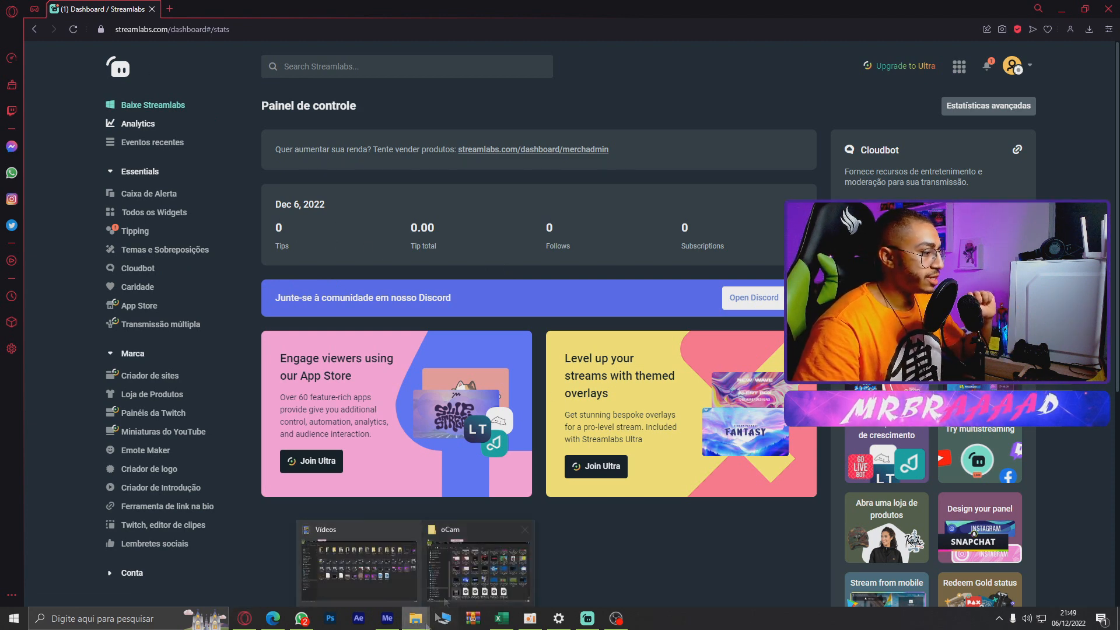
{"action": "left_click", "coordinate": [489, 583]}
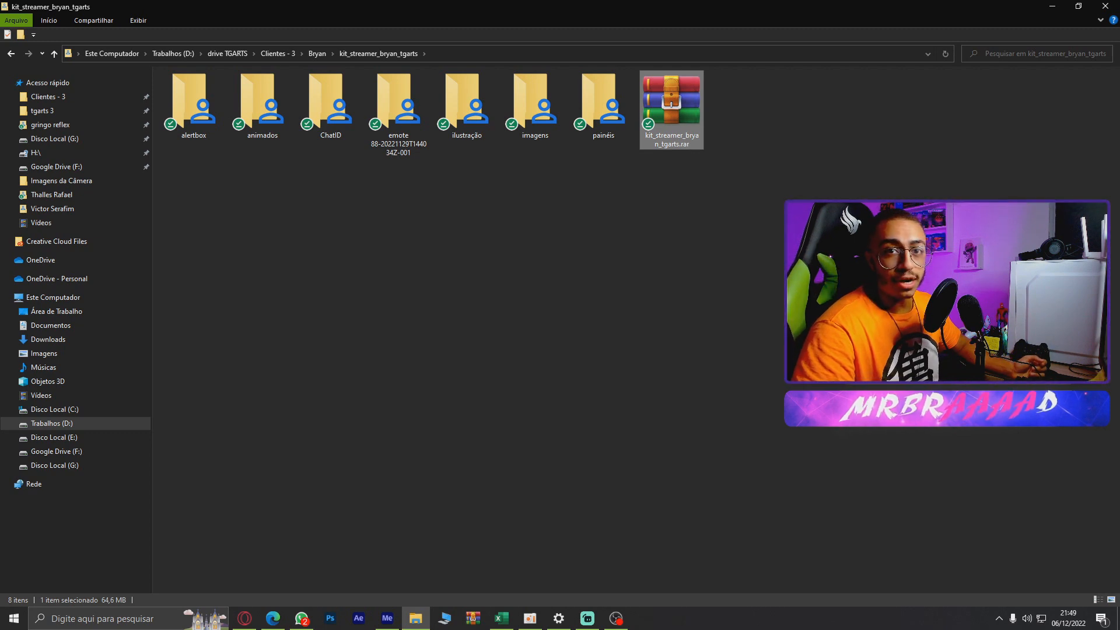
- Search the web for "download winrar" in a new Opera tab and open the official WinRAR page
{"action": "left_click", "coordinate": [245, 618]}
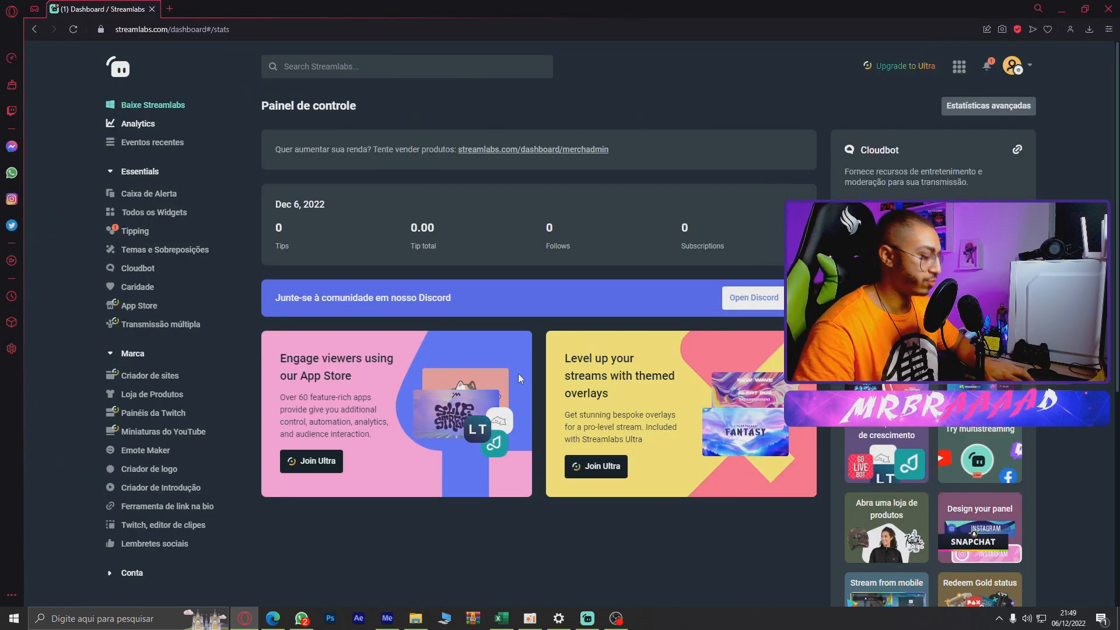
{"action": "key", "text": "ctrl+t"}
{"action": "type", "text": "download winrar"}
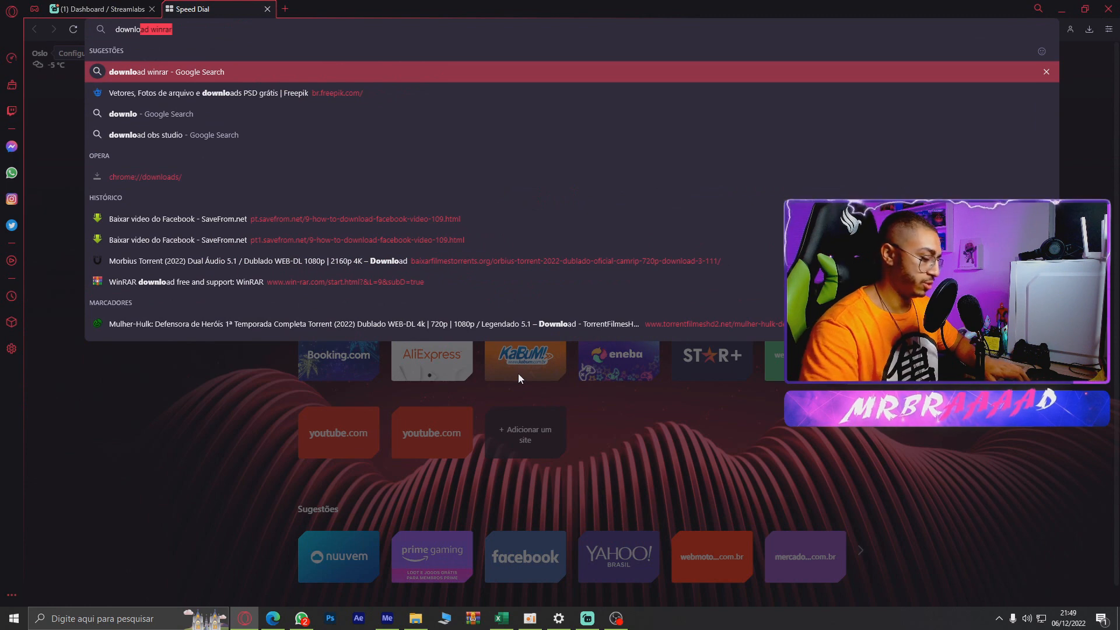
{"action": "key", "text": "Return"}
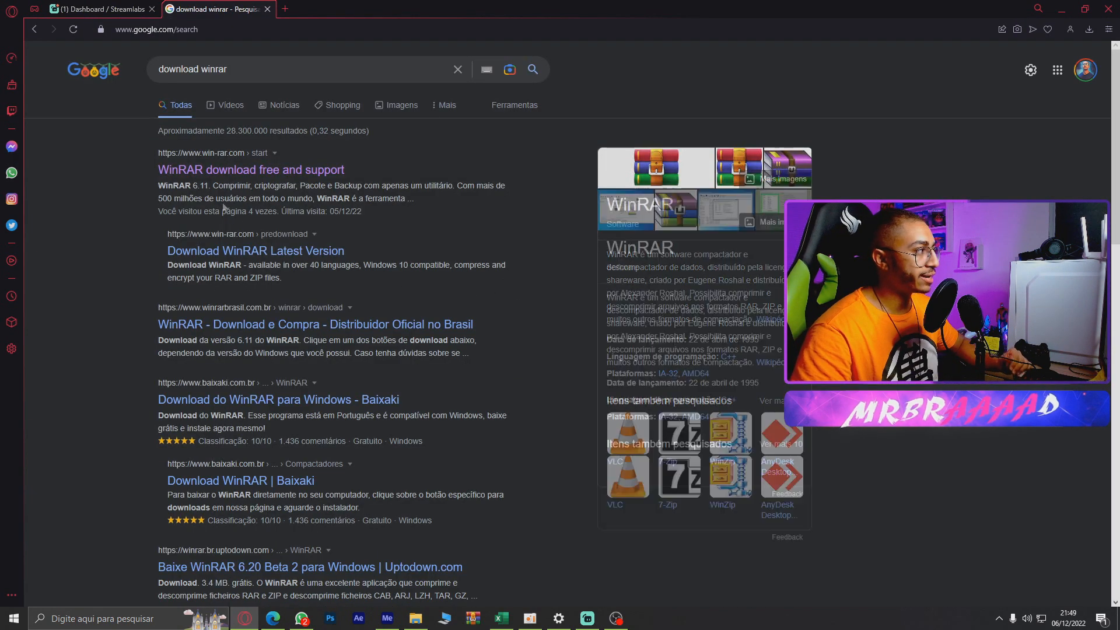
{"action": "left_click", "coordinate": [268, 173]}
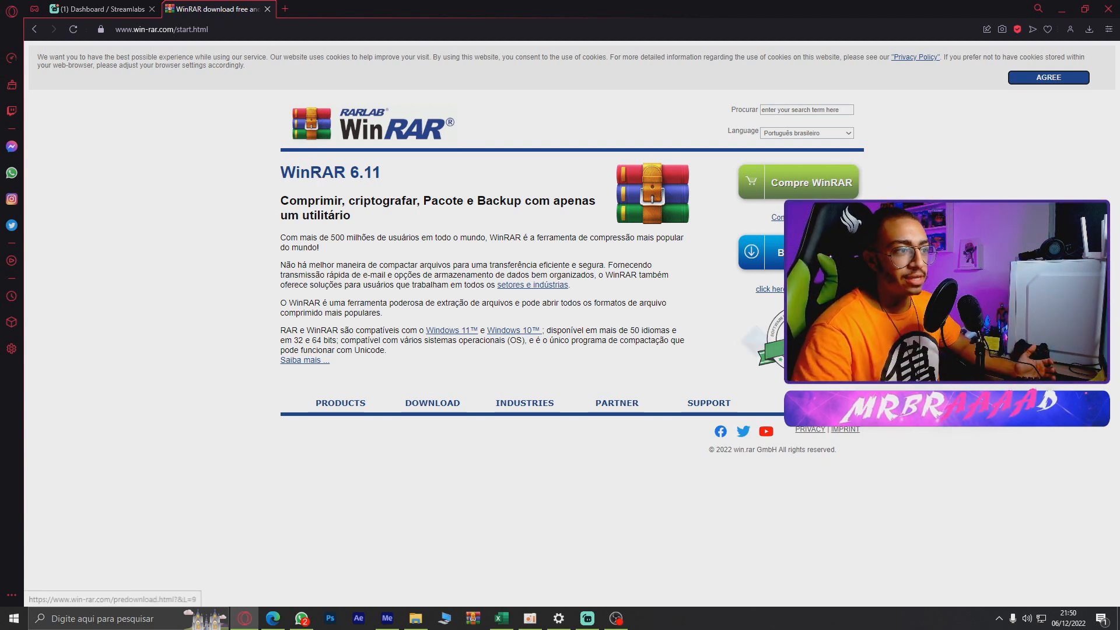
- In File Explorer, review the extraction options for the kit's .rar archive and the seven folders extracted from it
{"action": "left_click", "coordinate": [416, 618]}
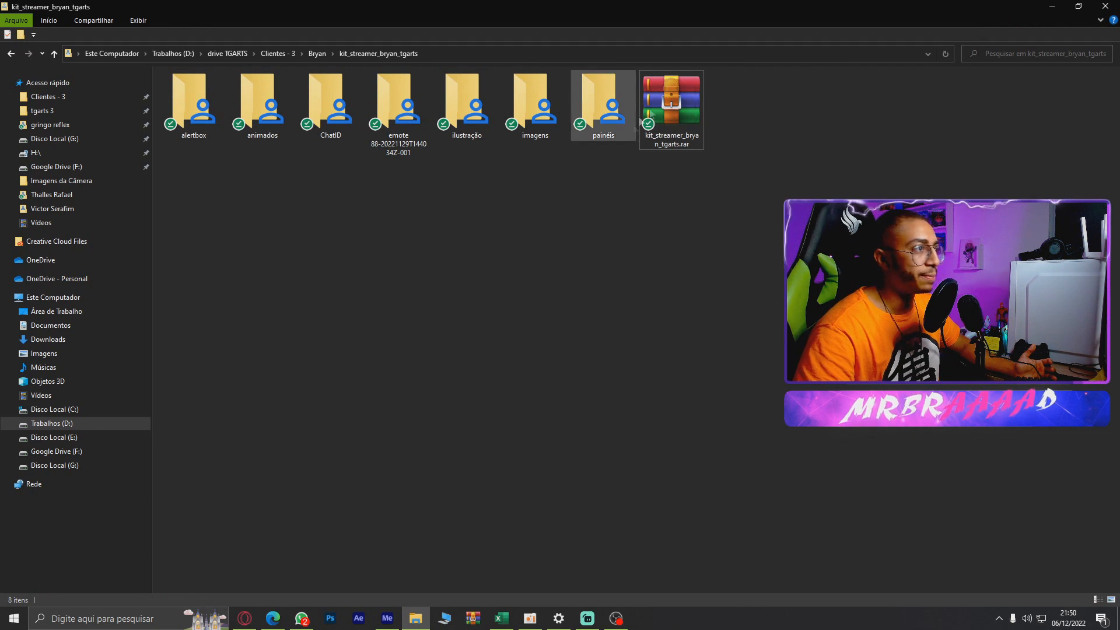
{"action": "right_click", "coordinate": [663, 96]}
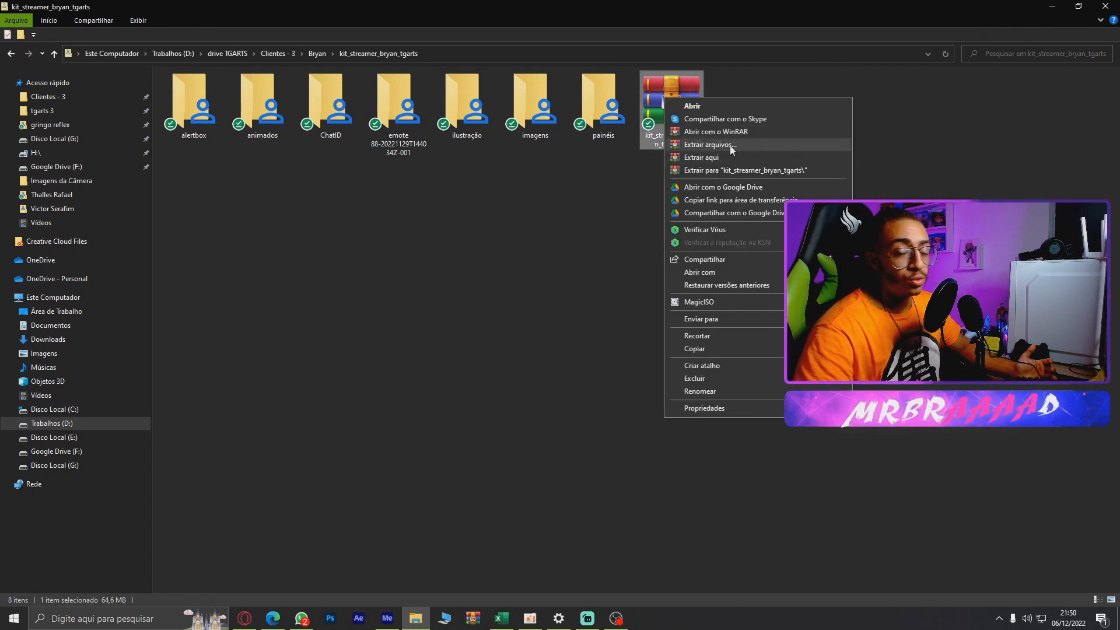
{"action": "left_click", "coordinate": [344, 253]}
{"action": "left_click_drag", "start_coordinate": [195, 166], "coordinate": [607, 117]}
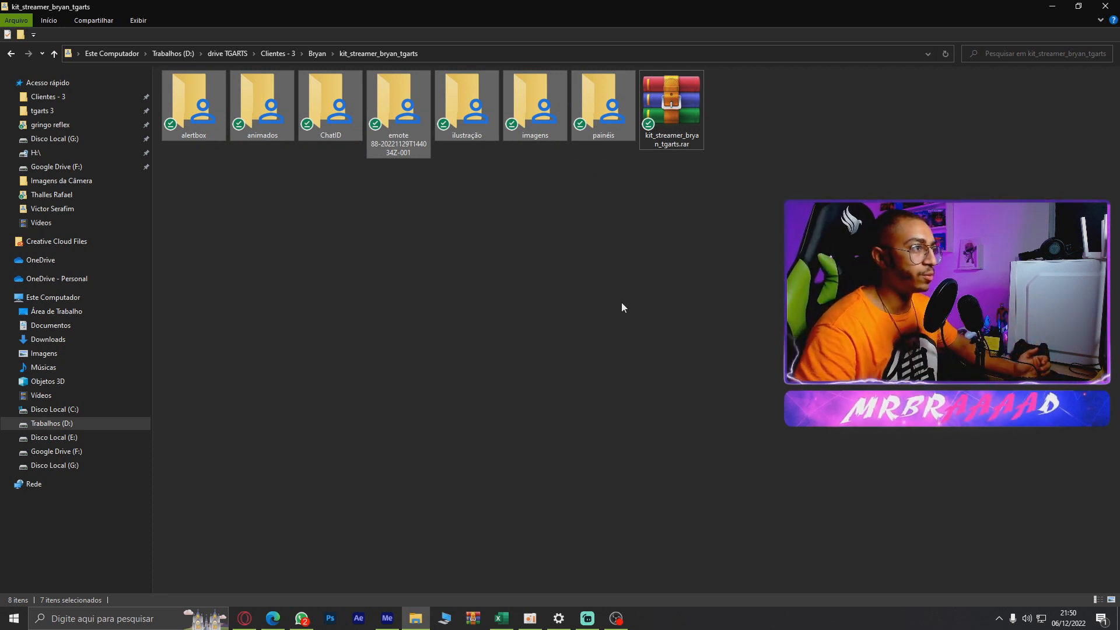
{"action": "left_click", "coordinate": [643, 286]}
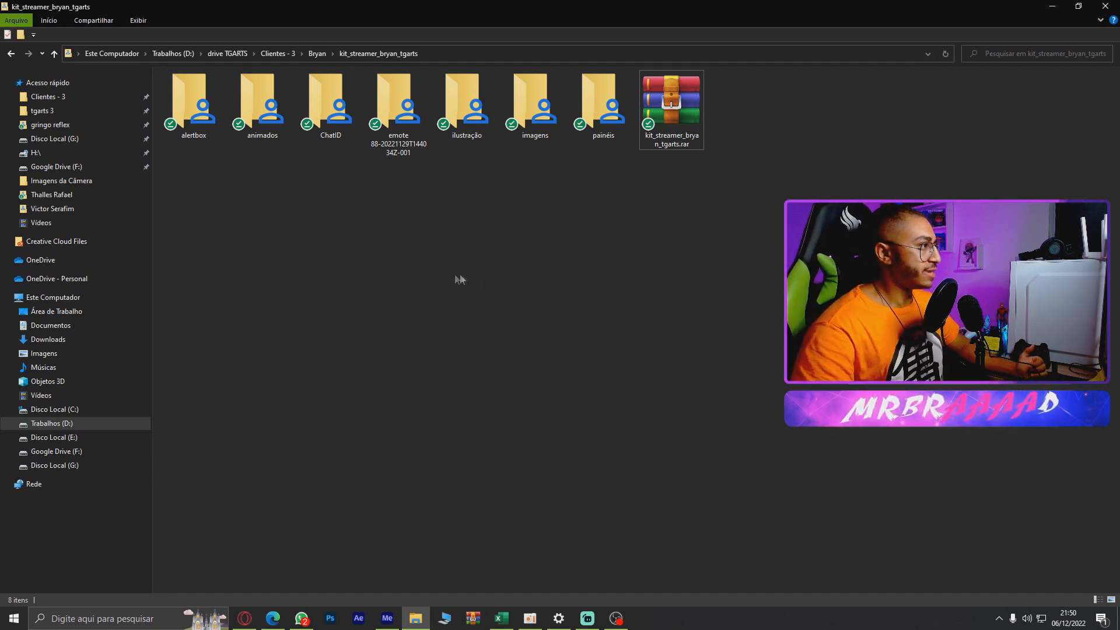
- Open the kit's "imagens" folder in File Explorer and preview live off.jpg
{"action": "left_click", "coordinate": [587, 618]}
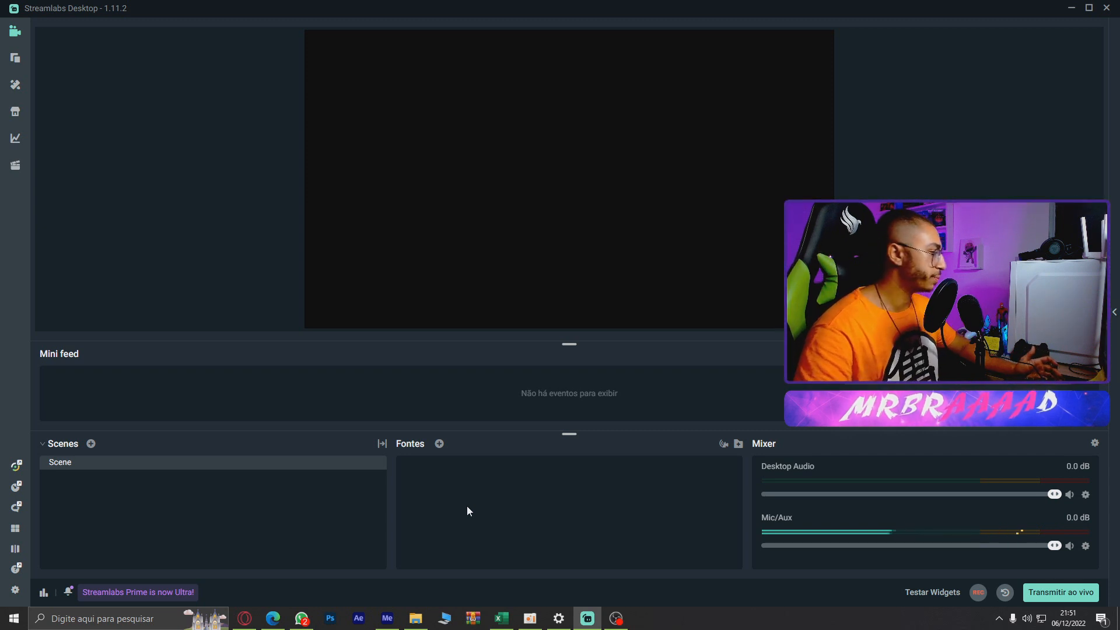
{"action": "left_click", "coordinate": [420, 626]}
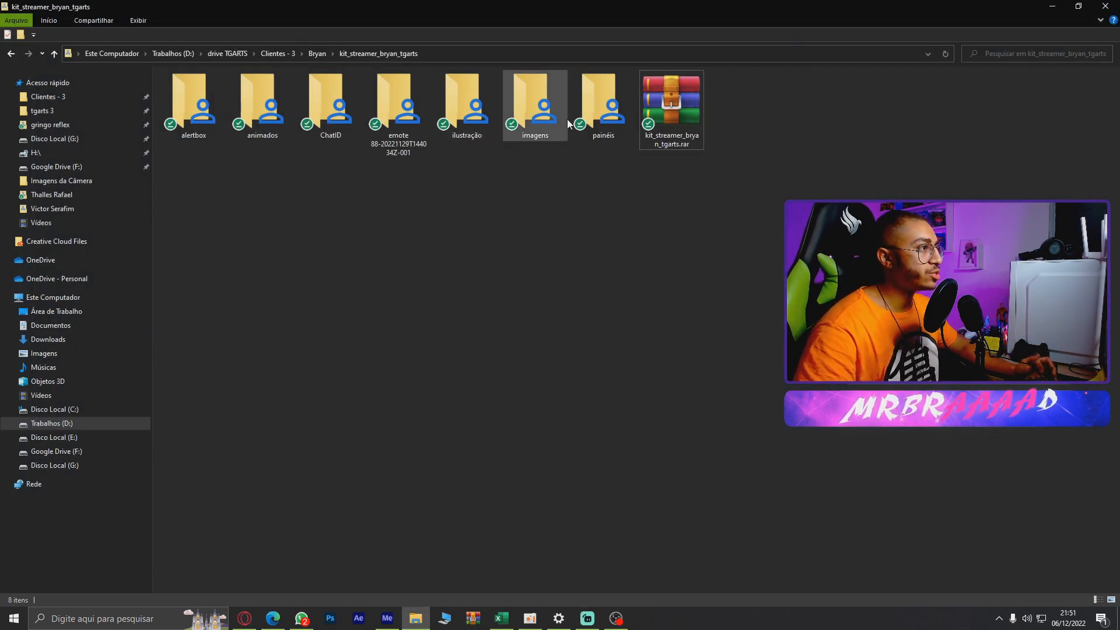
{"action": "double_click", "coordinate": [537, 103]}
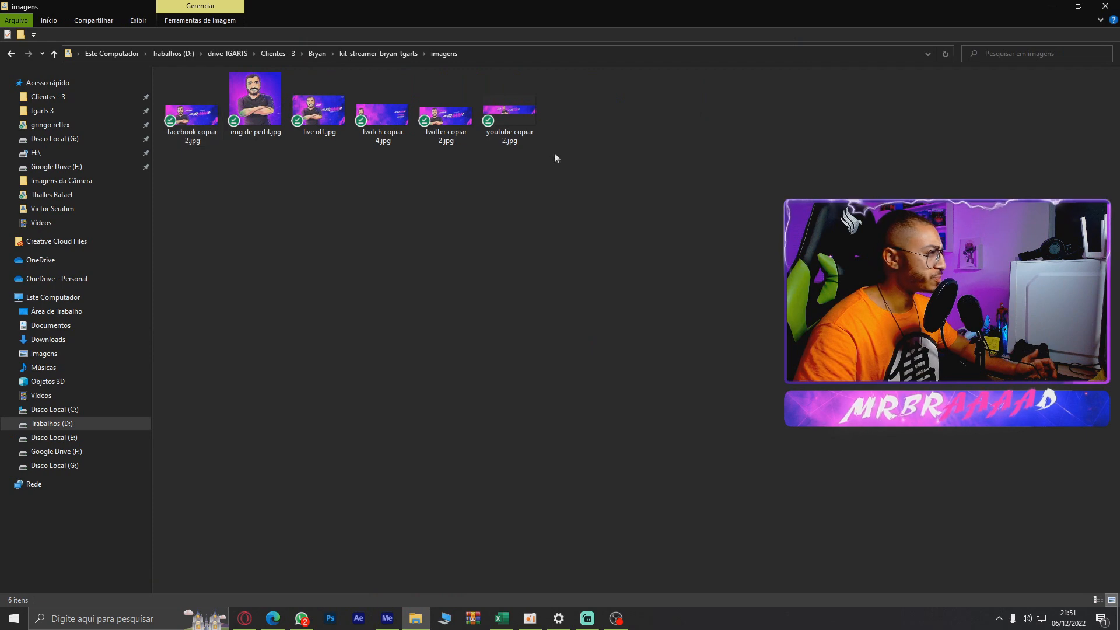
{"action": "double_click", "coordinate": [336, 121]}
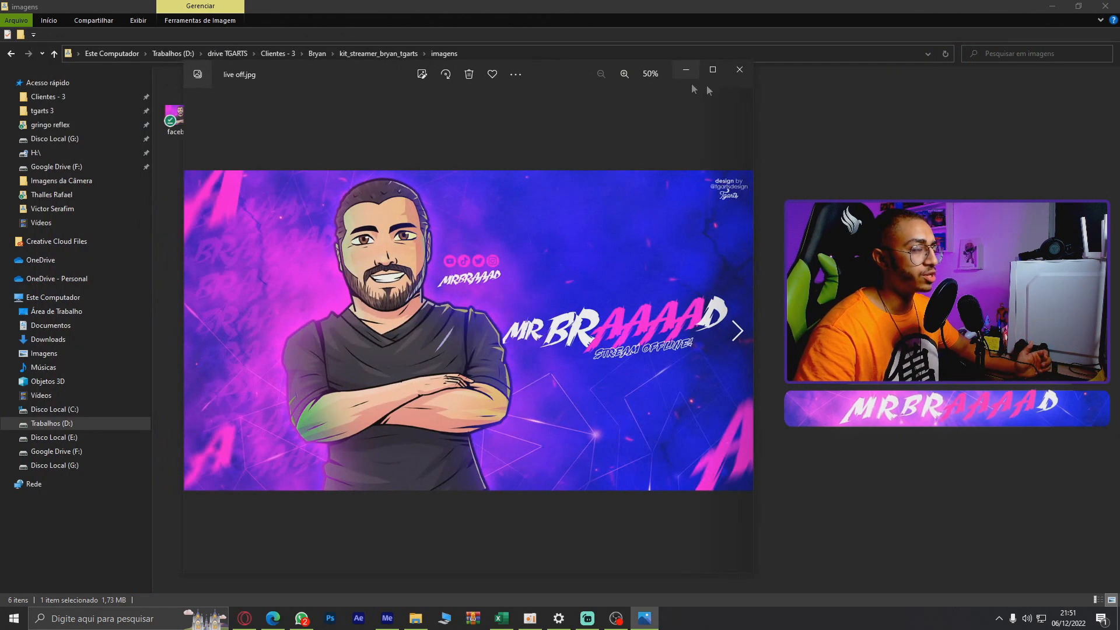
{"action": "left_click", "coordinate": [740, 70]}
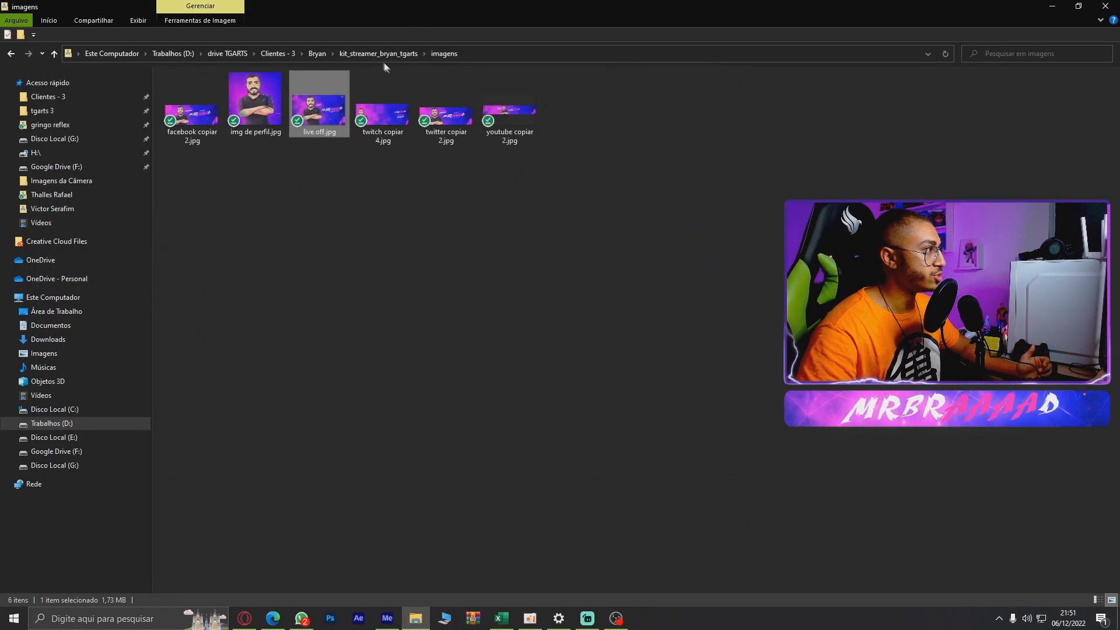
- Go back to the kit folder and open "animados" to view its animated files and folder path
{"action": "key", "text": "alt+Up"}
{"action": "left_click", "coordinate": [277, 104]}
{"action": "double_click", "coordinate": [277, 103]}
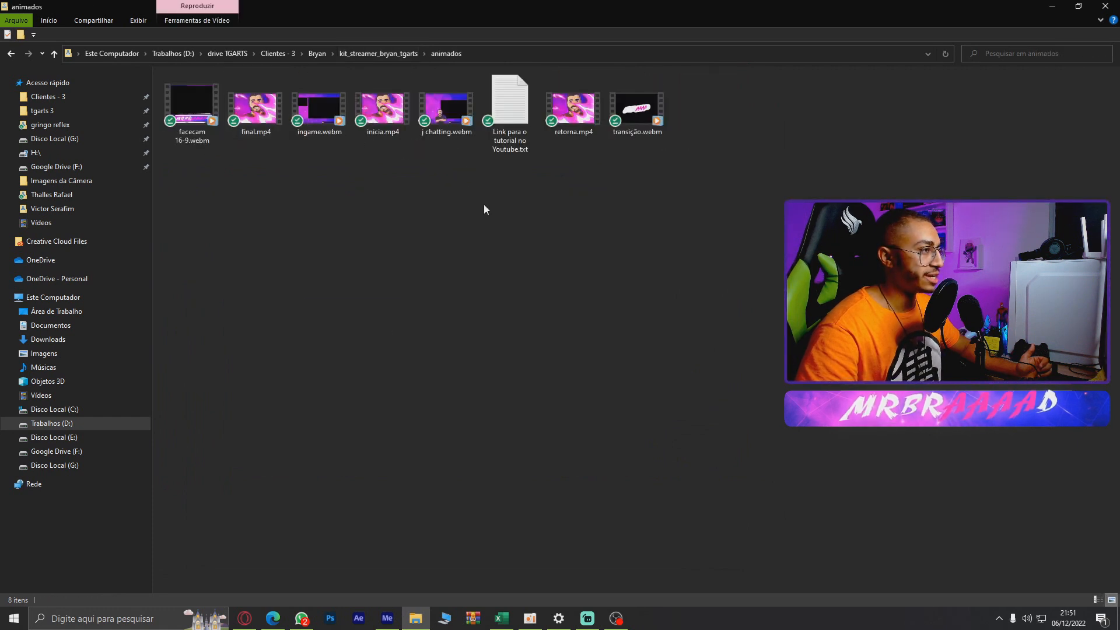
{"action": "left_click", "coordinate": [530, 55]}
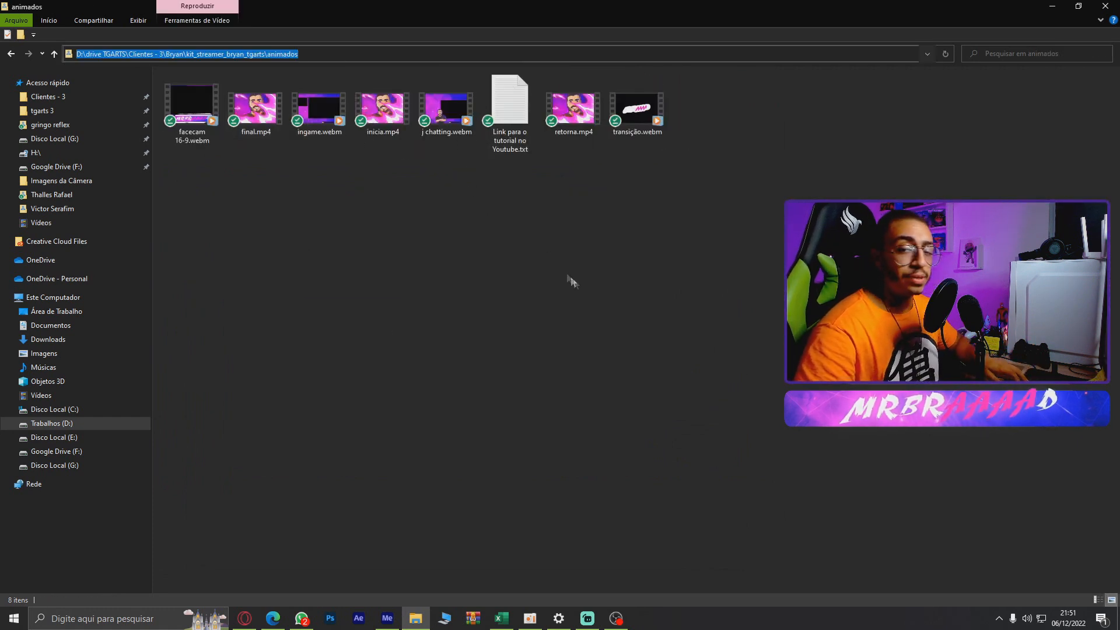
{"action": "left_click", "coordinate": [549, 341]}
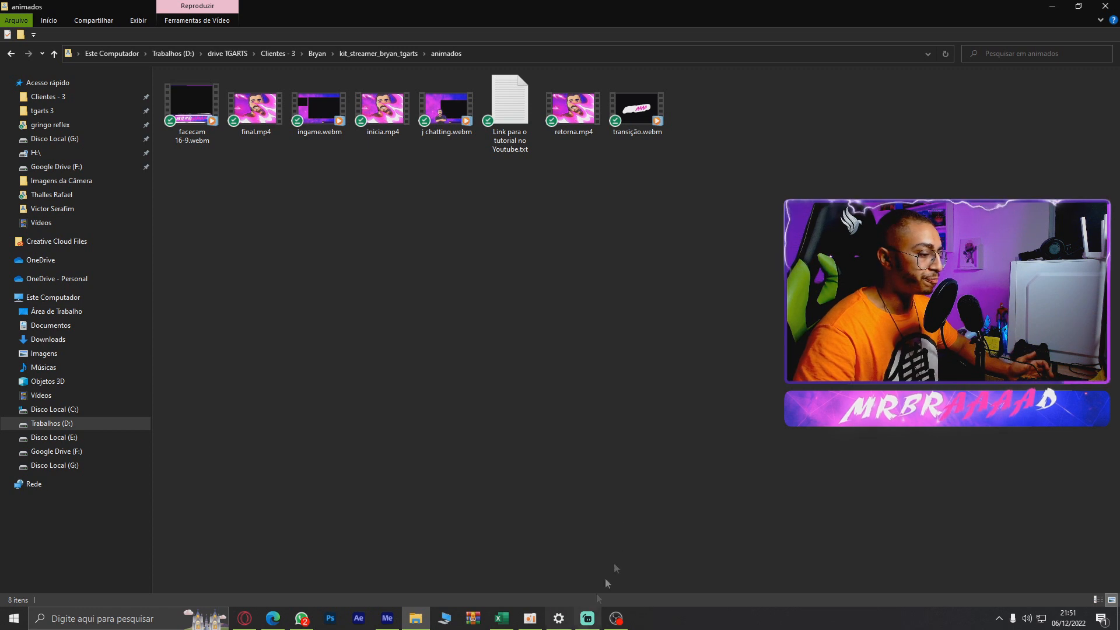
- Switch to Streamlabs Desktop and add a new scene named "inicio live"
{"action": "left_click", "coordinate": [582, 621]}
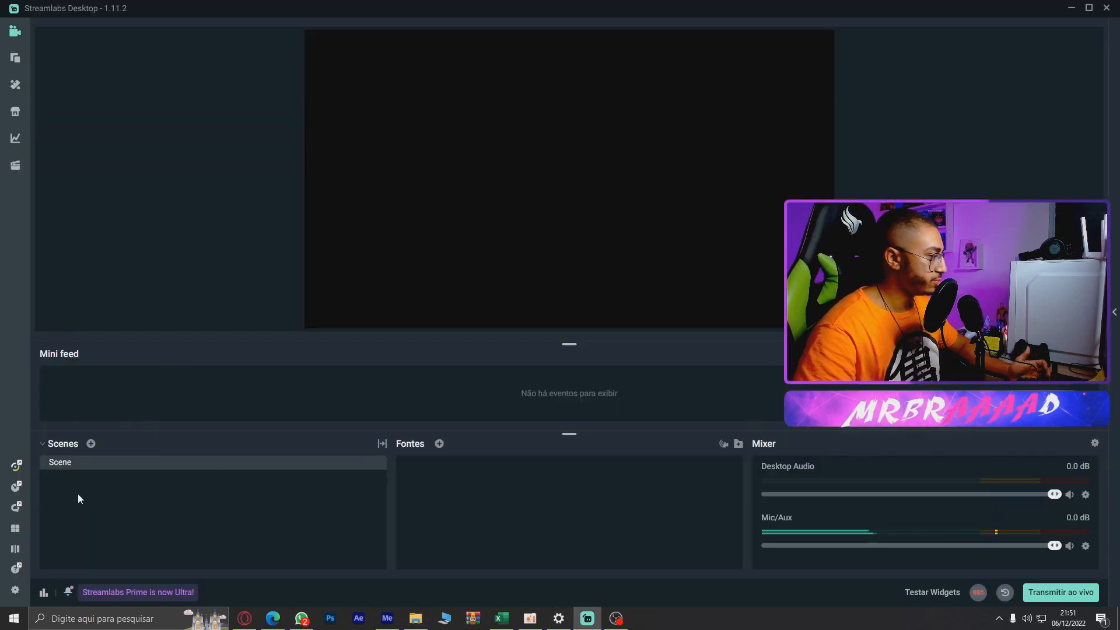
{"action": "left_click", "coordinate": [91, 444]}
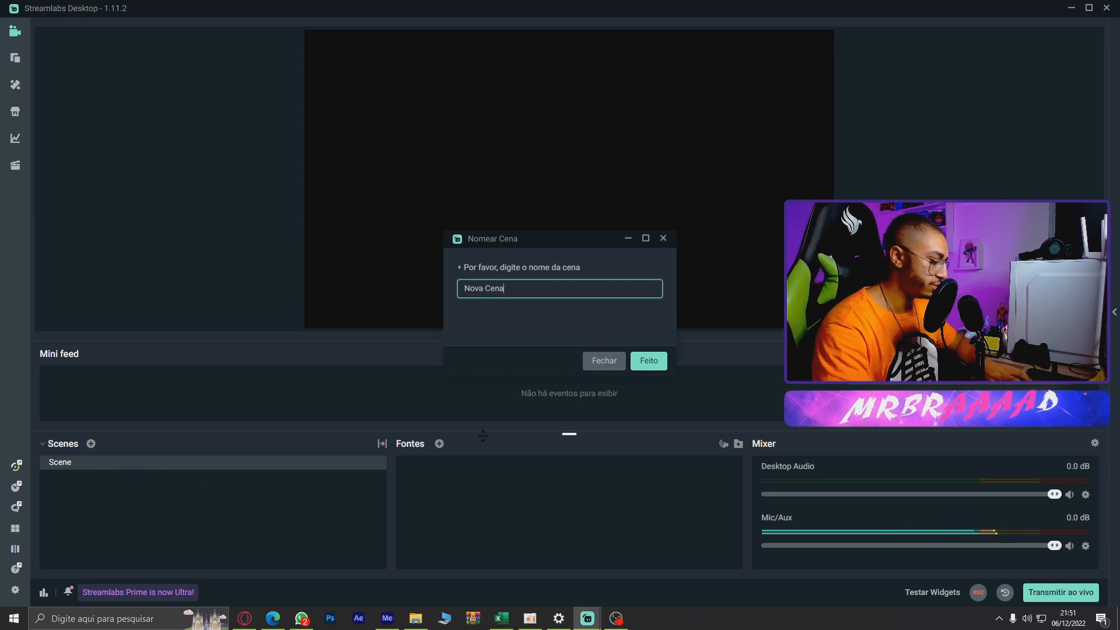
{"action": "left_click_drag", "start_coordinate": [537, 284], "coordinate": [311, 293]}
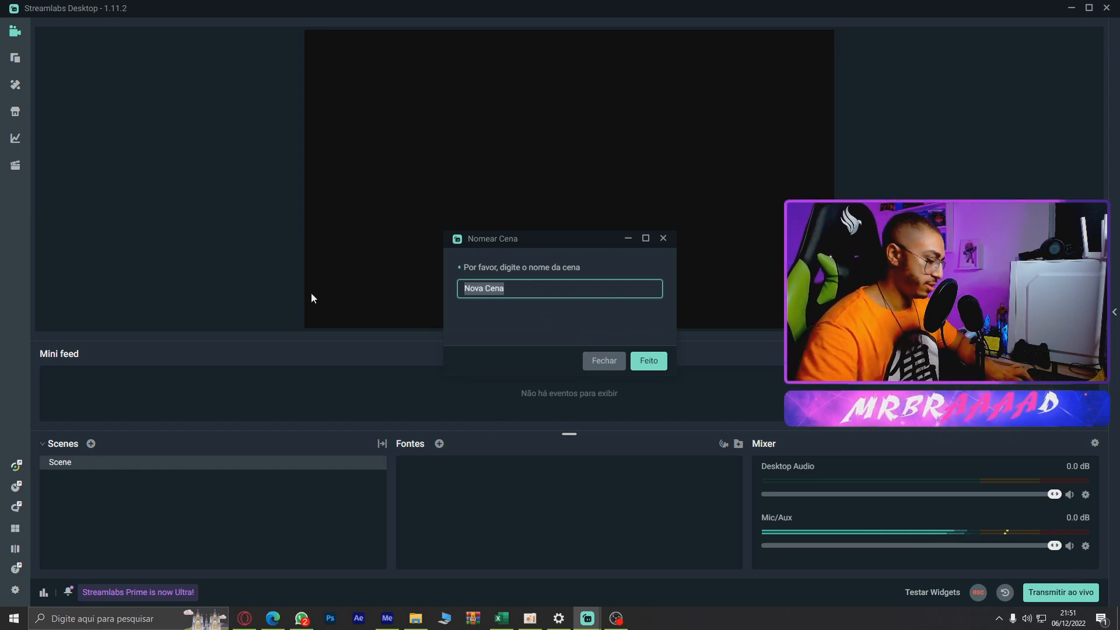
{"action": "type", "text": "inicio live"}
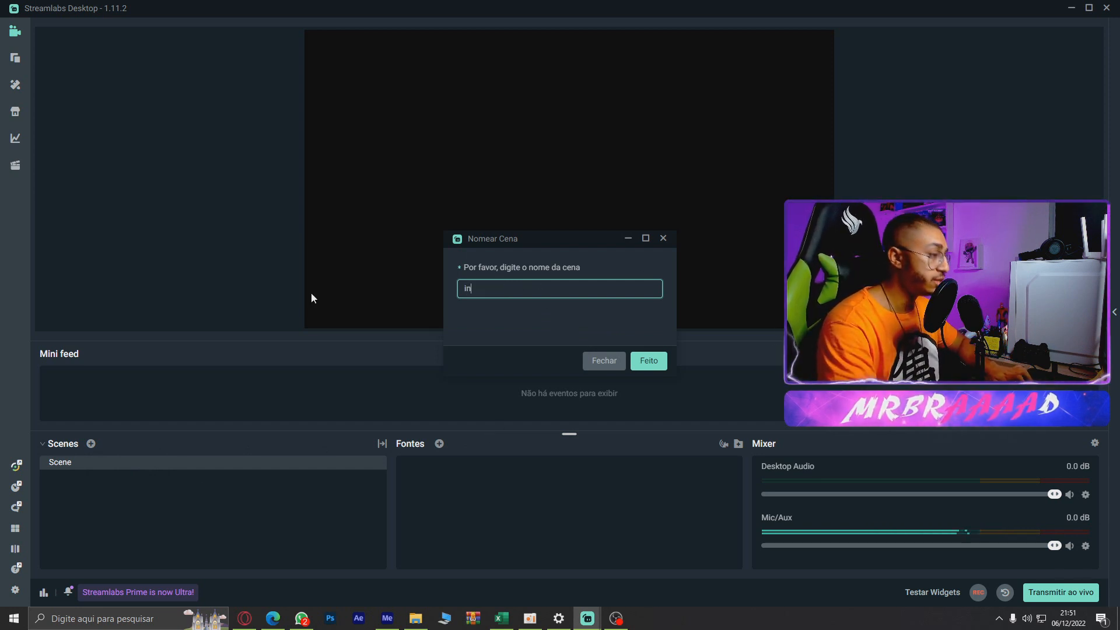
{"action": "left_click", "coordinate": [646, 363]}
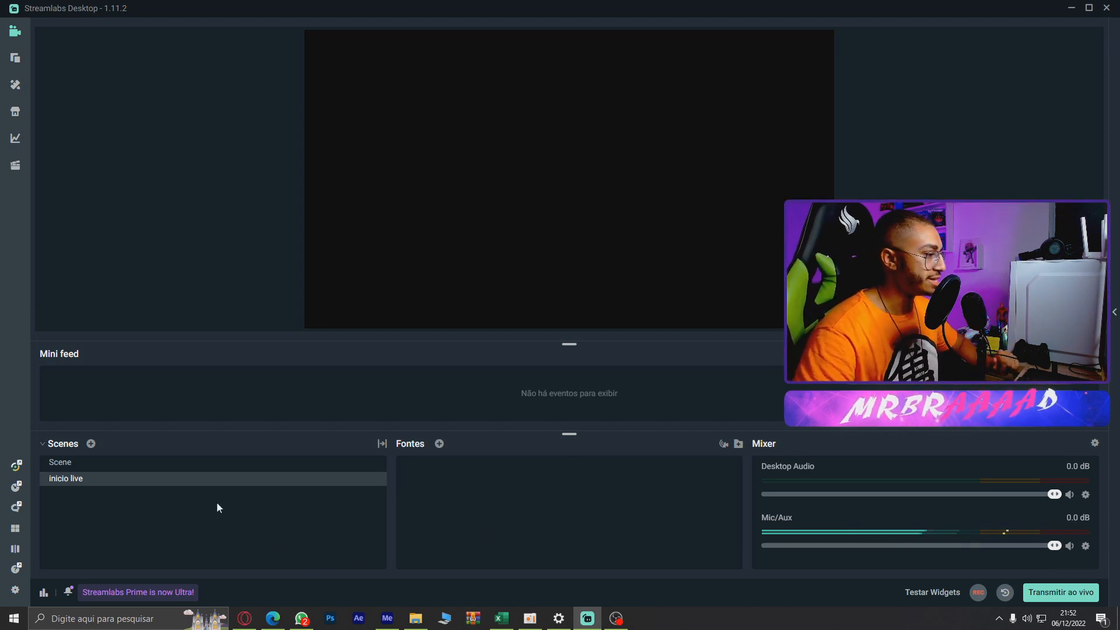
- Add a Media File source named "inicio" to the "inicio live" scene
{"action": "left_click", "coordinate": [439, 444]}
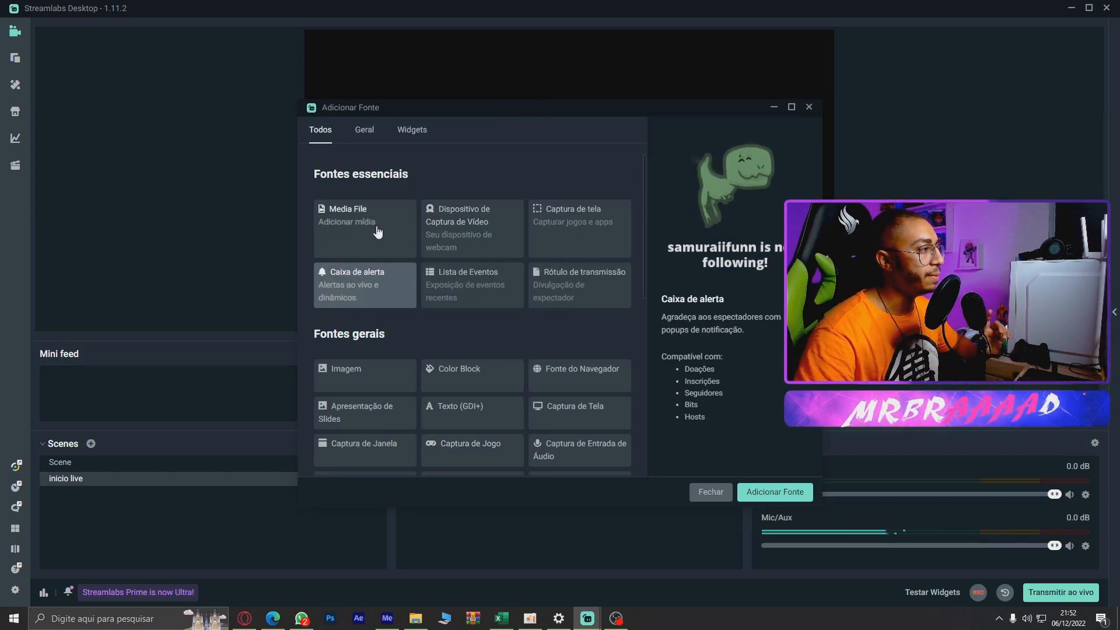
{"action": "left_click", "coordinate": [378, 231]}
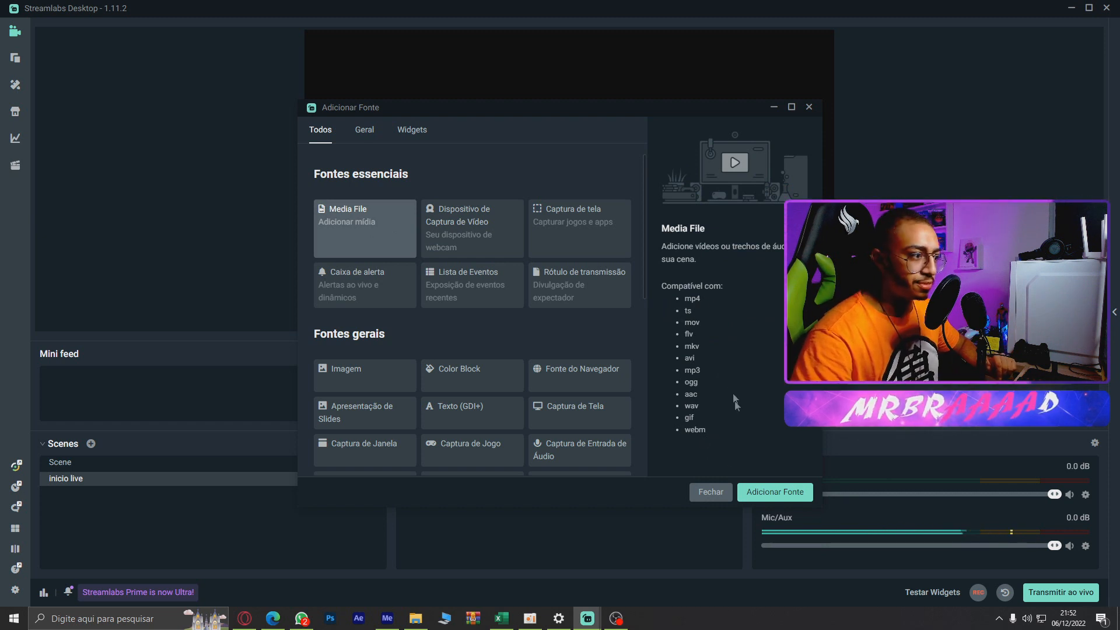
{"action": "left_click", "coordinate": [767, 495]}
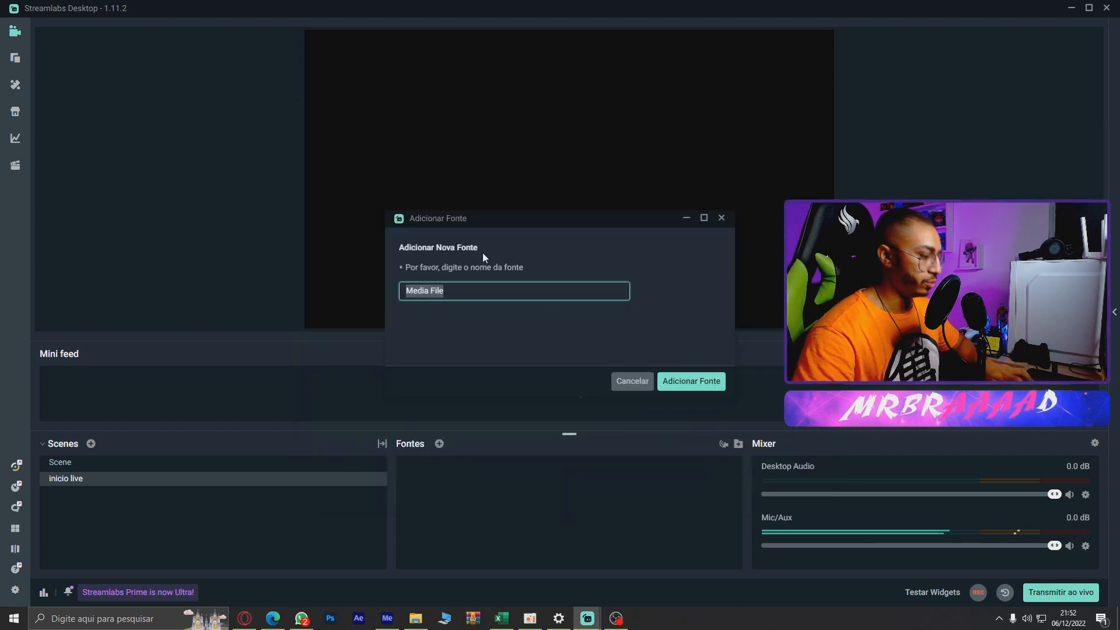
{"action": "type", "text": "inicio"}
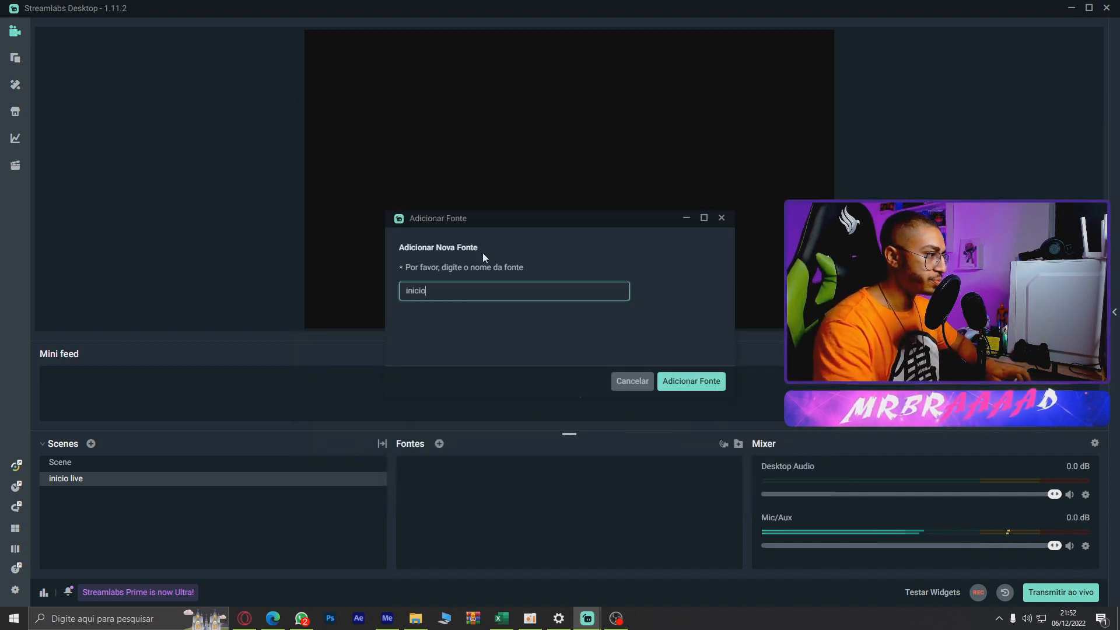
{"action": "left_click", "coordinate": [687, 388]}
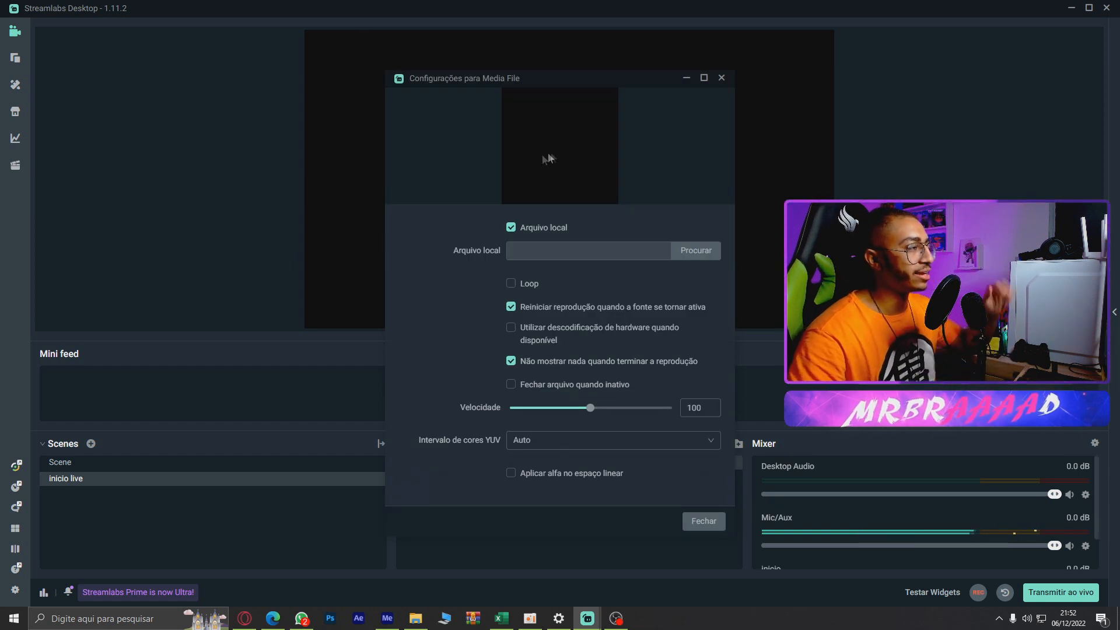
- Load inicia.mp4 from the "animados" folder as the source's local file and enable Loop
{"action": "left_click", "coordinate": [689, 251]}
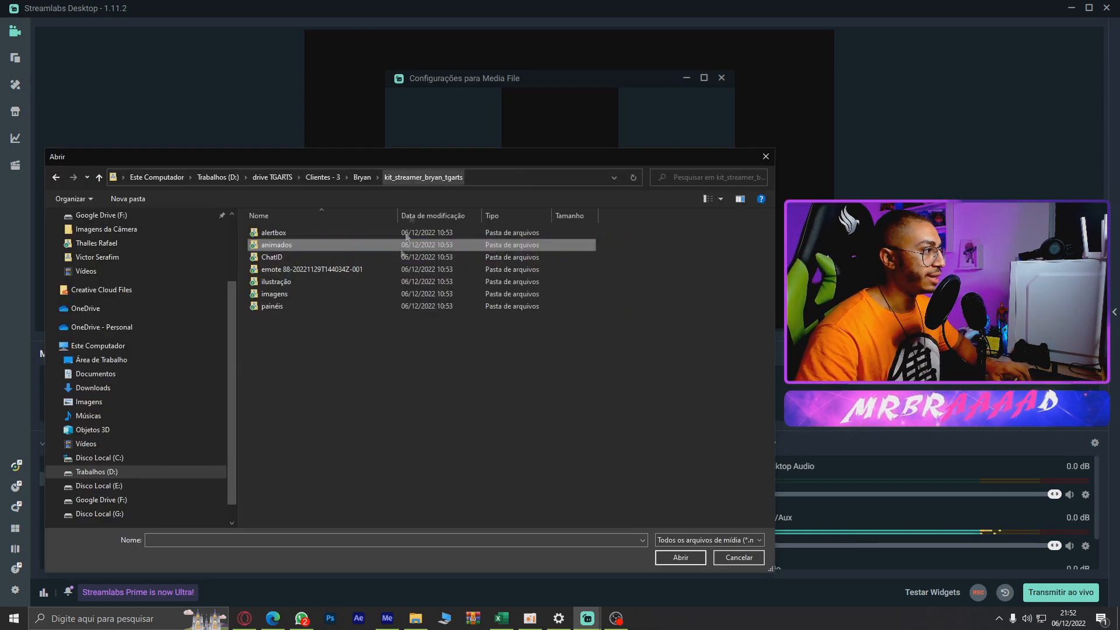
{"action": "double_click", "coordinate": [282, 249]}
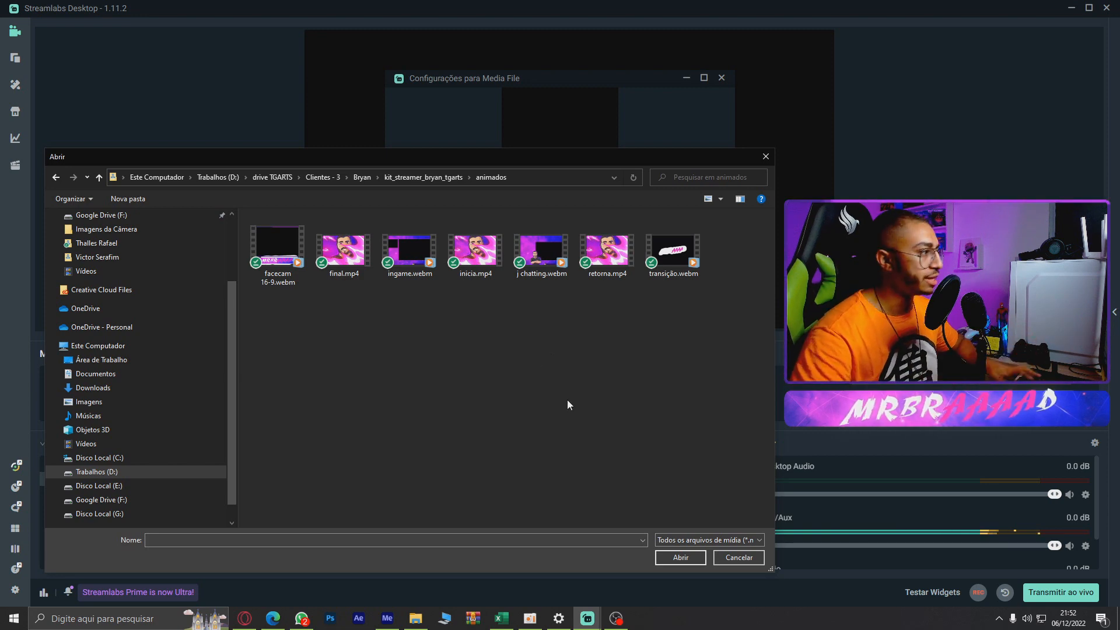
{"action": "left_click", "coordinate": [476, 257]}
{"action": "double_click", "coordinate": [476, 257]}
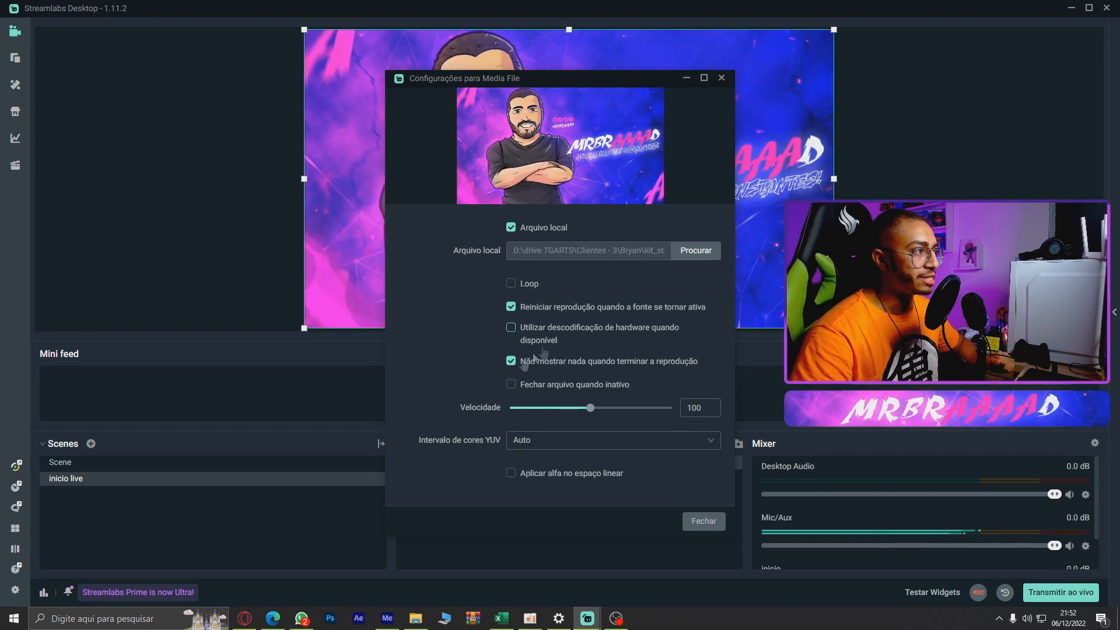
{"action": "left_click", "coordinate": [511, 285]}
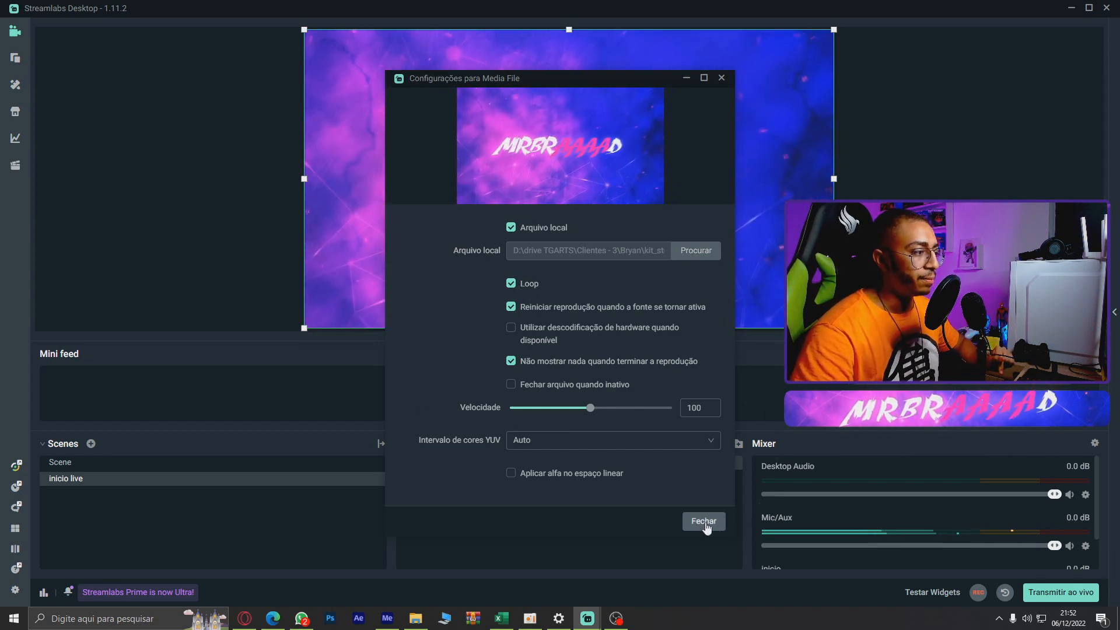
- Close the media settings and add a new scene named "ingame"
{"action": "left_click", "coordinate": [704, 521]}
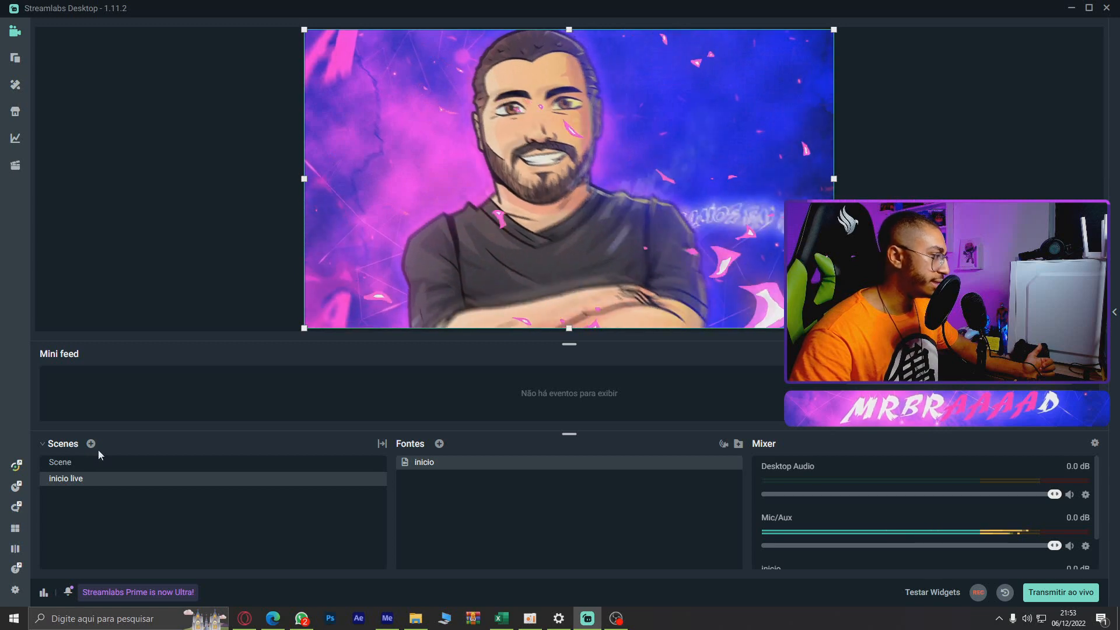
{"action": "left_click", "coordinate": [91, 444]}
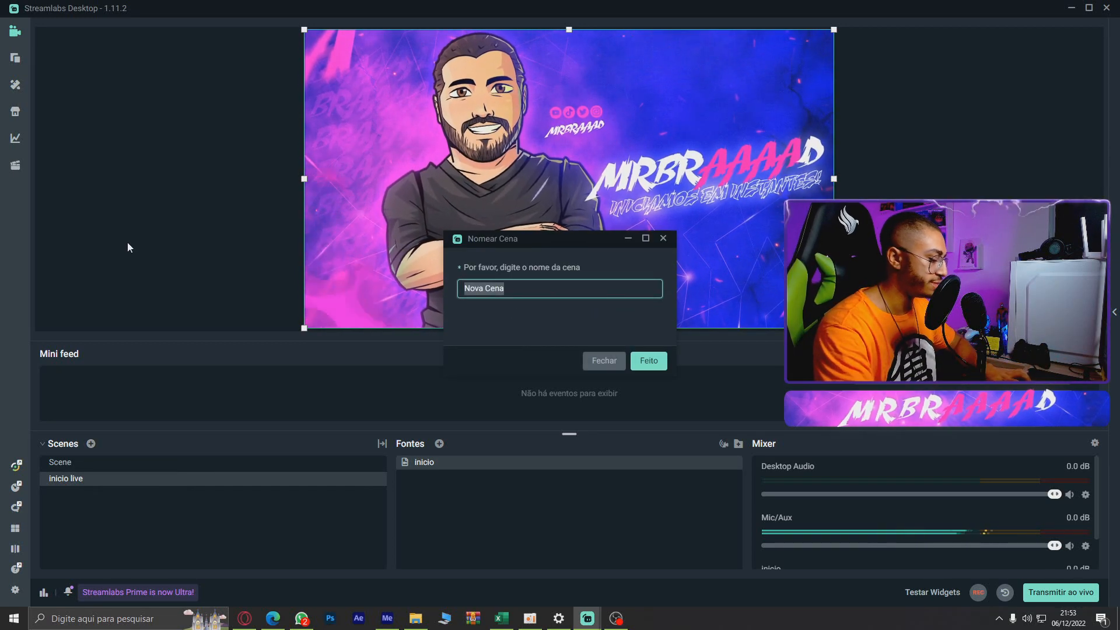
{"action": "type", "text": "ingame"}
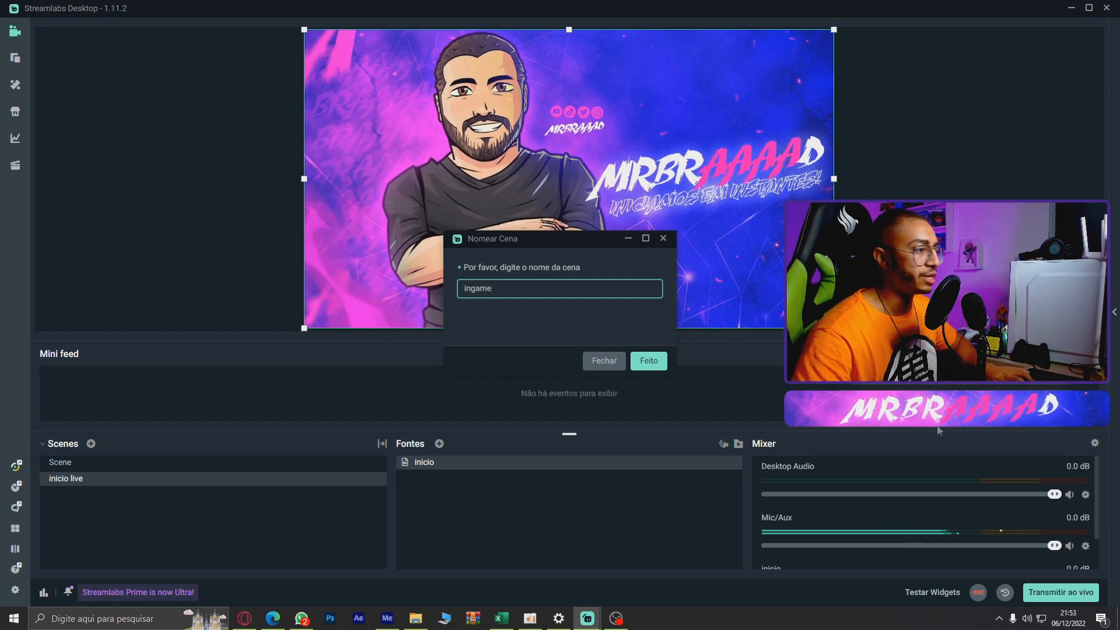
{"action": "left_click", "coordinate": [648, 361]}
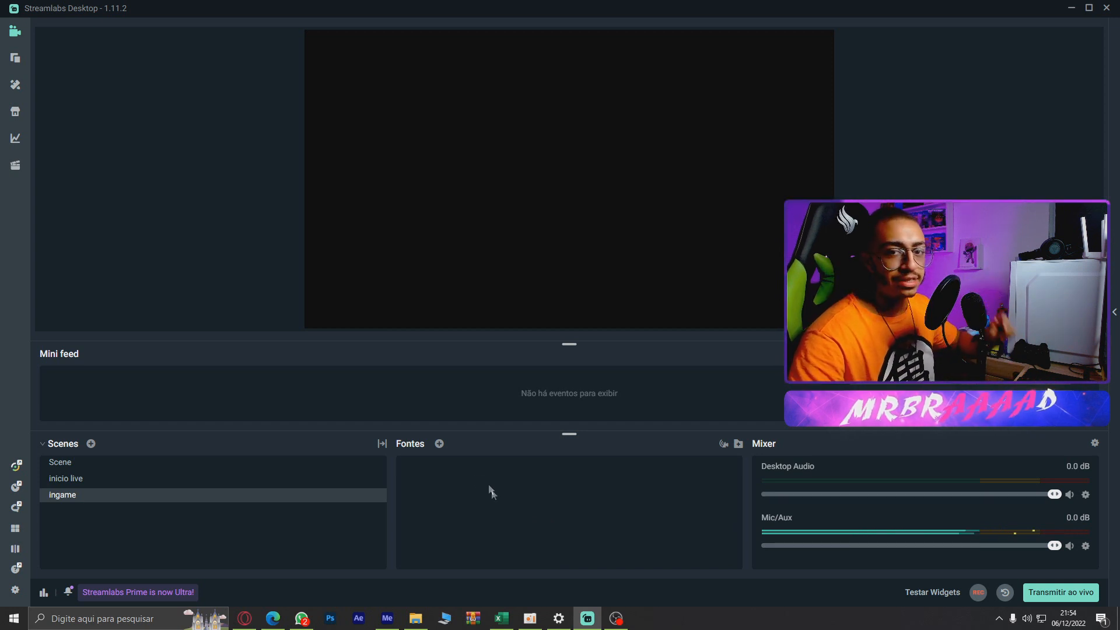
- Add a new Media File source named "ingame" to the "ingame" scene
{"action": "left_click", "coordinate": [126, 479]}
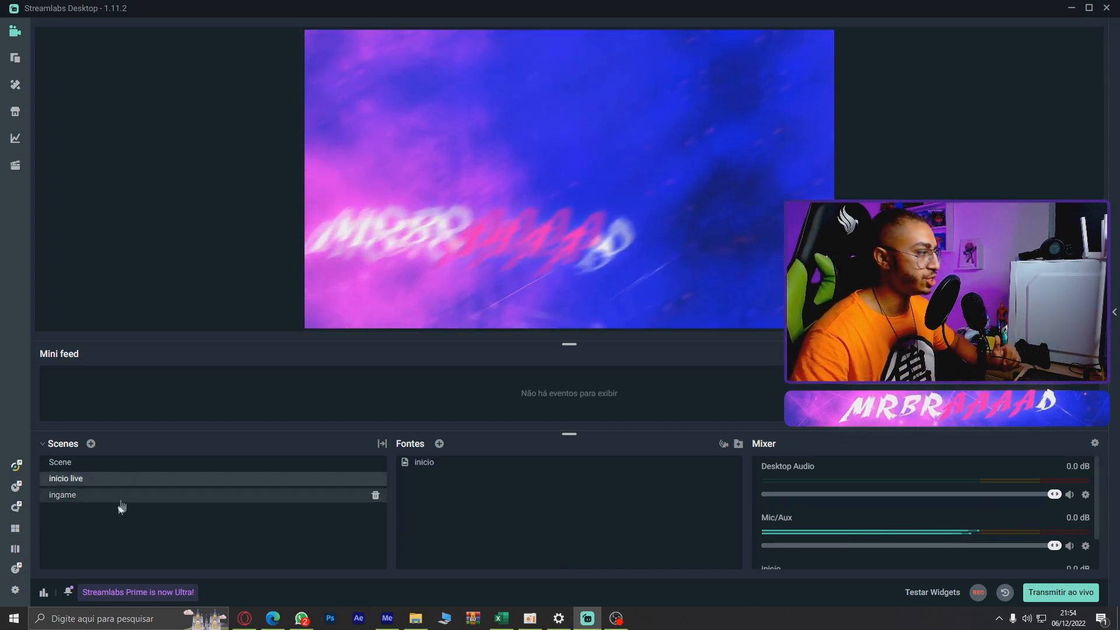
{"action": "left_click", "coordinate": [120, 496]}
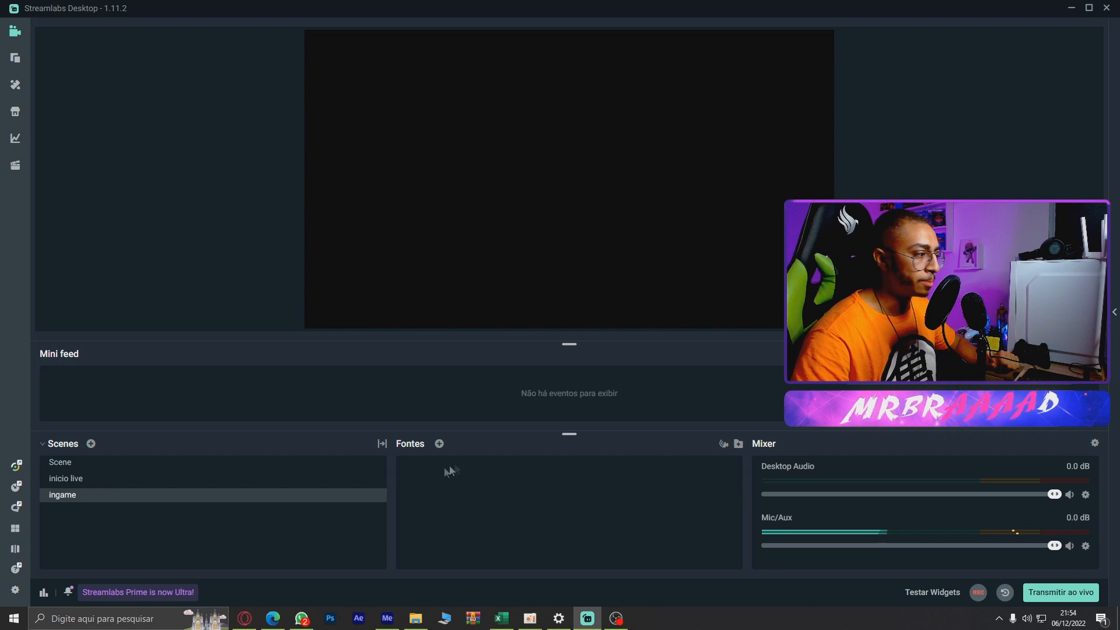
{"action": "left_click", "coordinate": [439, 443]}
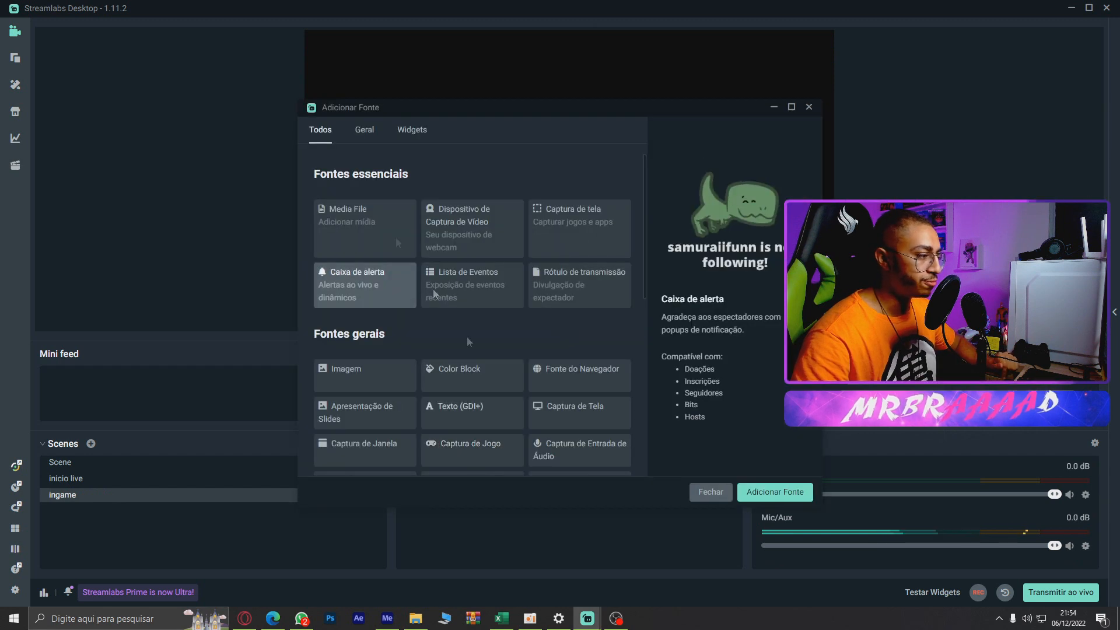
{"action": "left_click", "coordinate": [366, 228]}
{"action": "left_click", "coordinate": [781, 492]}
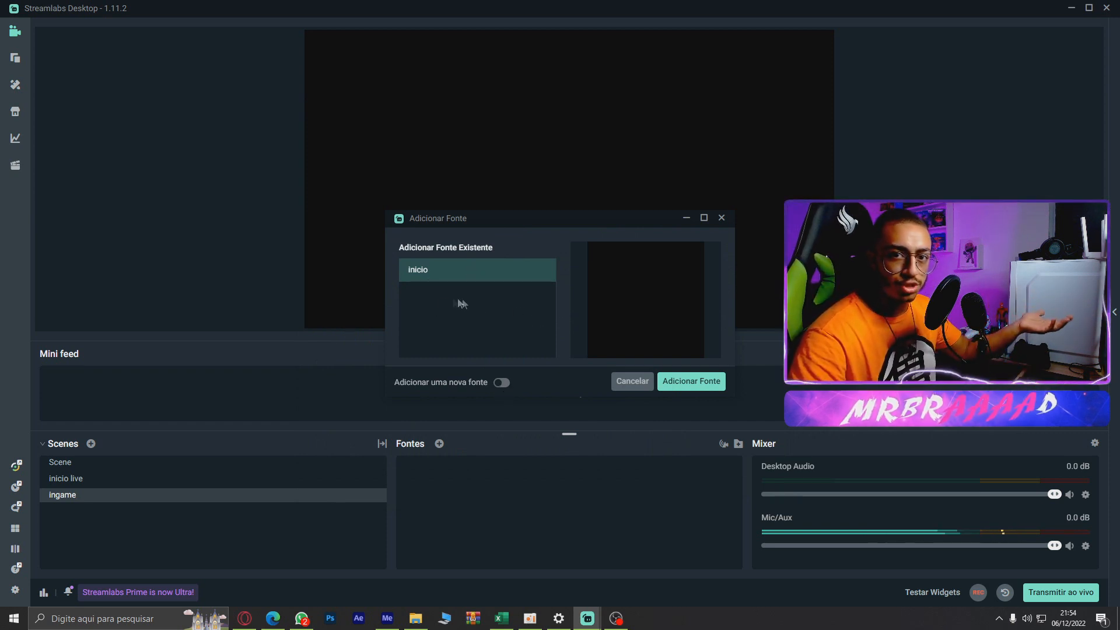
{"action": "left_click", "coordinate": [500, 383]}
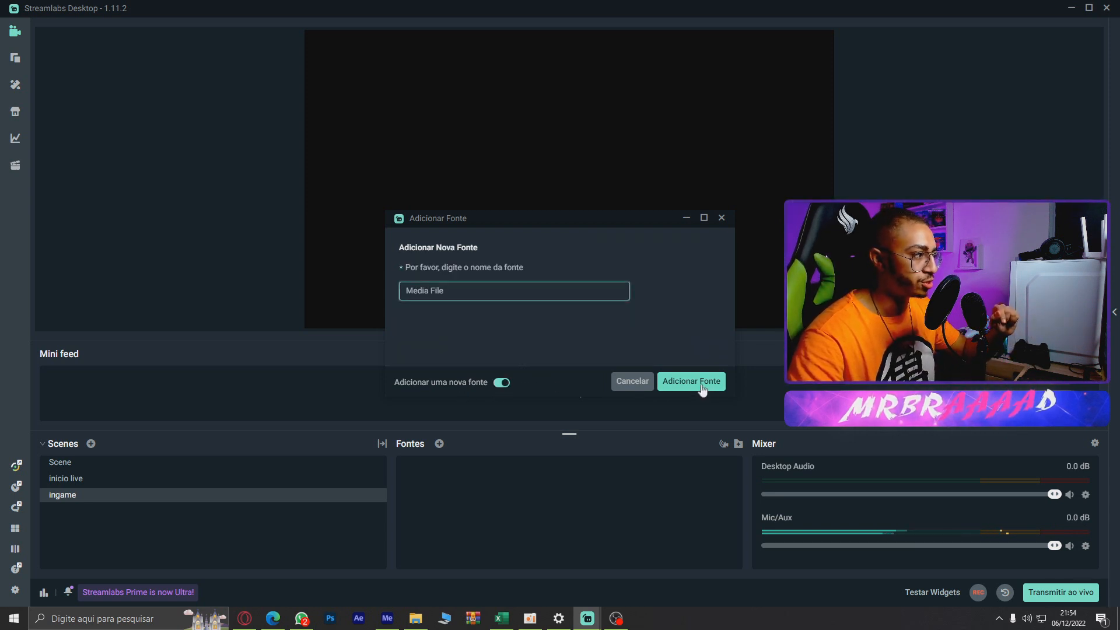
{"action": "type", "text": "ingame"}
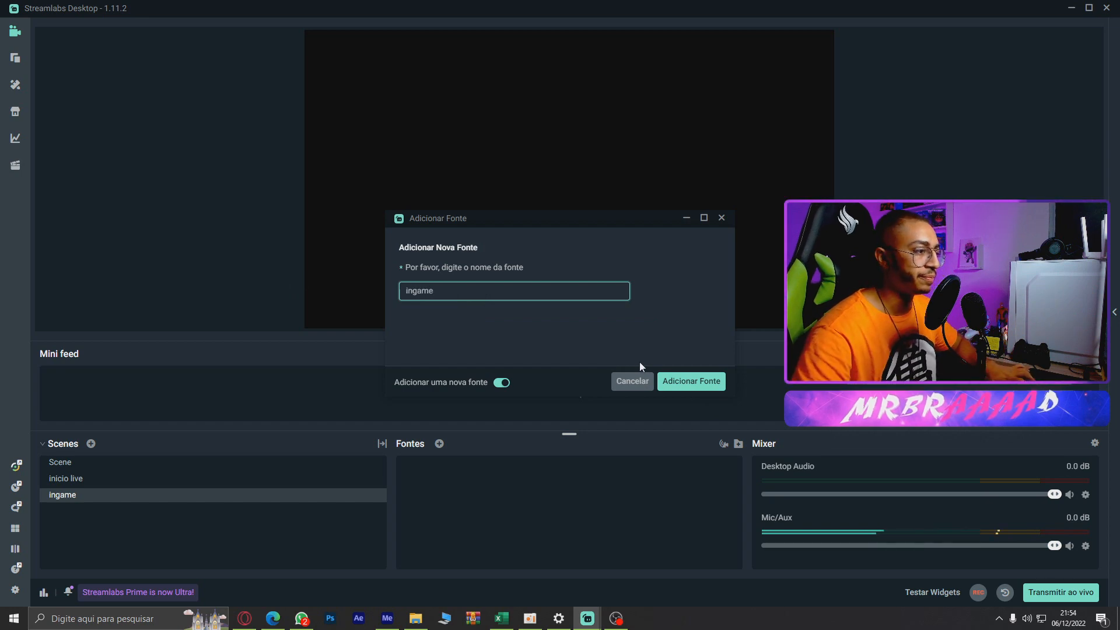
{"action": "left_click", "coordinate": [701, 382]}
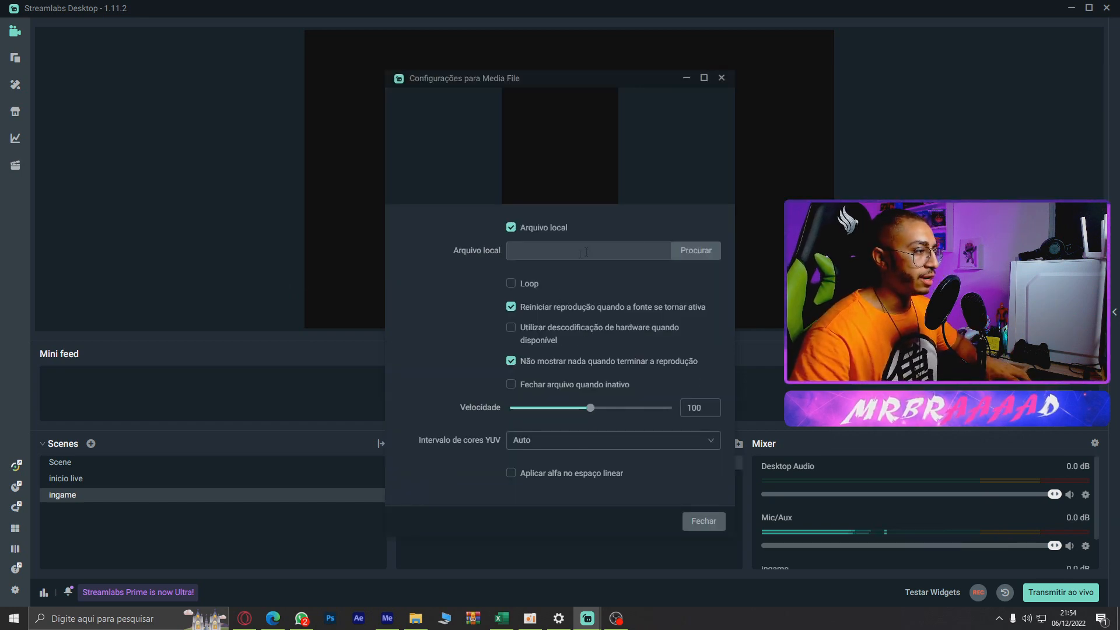
- Load ingame.webm from the "animados" folder as the source's local file and close its settings
{"action": "left_click", "coordinate": [707, 257]}
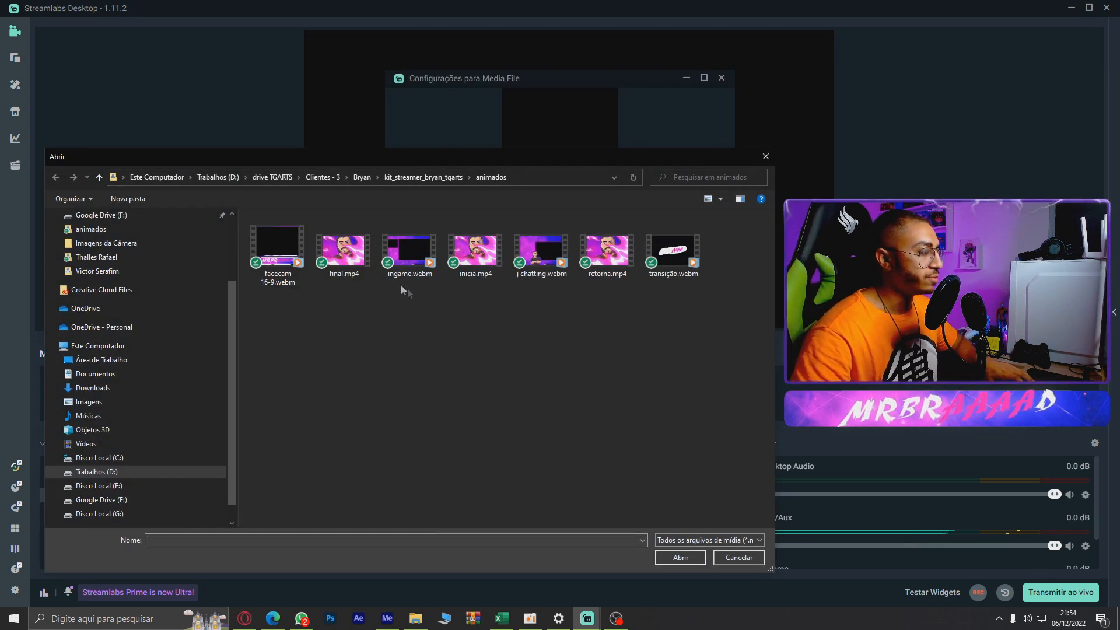
{"action": "double_click", "coordinate": [407, 261]}
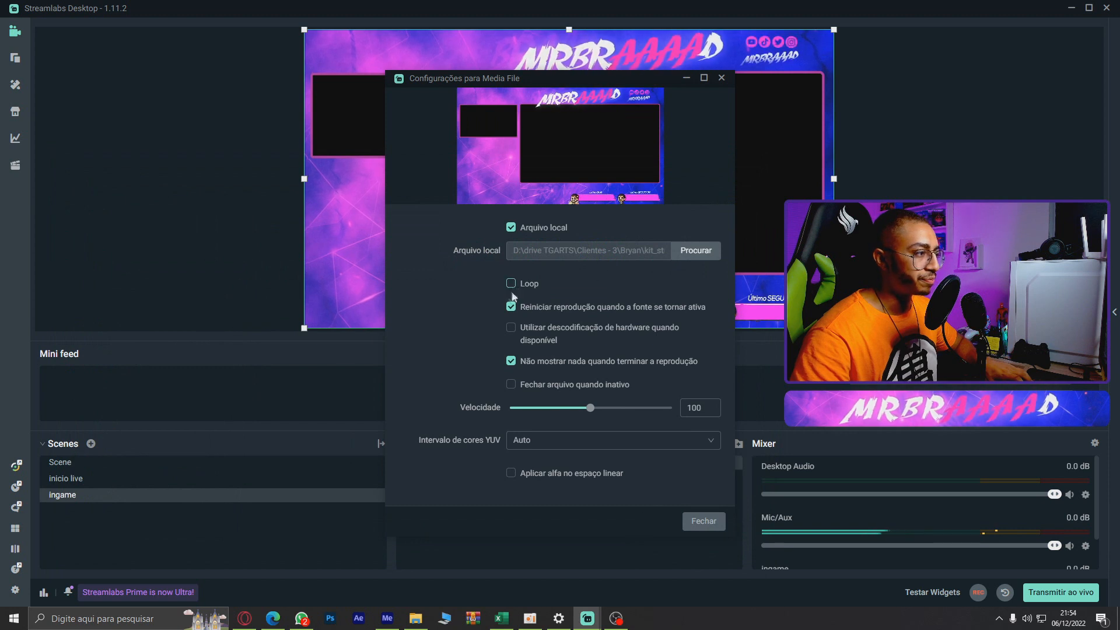
{"action": "left_click", "coordinate": [703, 521]}
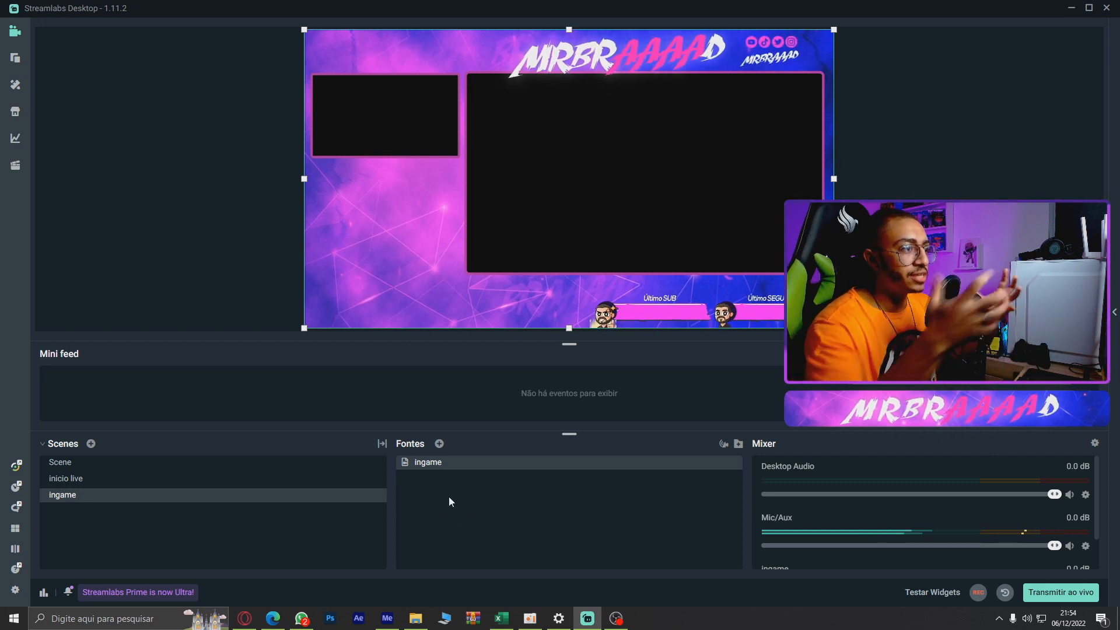
- Add a Video Capture Device source for the HD Pro Webcam C920 to the "ingame" scene
{"action": "left_click", "coordinate": [439, 444]}
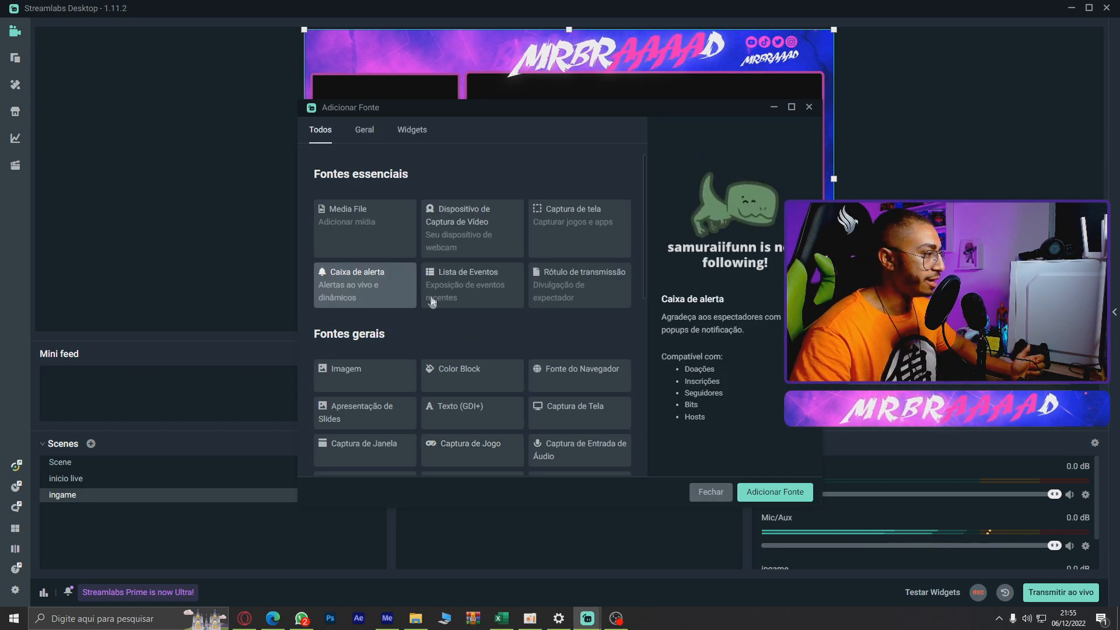
{"action": "left_click", "coordinate": [493, 222]}
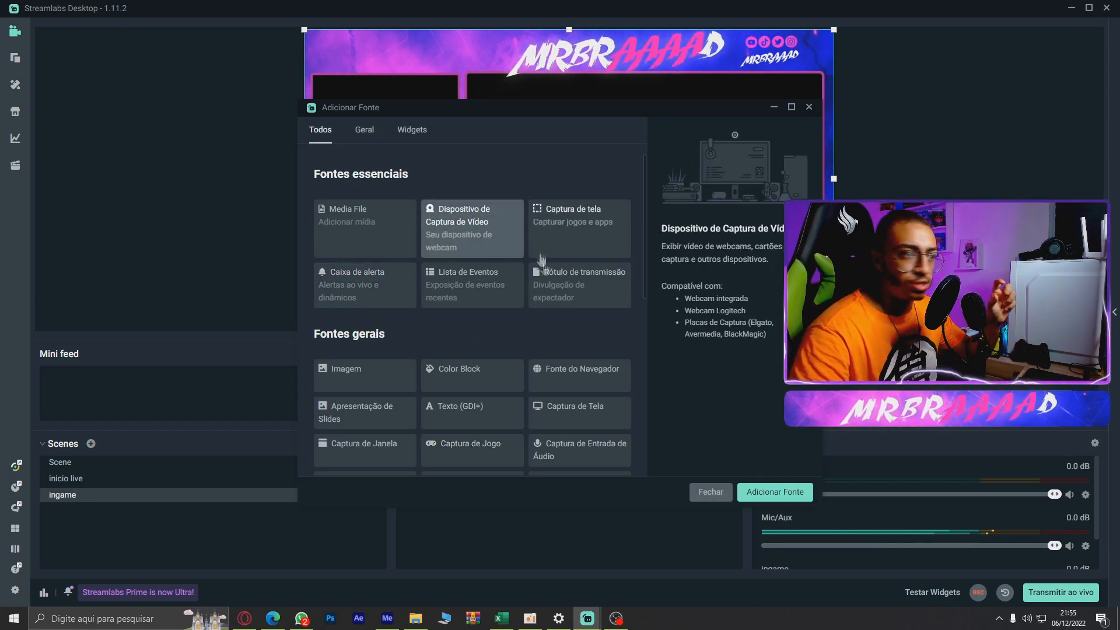
{"action": "left_click", "coordinate": [758, 493]}
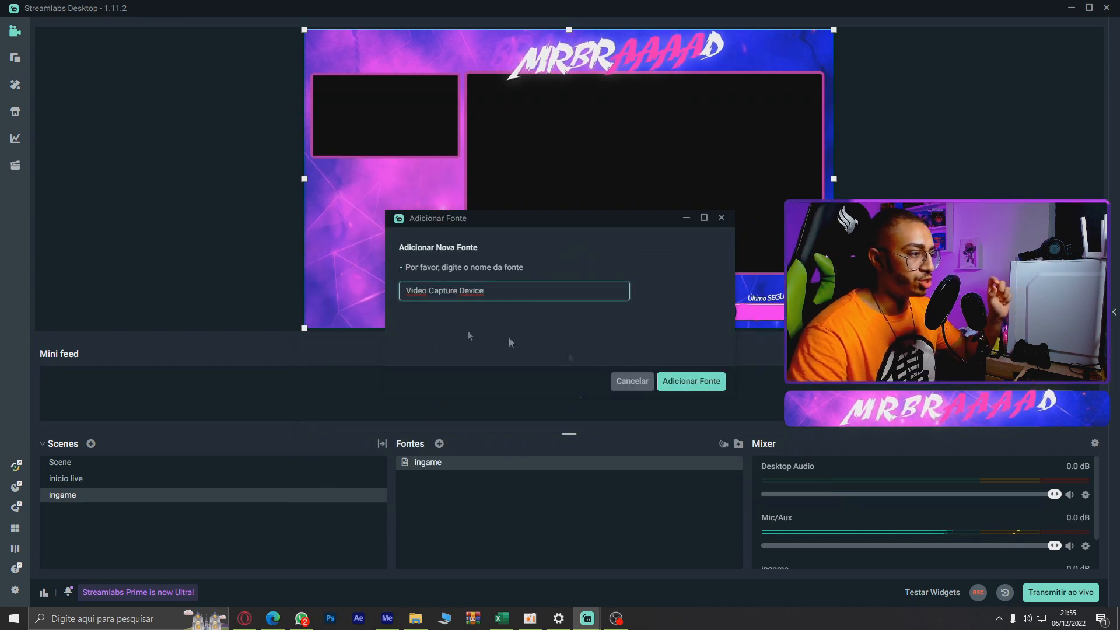
{"action": "left_click", "coordinate": [695, 384]}
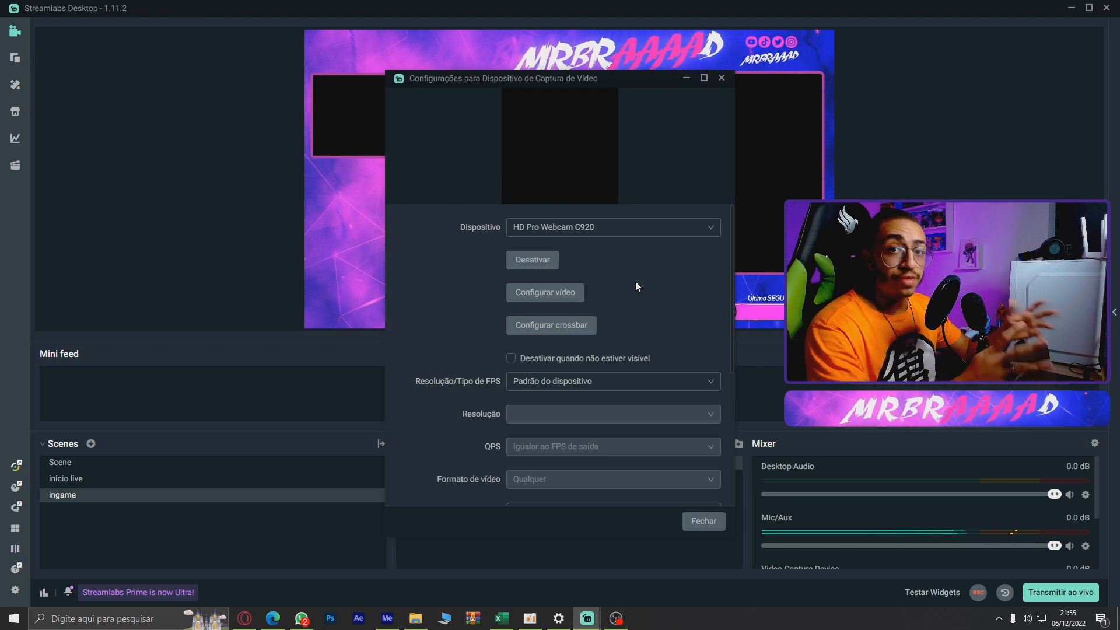
{"action": "left_click", "coordinate": [703, 521]}
{"action": "left_click", "coordinate": [431, 477]}
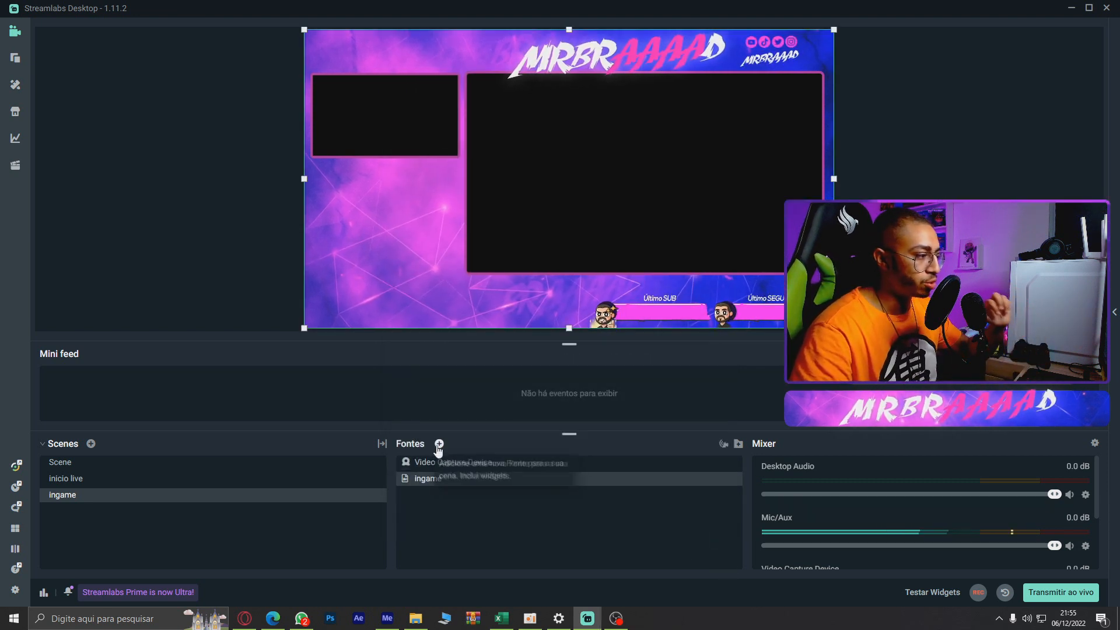
- Add an Image source with the webcam photo and shrink it into the overlay's small camera frame
{"action": "left_click", "coordinate": [439, 444]}
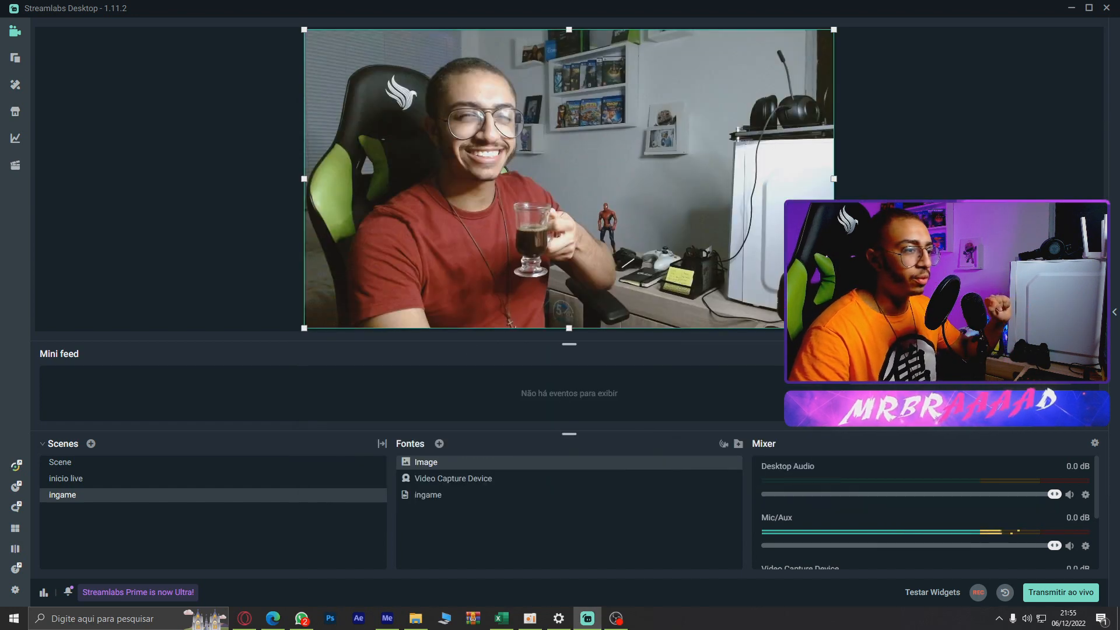
{"action": "left_click_drag", "start_coordinate": [833, 328], "coordinate": [445, 108]}
{"action": "left_click_drag", "start_coordinate": [396, 76], "coordinate": [404, 117]}
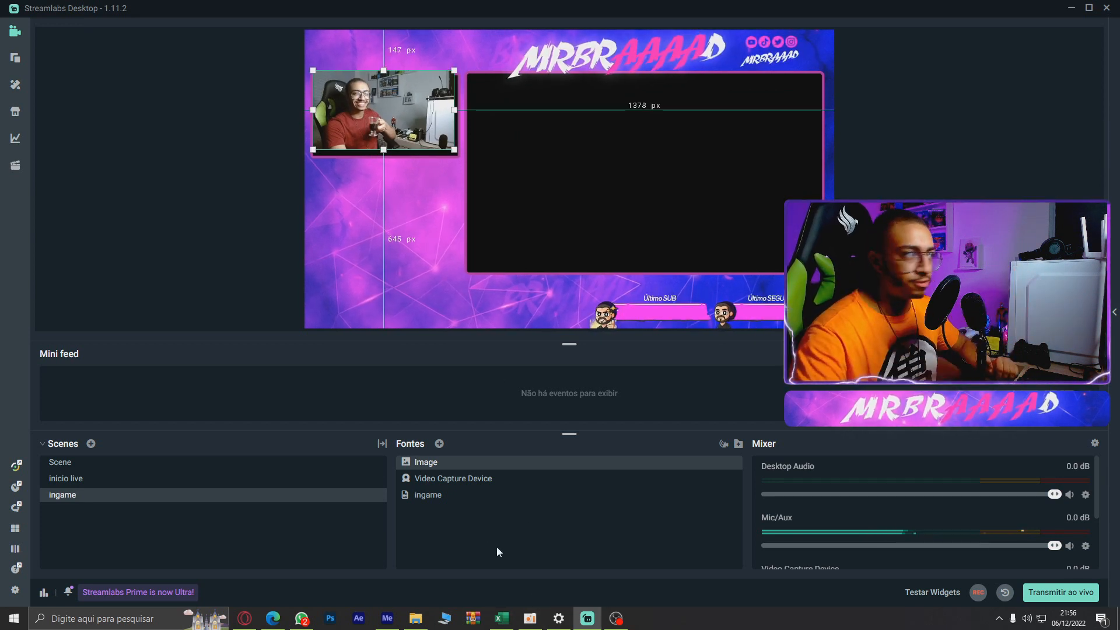
- Place the Image source below the "ingame" overlay in the source order and resize it to fill the camera frame
{"action": "left_click_drag", "start_coordinate": [422, 466], "coordinate": [425, 502]}
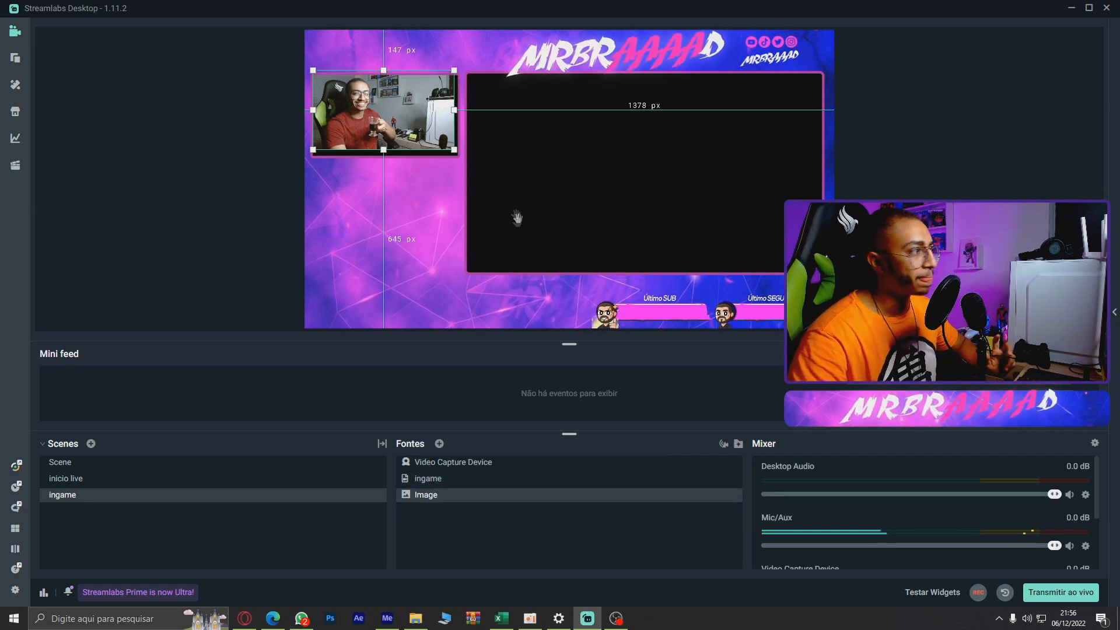
{"action": "left_click_drag", "start_coordinate": [455, 151], "coordinate": [474, 160]}
{"action": "left_click_drag", "start_coordinate": [422, 117], "coordinate": [413, 117]}
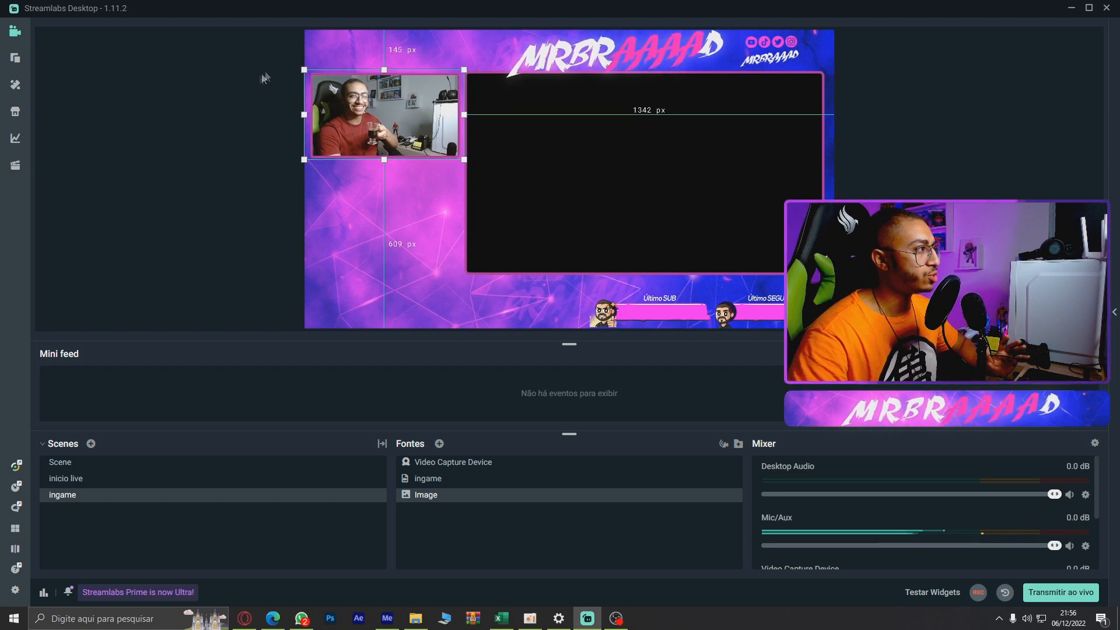
{"action": "left_click_drag", "start_coordinate": [304, 69], "coordinate": [318, 72]}
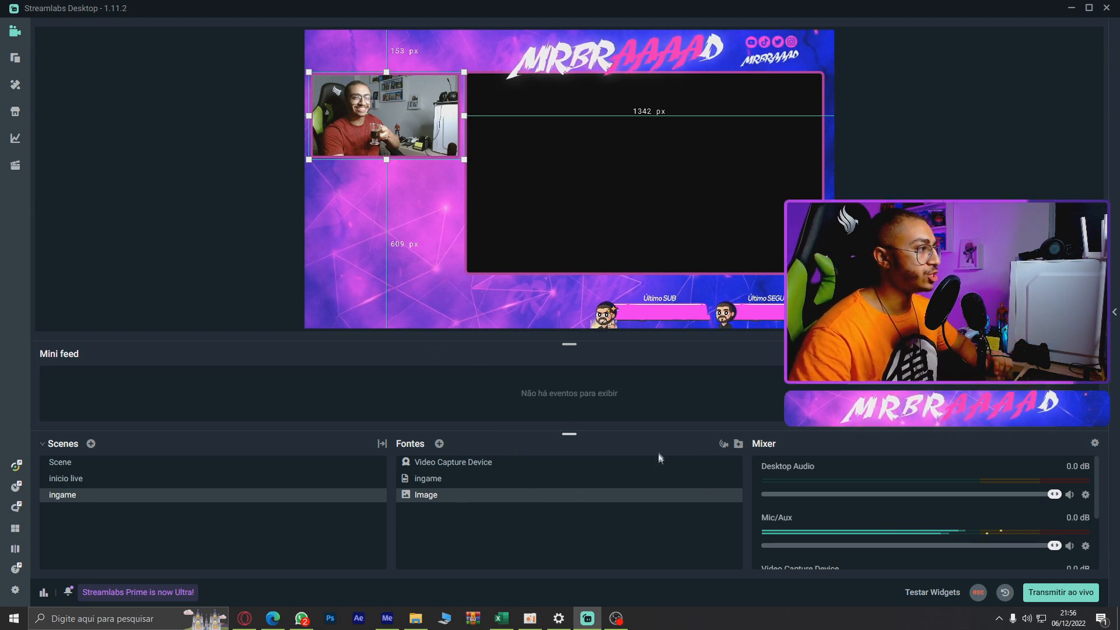
{"action": "left_click", "coordinate": [513, 533]}
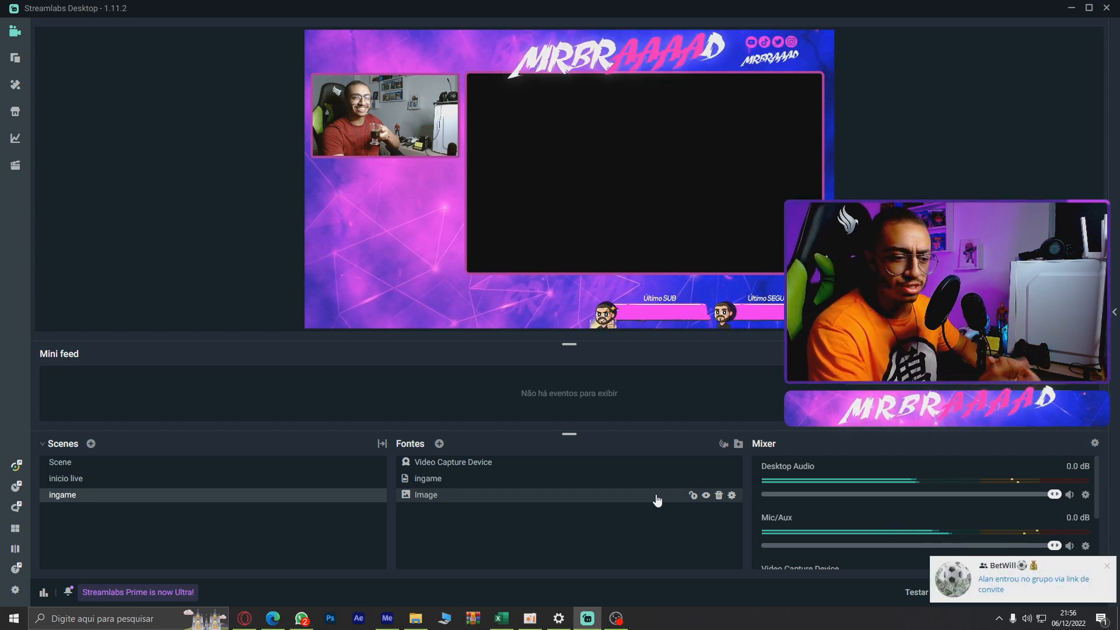
{"action": "left_click", "coordinate": [1106, 566]}
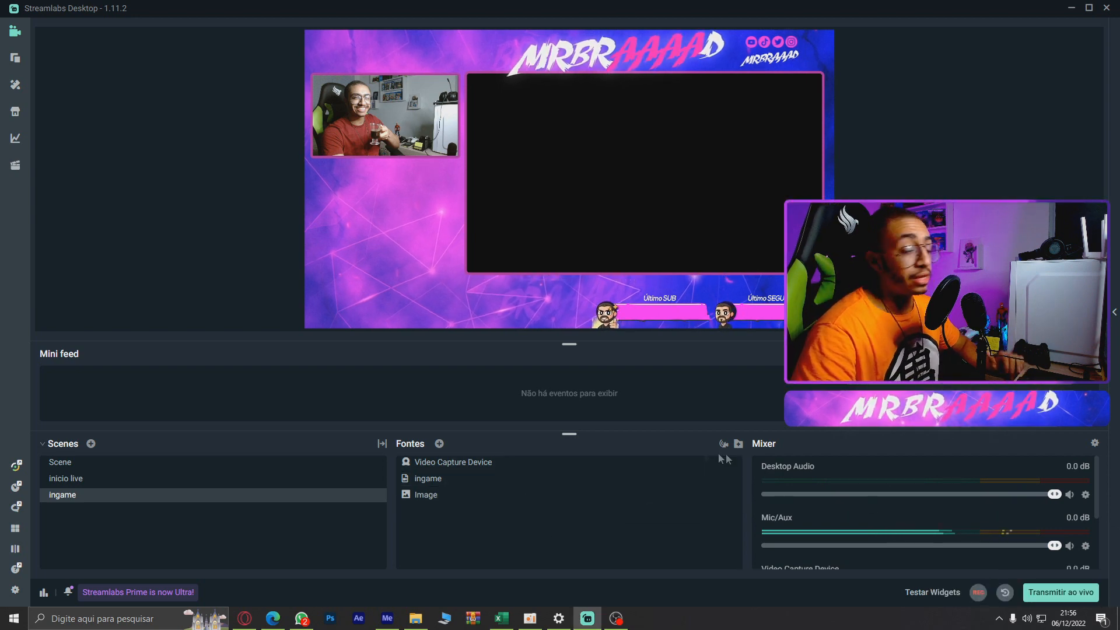
- Add a Game Capture source in Auto mode to the "ingame" scene
{"action": "left_click", "coordinate": [439, 444]}
{"action": "scroll", "coordinate": [485, 402], "scroll_direction": "down", "scroll_amount": 2}
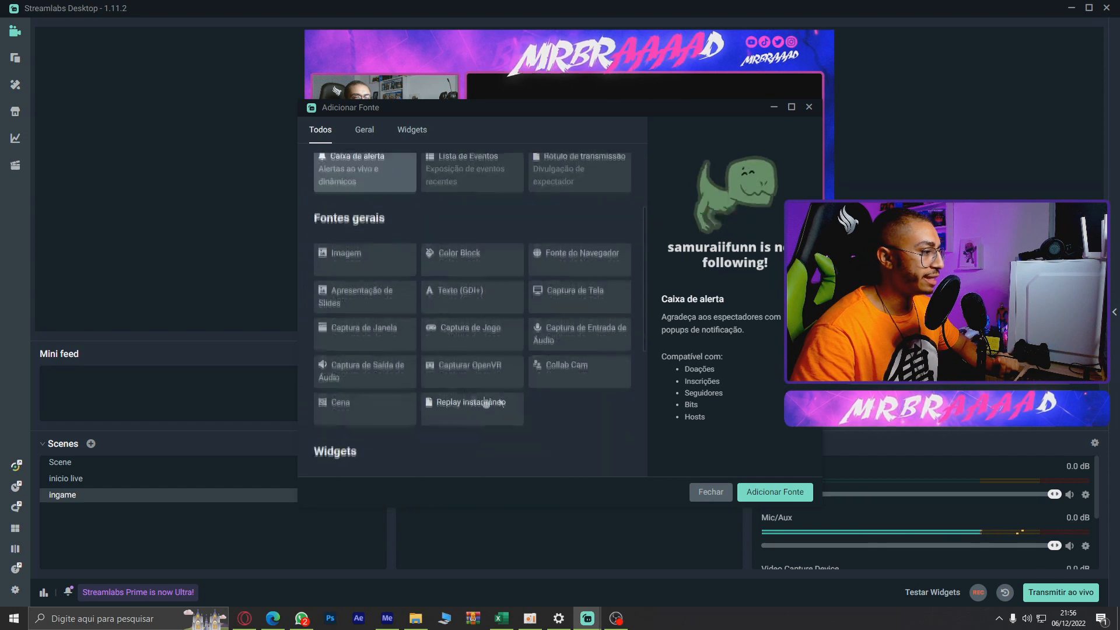
{"action": "left_click", "coordinate": [491, 346]}
{"action": "left_click", "coordinate": [370, 344]}
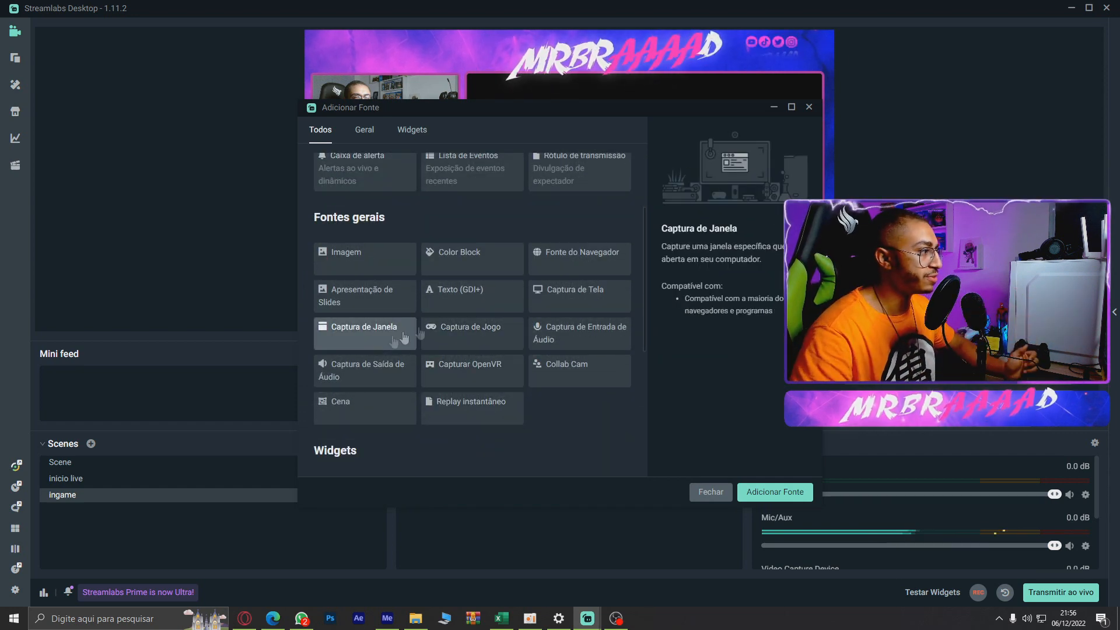
{"action": "left_click", "coordinate": [599, 310]}
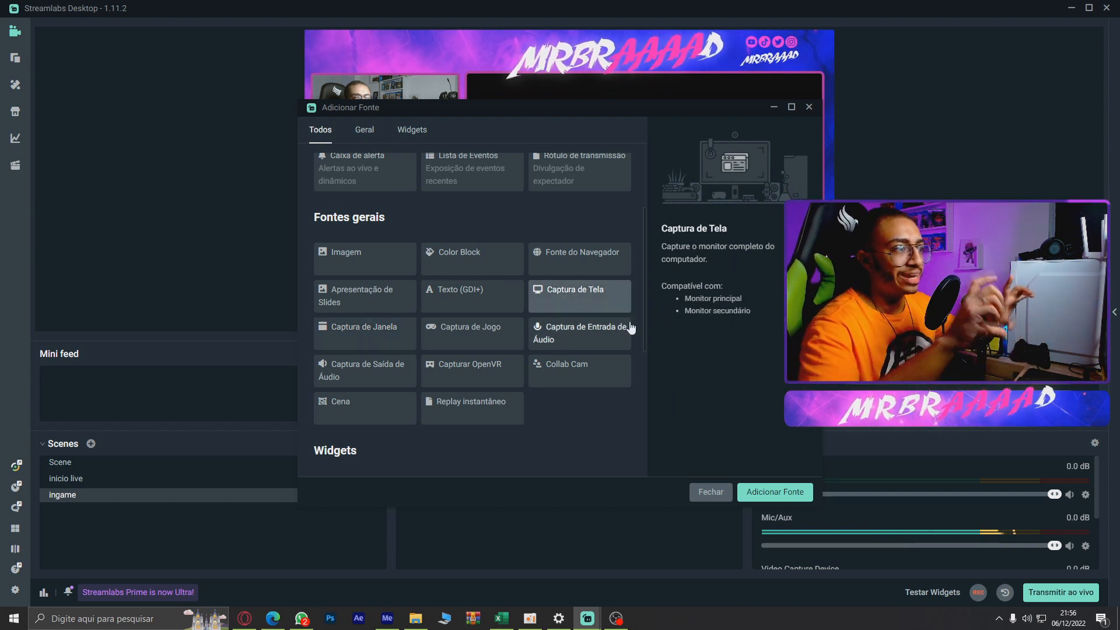
{"action": "left_click", "coordinate": [472, 334]}
{"action": "left_click", "coordinate": [775, 492]}
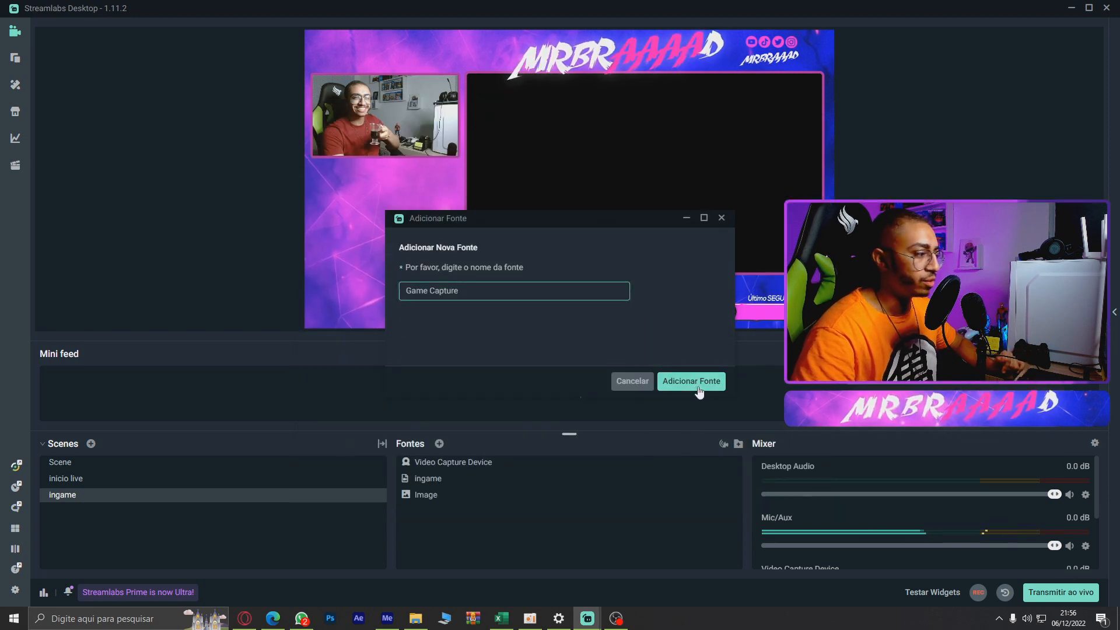
{"action": "left_click", "coordinate": [691, 382]}
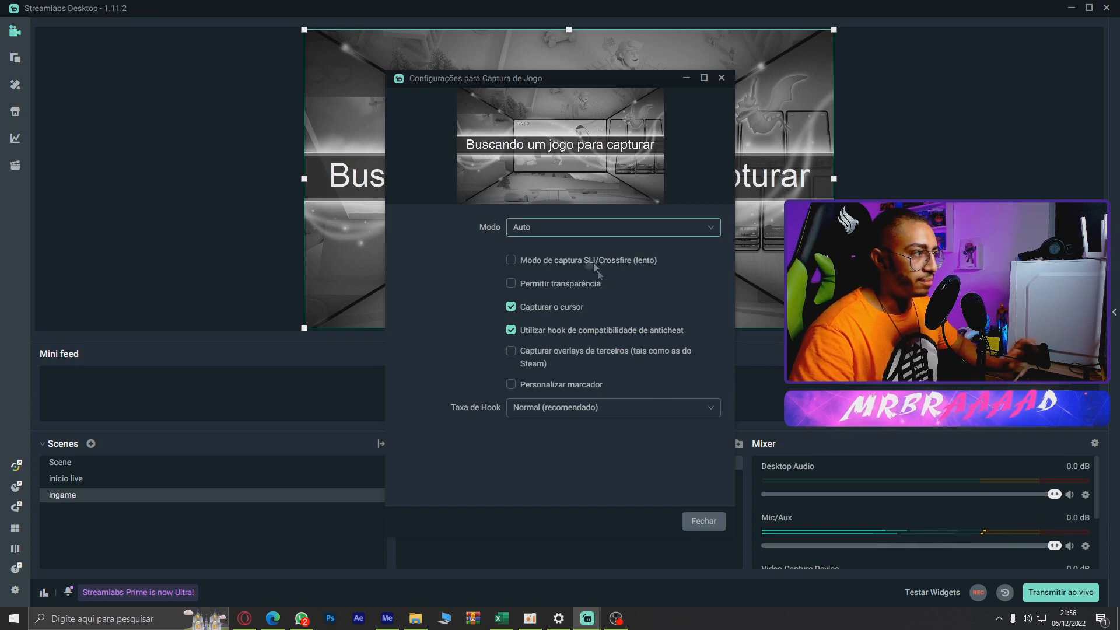
{"action": "left_click", "coordinate": [545, 232]}
{"action": "left_click", "coordinate": [461, 273]}
{"action": "left_click", "coordinate": [703, 520]}
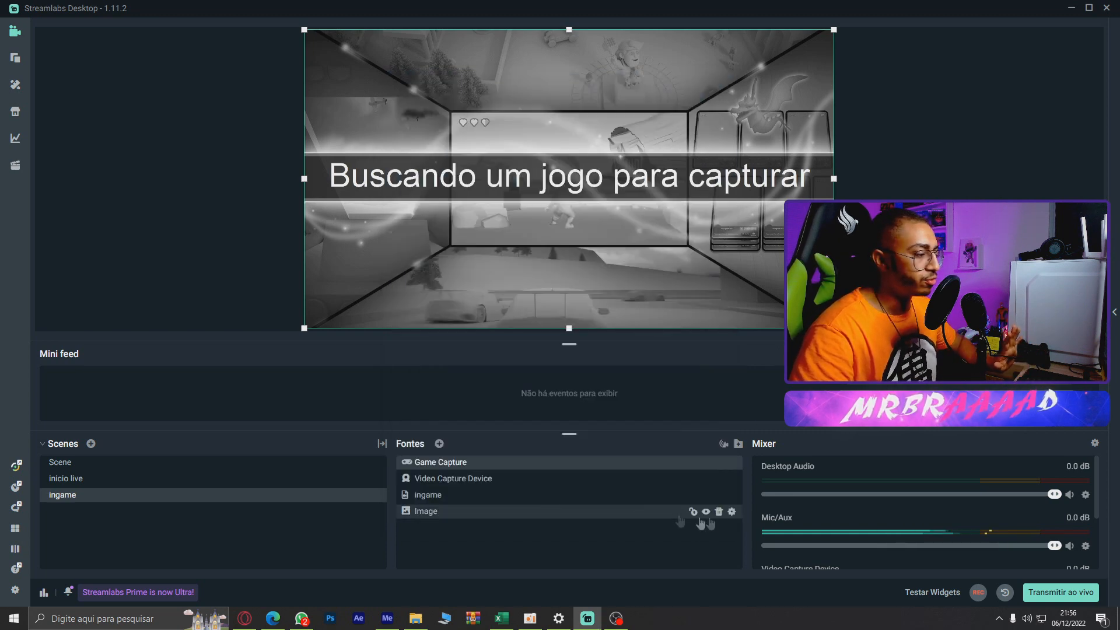
- Move Game Capture to the end of the source order and resize it to fill the overlay's large game frame
{"action": "left_click_drag", "start_coordinate": [432, 462], "coordinate": [438, 521]}
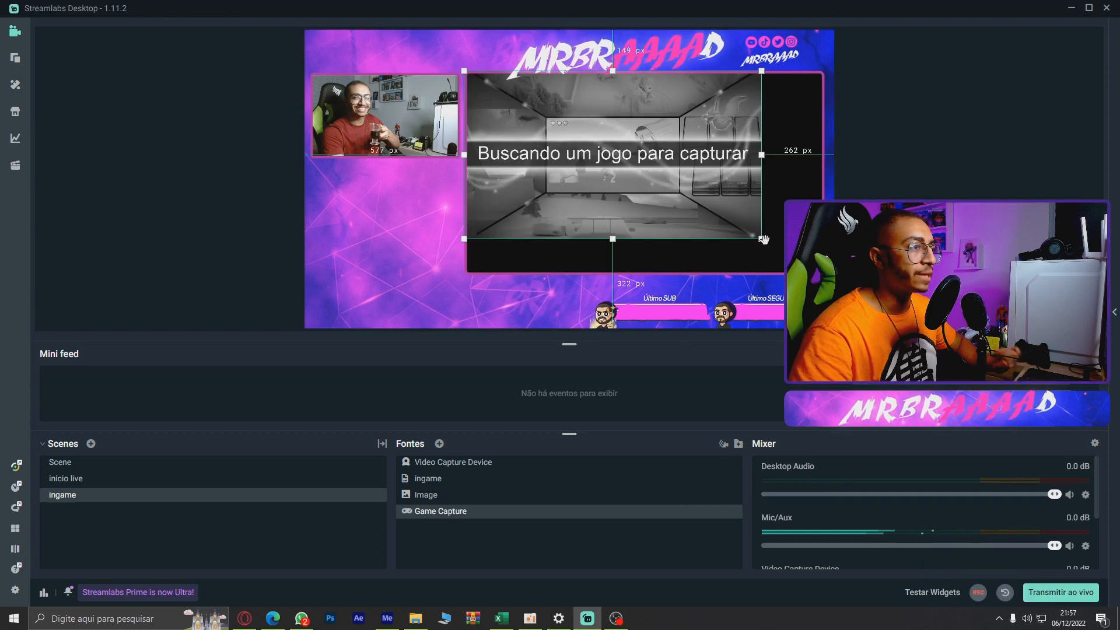
{"action": "left_click_drag", "start_coordinate": [763, 239], "coordinate": [829, 277]}
{"action": "left_click_drag", "start_coordinate": [706, 182], "coordinate": [706, 183]}
{"action": "left_click", "coordinate": [862, 187]}
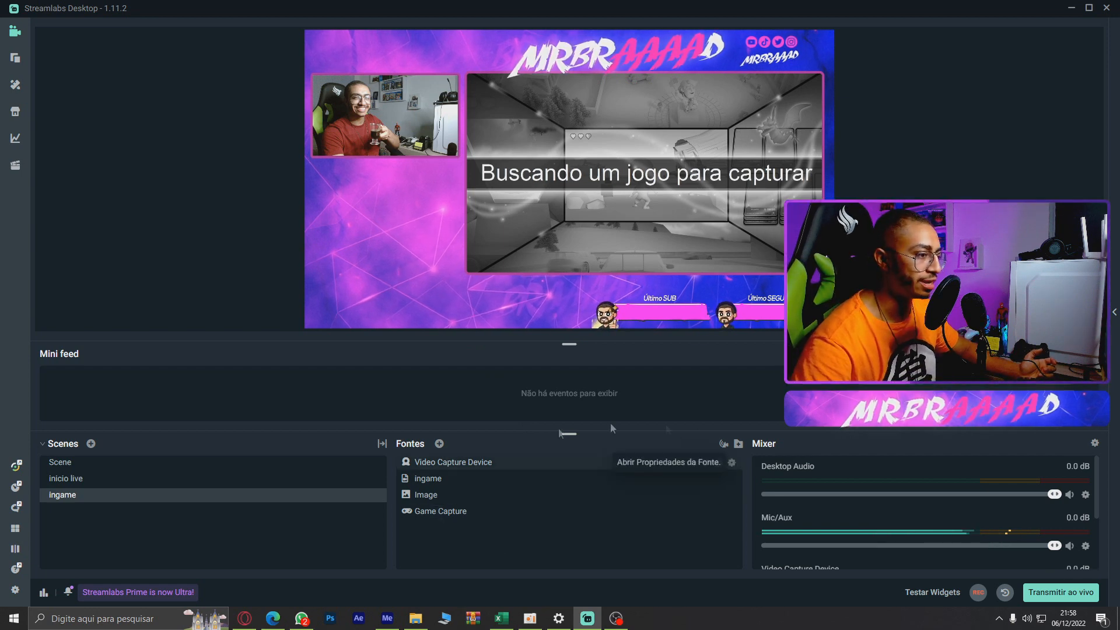
- Add a "Caixa de chat" widget source to the "ingame" scene with its default name and settings
{"action": "left_click", "coordinate": [440, 443]}
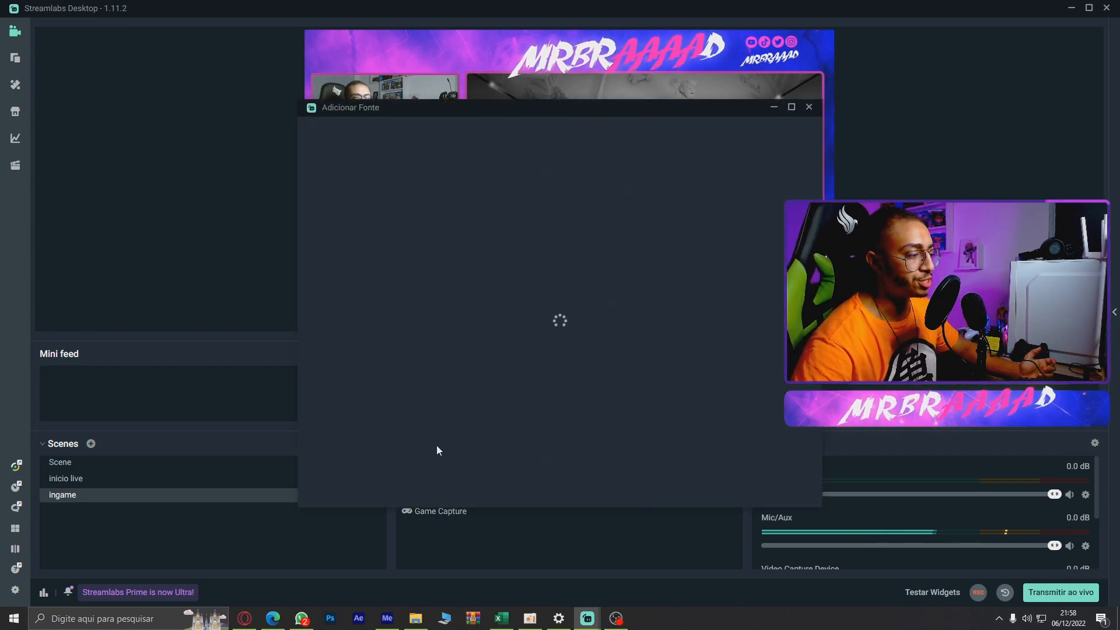
{"action": "left_click", "coordinate": [418, 138]}
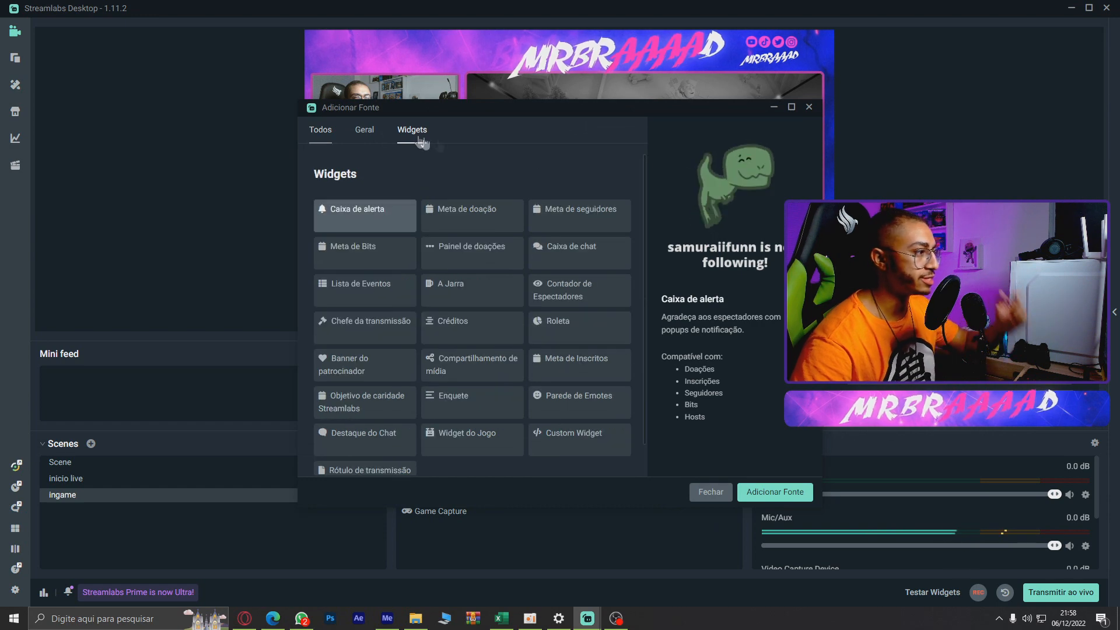
{"action": "left_click", "coordinate": [584, 255]}
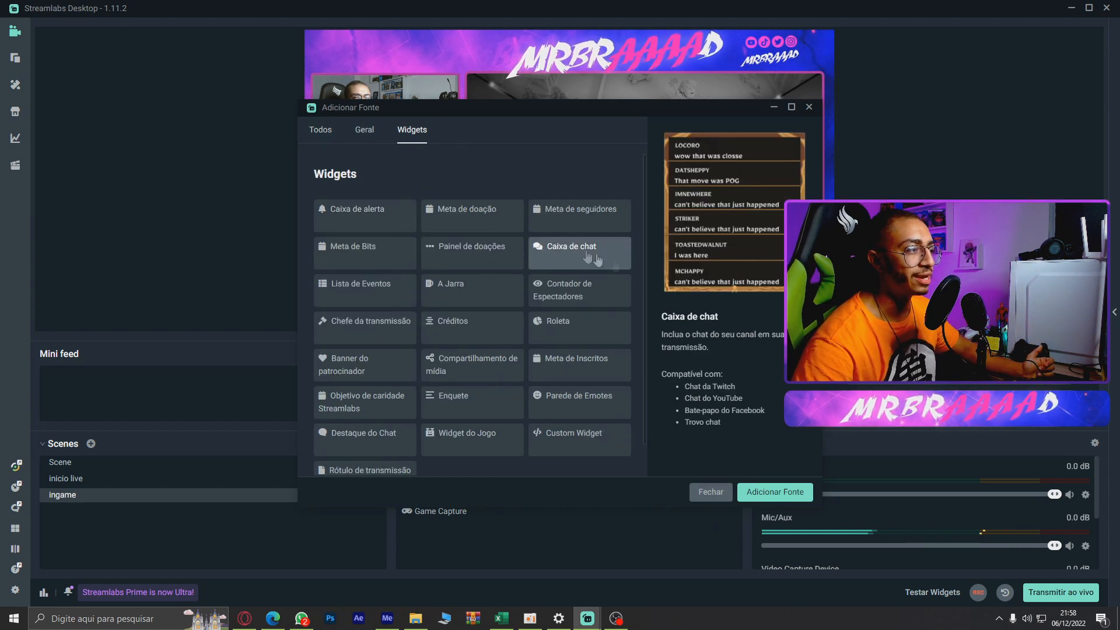
{"action": "left_click", "coordinate": [774, 492]}
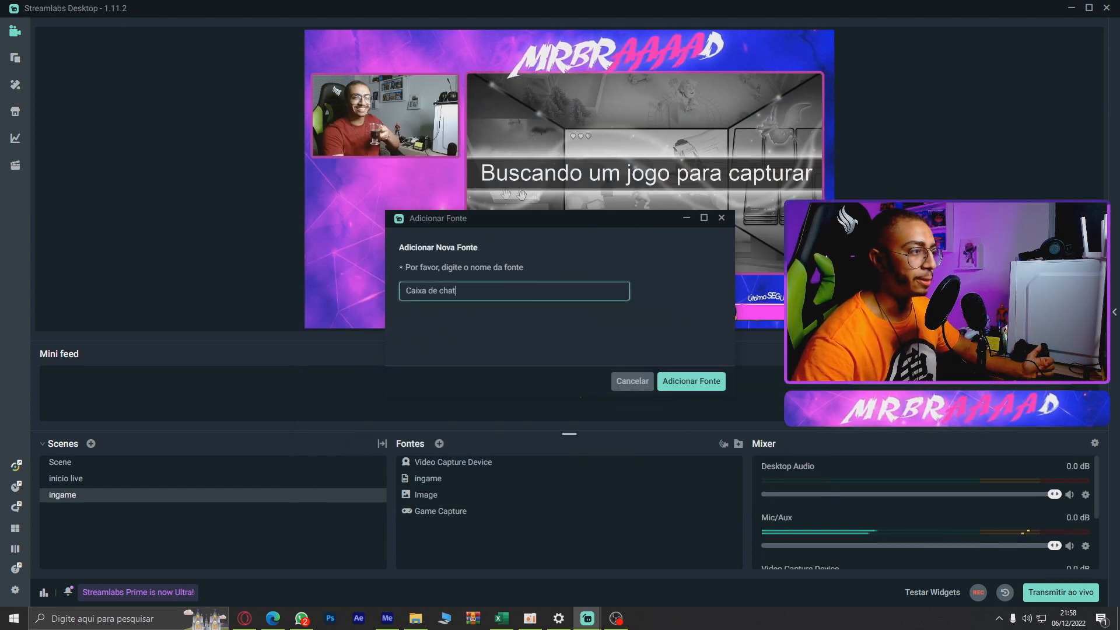
{"action": "left_click", "coordinate": [683, 382]}
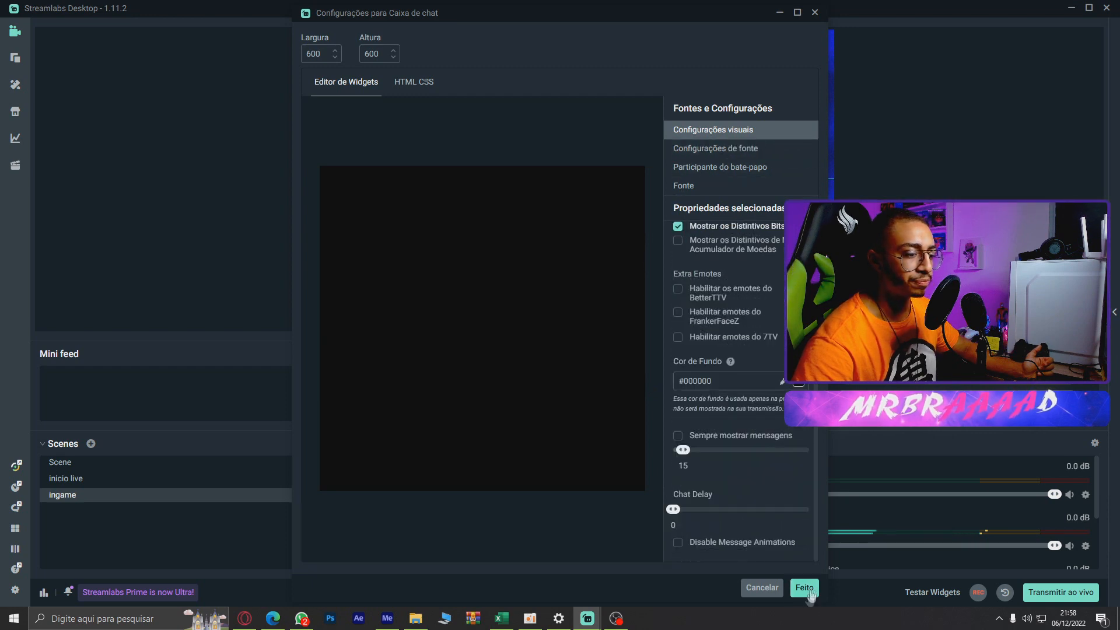
{"action": "left_click", "coordinate": [803, 589]}
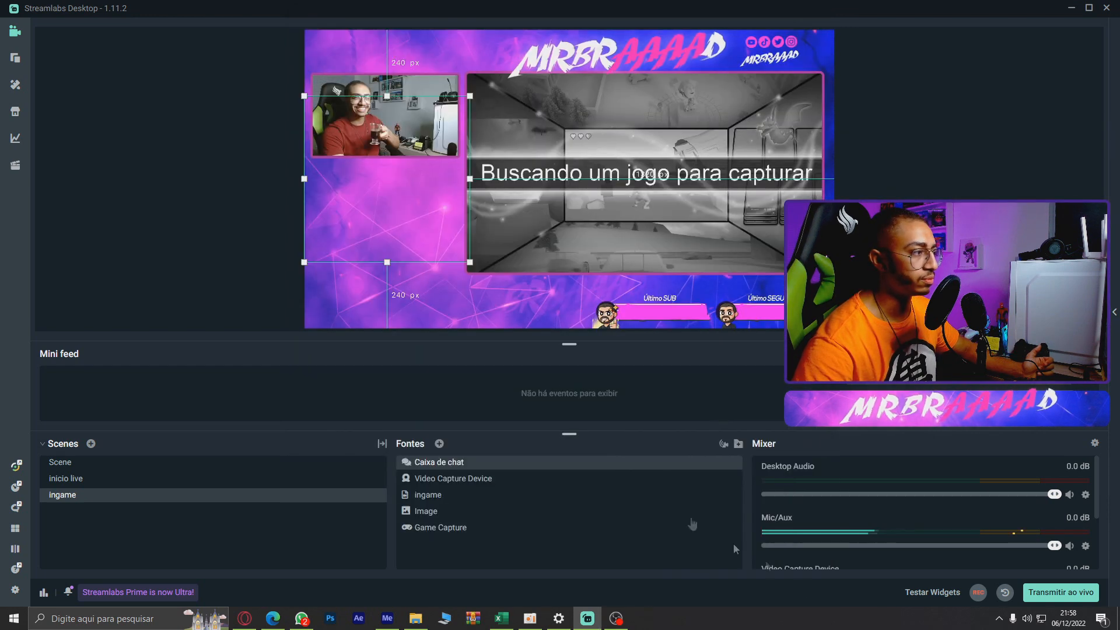
- Place the chat box in the empty area below the camera frame and shrink it to the frame's width
{"action": "left_click_drag", "start_coordinate": [418, 169], "coordinate": [518, 290]}
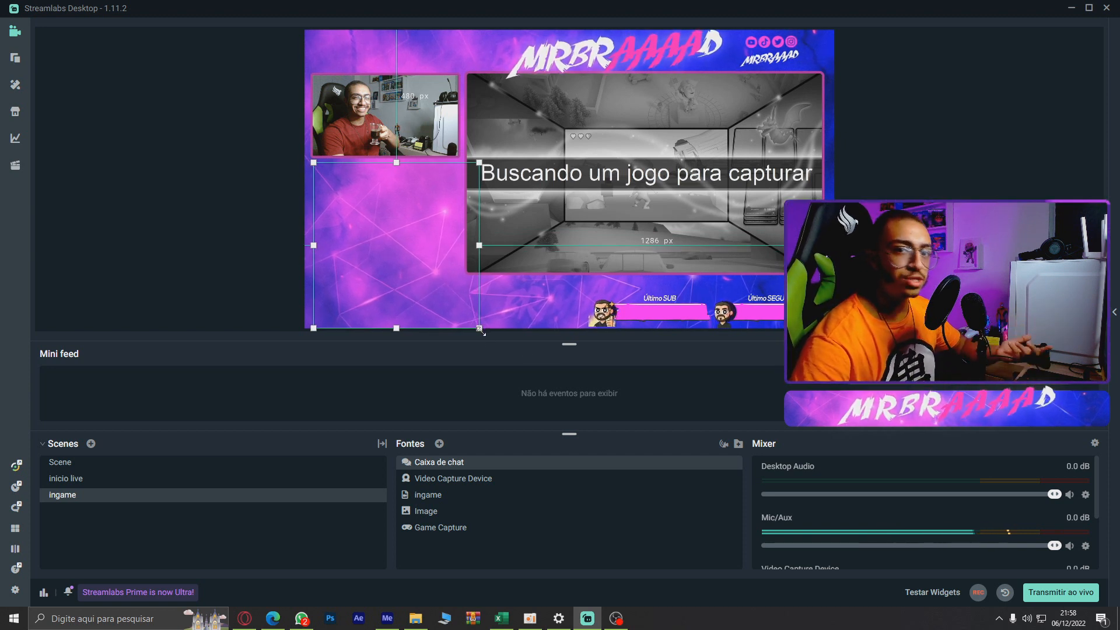
{"action": "left_click_drag", "start_coordinate": [483, 331], "coordinate": [452, 308]}
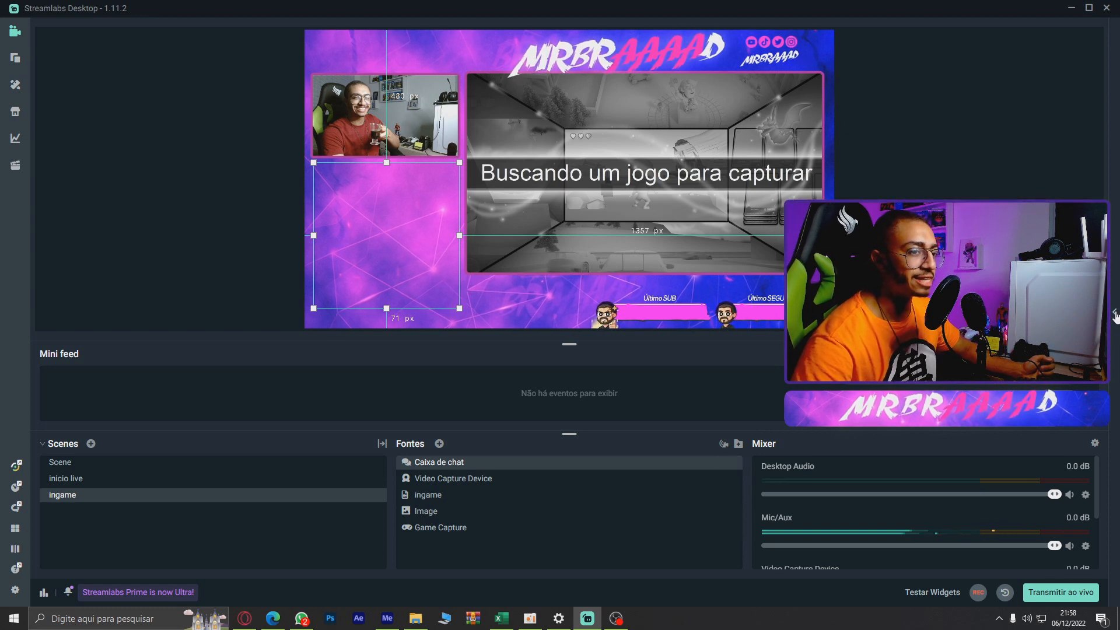
- Send test messages such as "tgarts", "das" and "sdas" in the stream chat and shift the chat box to align its text with the camera frame's left edge
{"action": "left_click", "coordinate": [1113, 314]}
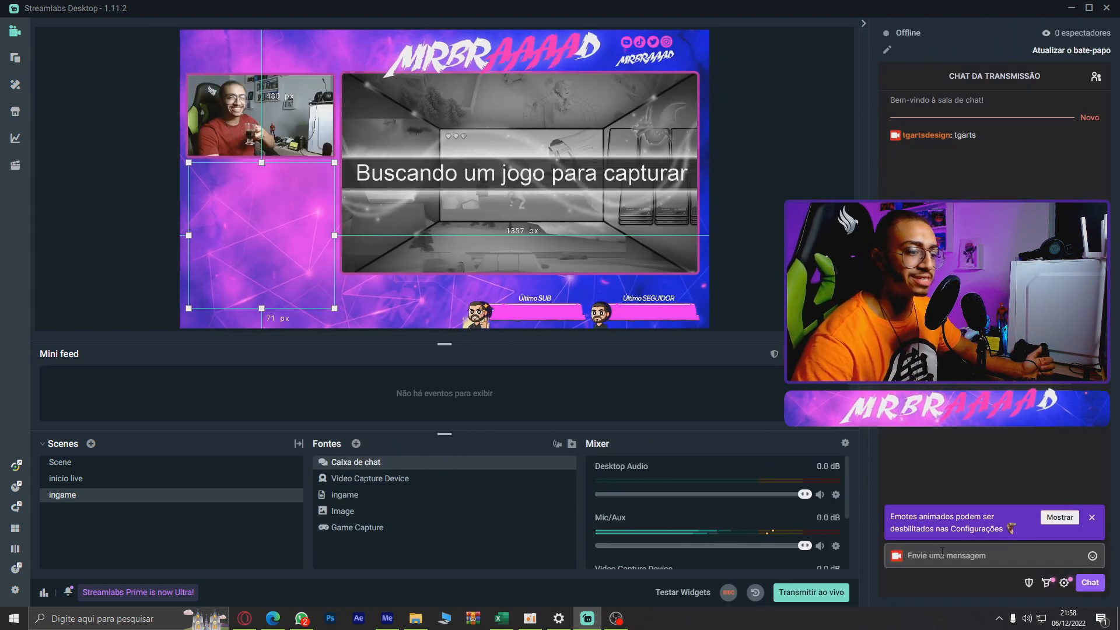
{"action": "left_click", "coordinate": [992, 555]}
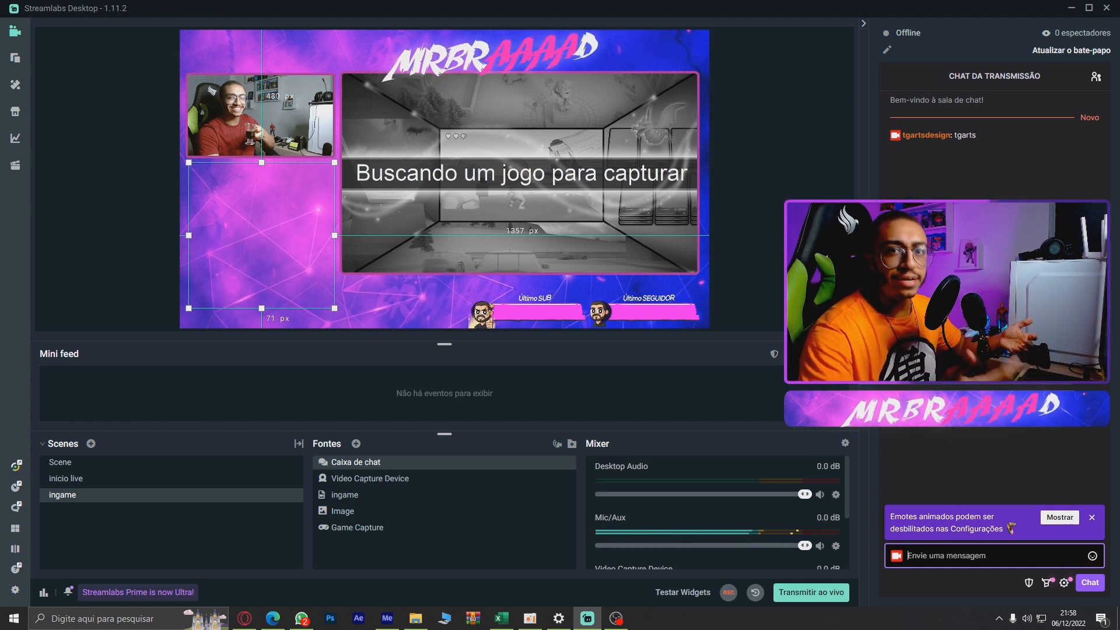
{"action": "type", "text": "tgarts"}
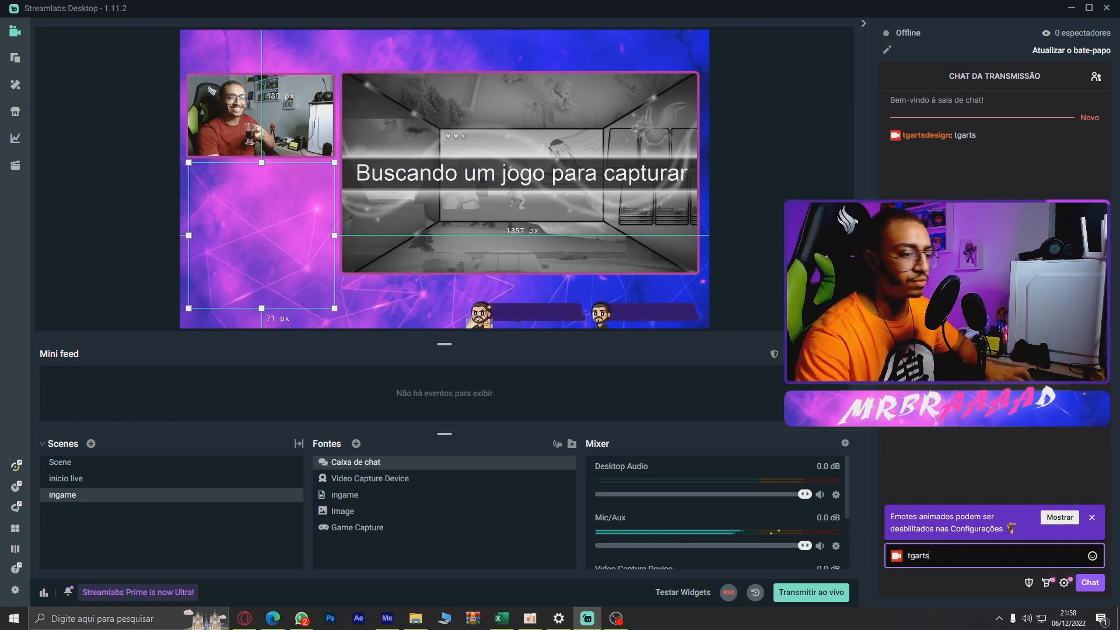
{"action": "key", "text": "Return"}
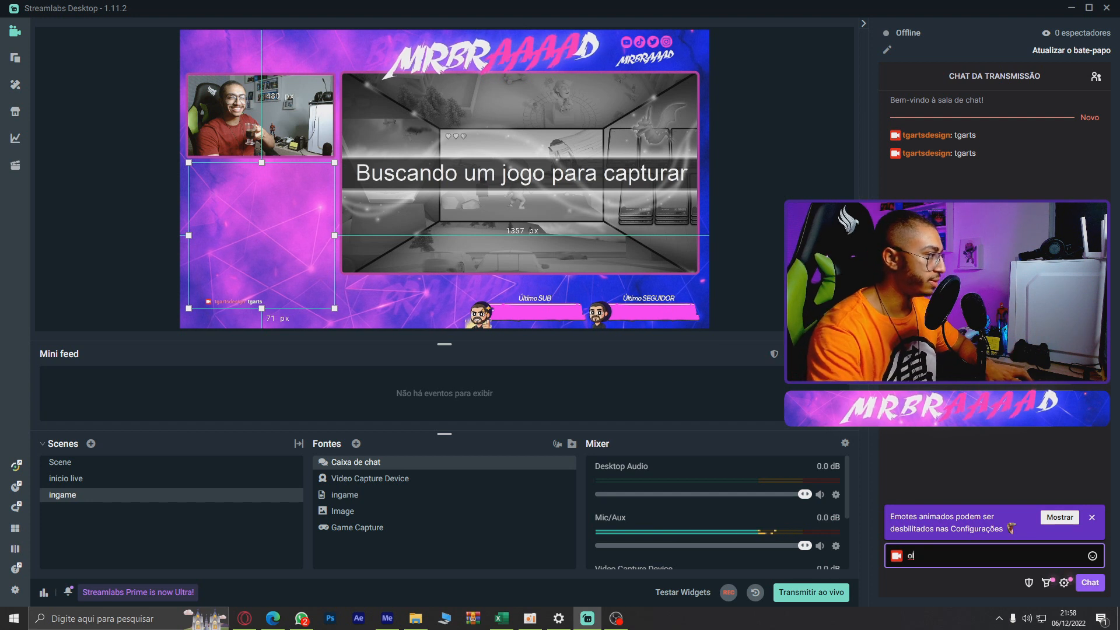
{"action": "type", "text": "s"}
{"action": "key", "text": "Return"}
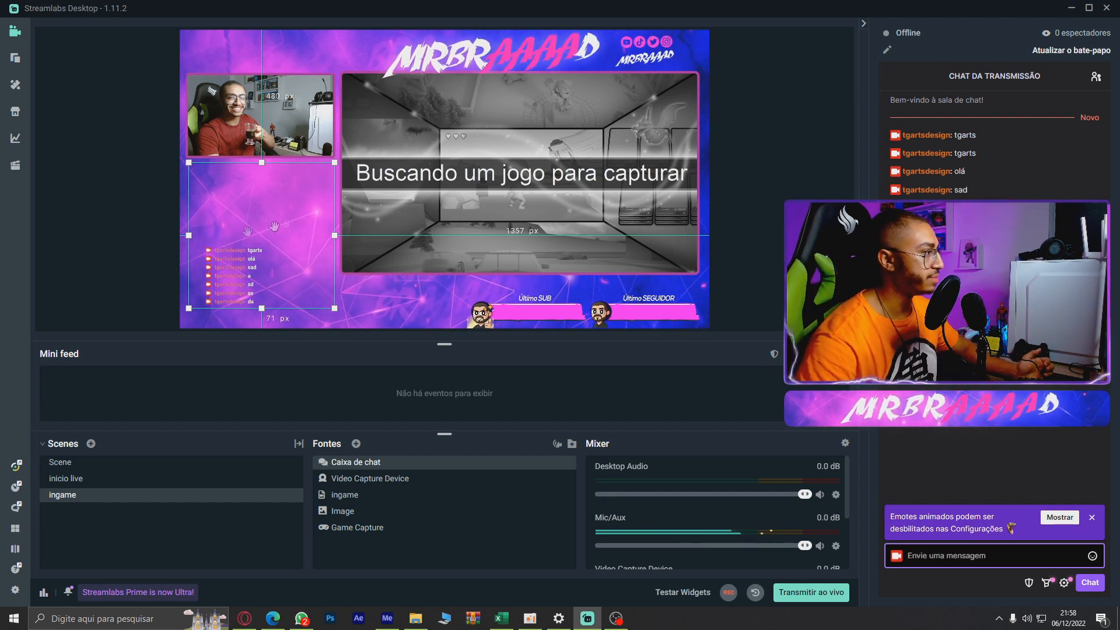
{"action": "type", "text": "as"}
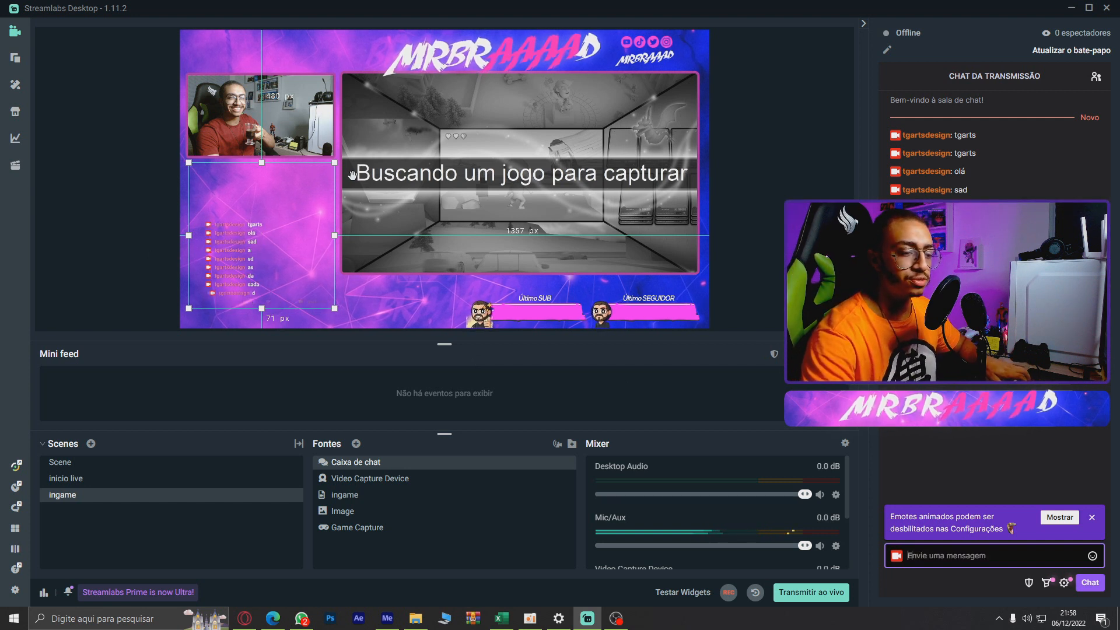
{"action": "key", "text": "Return"}
{"action": "type", "text": "das"}
{"action": "key", "text": "Return"}
{"action": "type", "text": "sdas"}
{"action": "key", "text": "Return"}
{"action": "left_click_drag", "start_coordinate": [255, 201], "coordinate": [236, 201]}
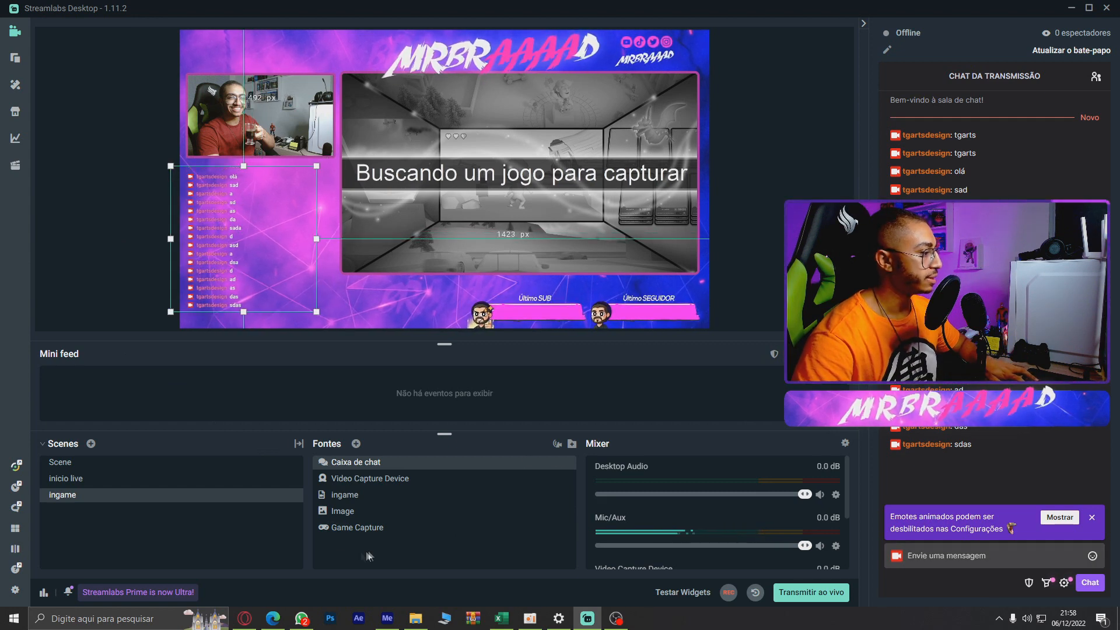
- Try a #FF0000 background and #7ED321 text colour in the chat box settings and discard the changes
{"action": "double_click", "coordinate": [370, 465]}
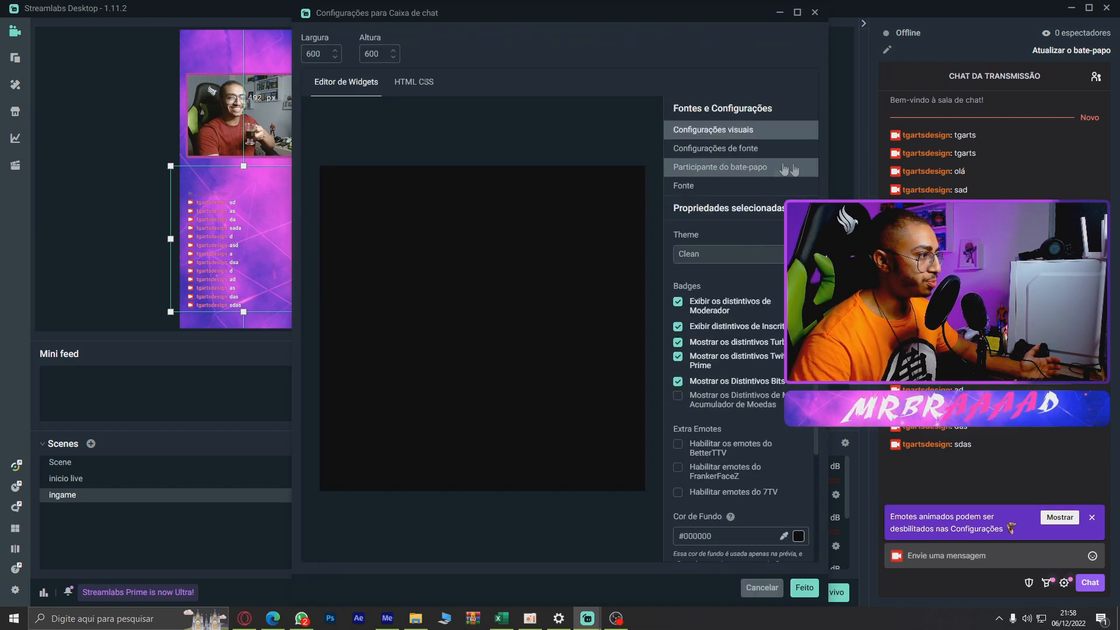
{"action": "scroll", "coordinate": [753, 443], "scroll_direction": "down", "scroll_amount": 3}
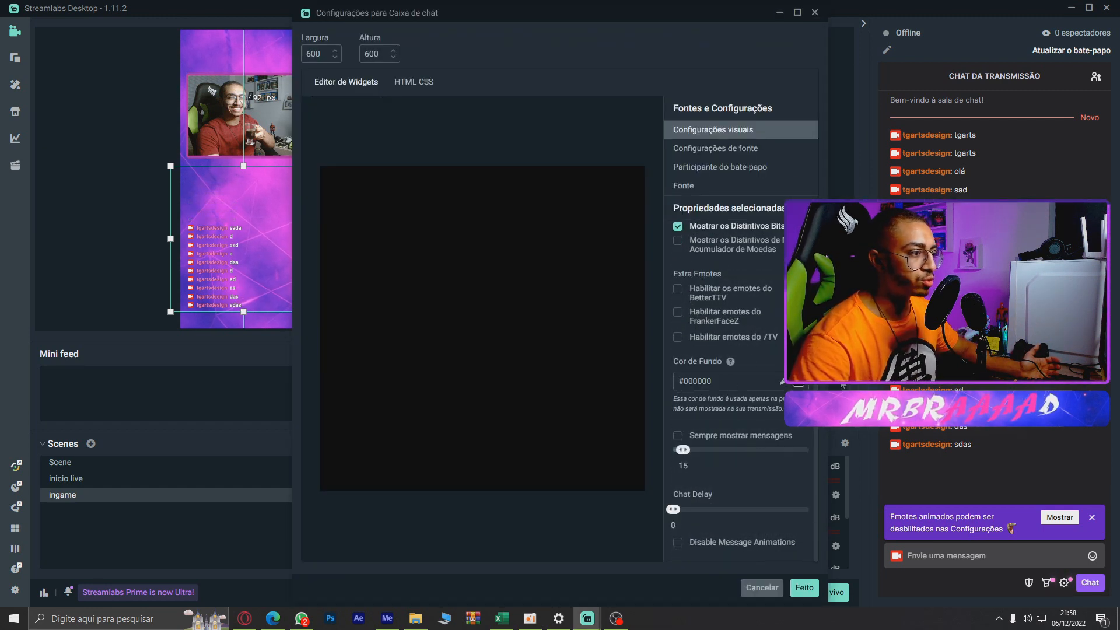
{"action": "left_click", "coordinate": [796, 382]}
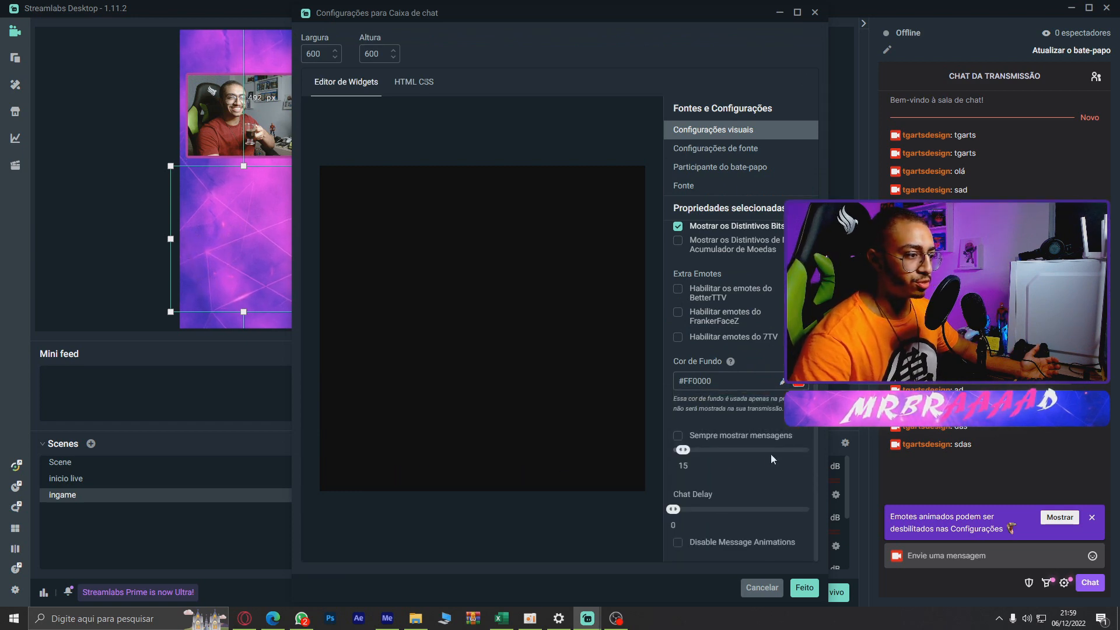
{"action": "scroll", "coordinate": [752, 374], "scroll_direction": "up", "scroll_amount": 3}
{"action": "left_click", "coordinate": [741, 148]}
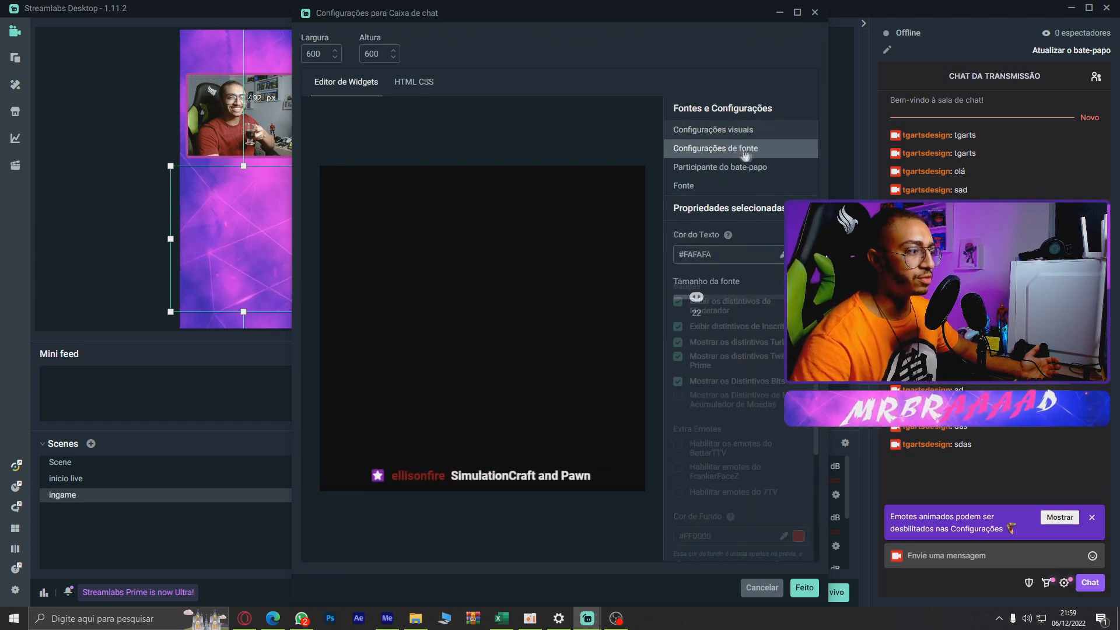
{"action": "left_click", "coordinate": [722, 256]}
{"action": "left_click_drag", "start_coordinate": [770, 298], "coordinate": [805, 265]}
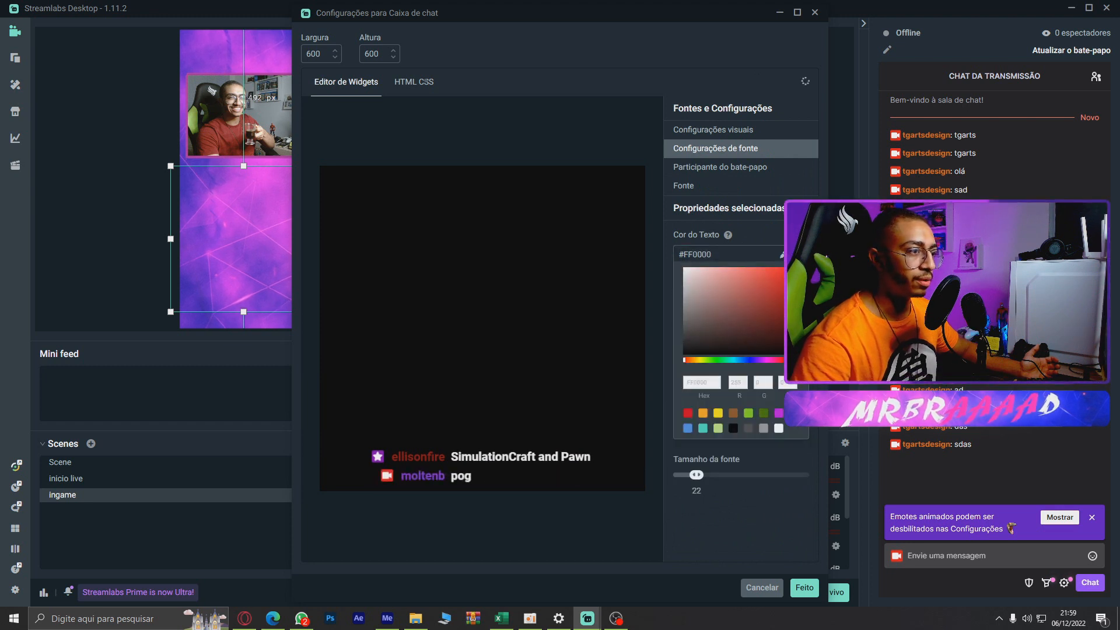
{"action": "left_click", "coordinate": [748, 413]}
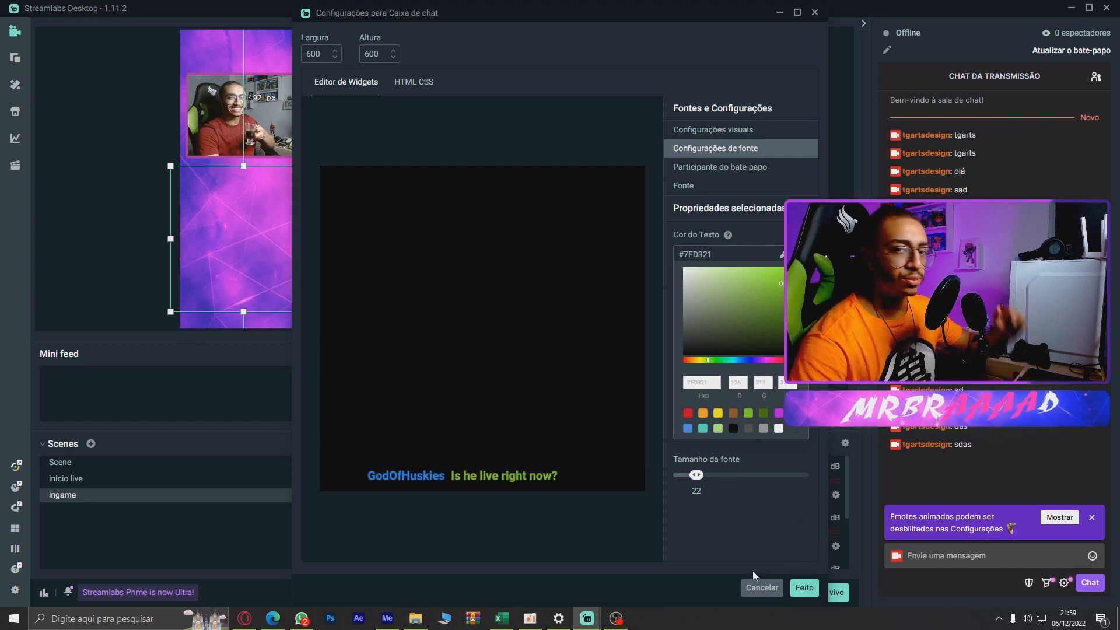
{"action": "left_click", "coordinate": [760, 587]}
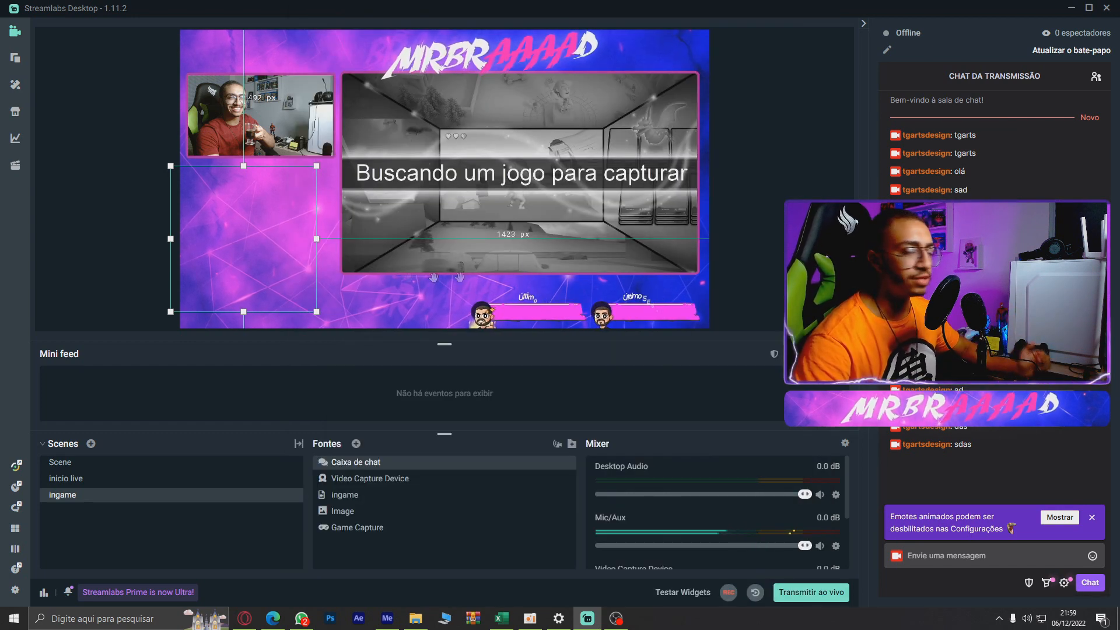
- Send the test message "sadas" in the stream chat to check the chat box
{"action": "left_click", "coordinate": [999, 555]}
{"action": "type", "text": "sadas"}
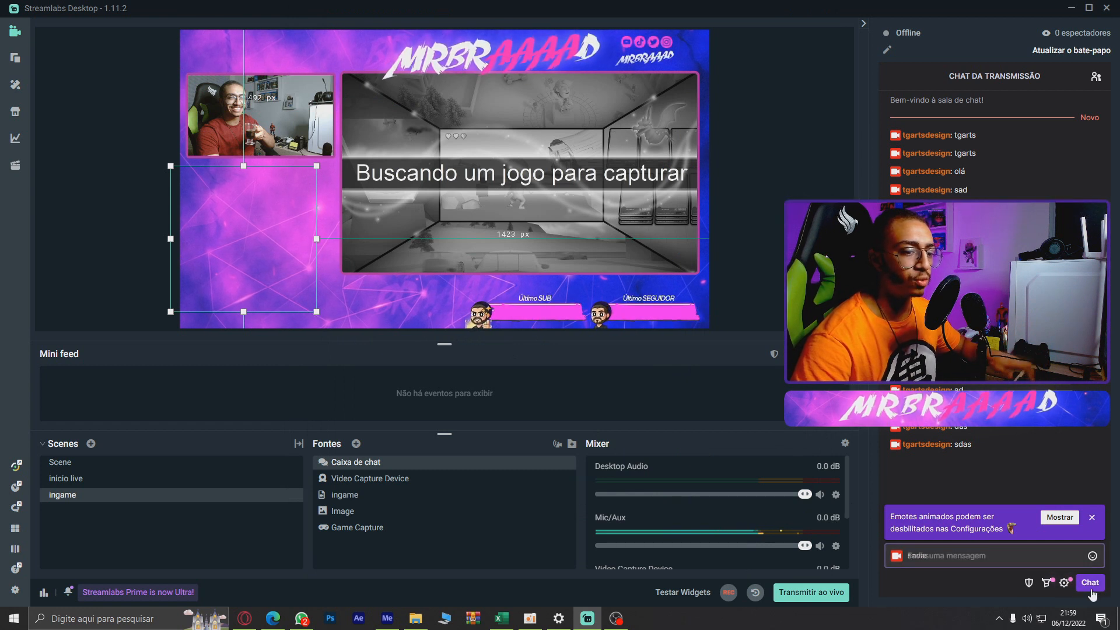
{"action": "key", "text": "Return"}
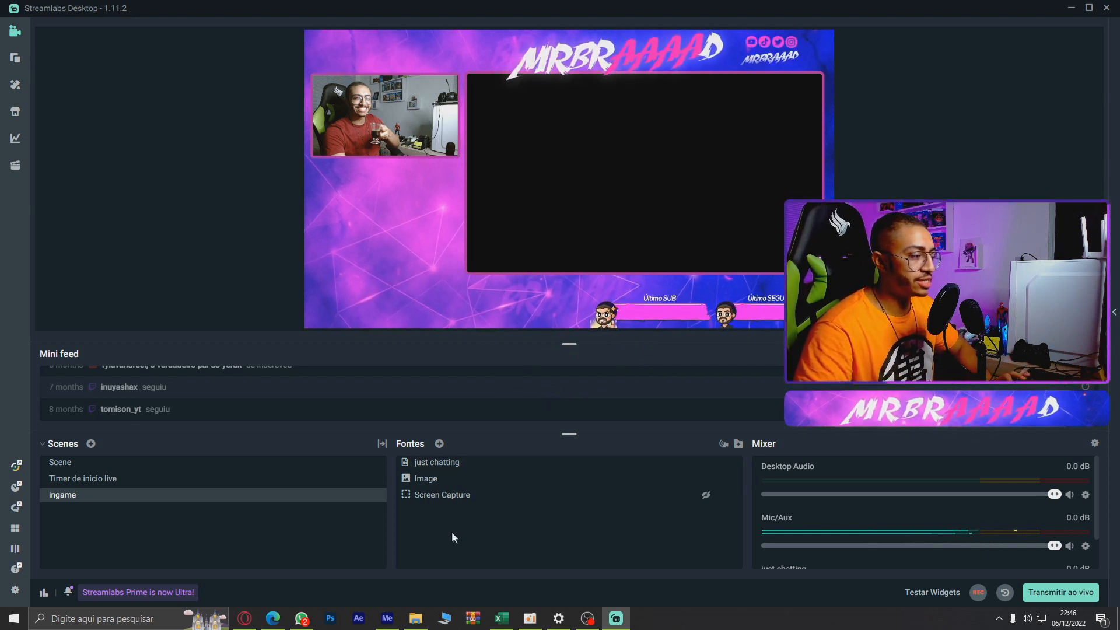
- View the Twitch channel page in Edge, and return to Streamlabs Desktop to browse older events in the Mini feed
{"action": "left_click", "coordinate": [273, 618]}
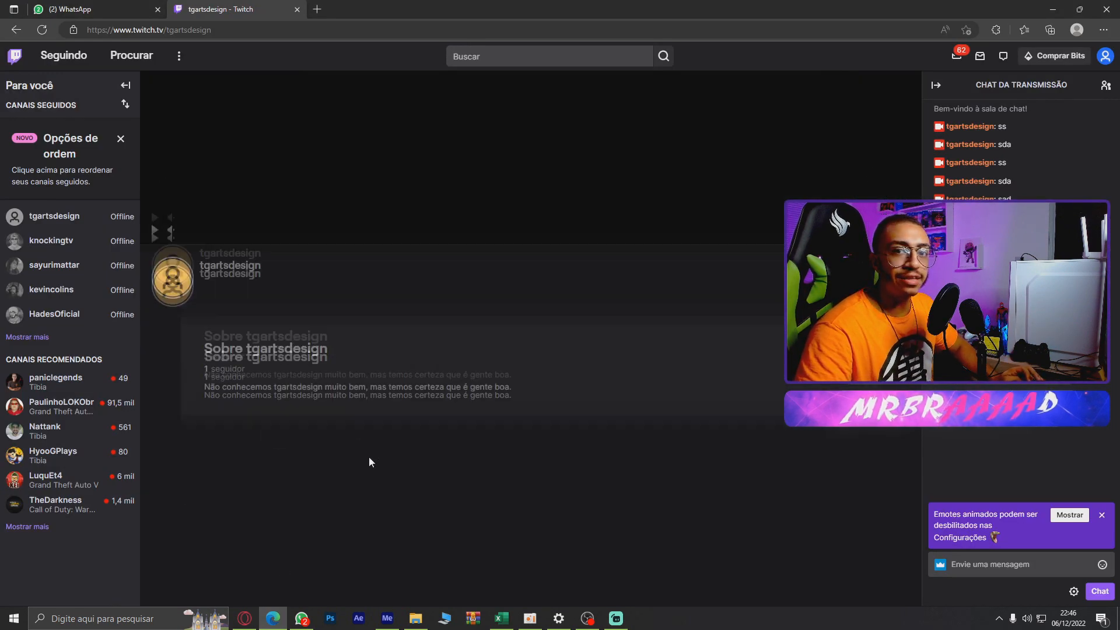
{"action": "key", "text": "alt+Tab"}
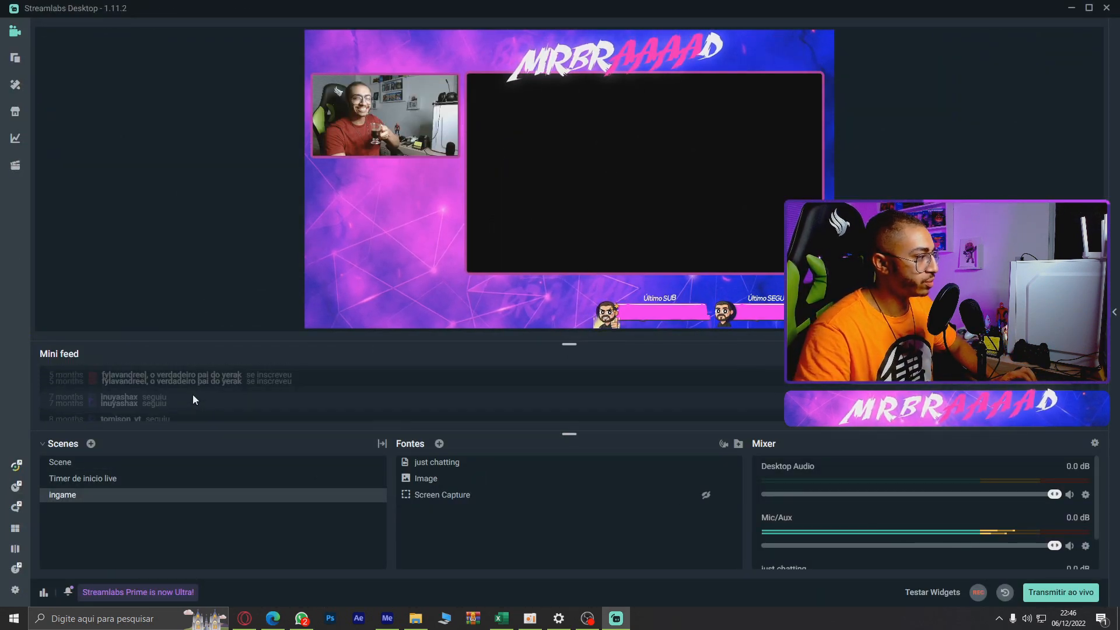
{"action": "scroll", "coordinate": [193, 394], "scroll_direction": "down", "scroll_amount": 3}
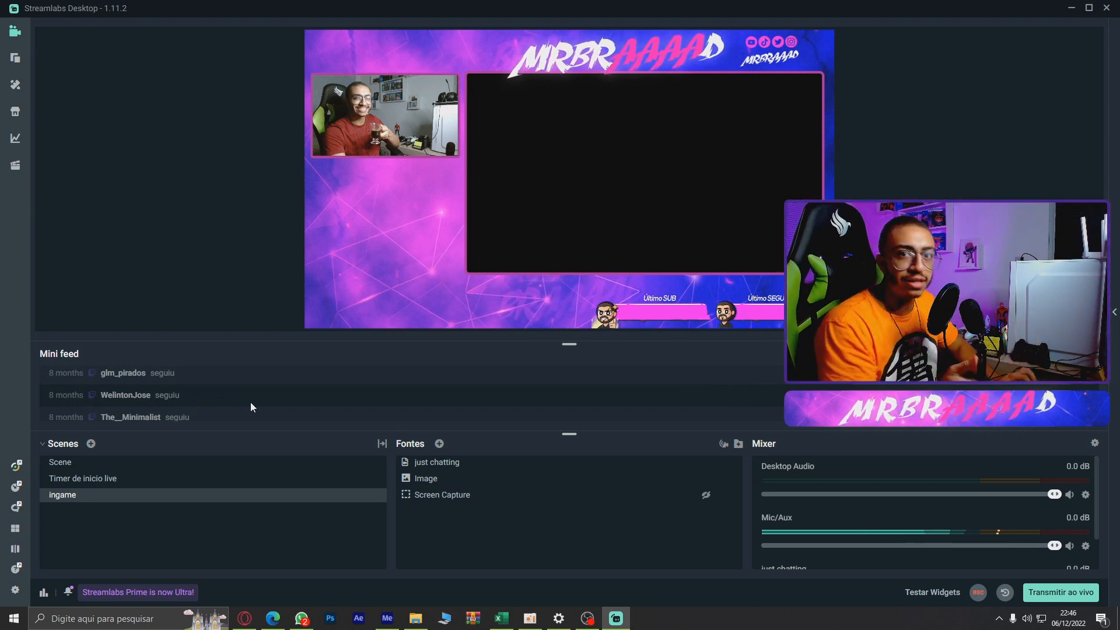
- Add a "Rótulo de transmissão" source named "último seguidor" to the "ingame" scene
{"action": "mouse_move", "coordinate": [461, 467]}
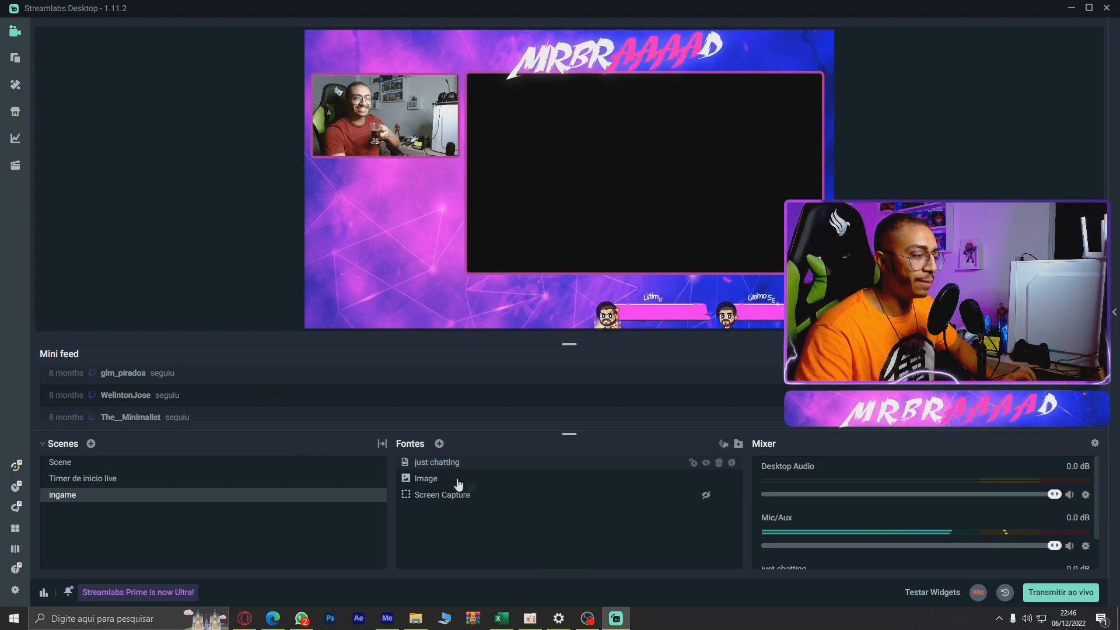
{"action": "left_click", "coordinate": [439, 444]}
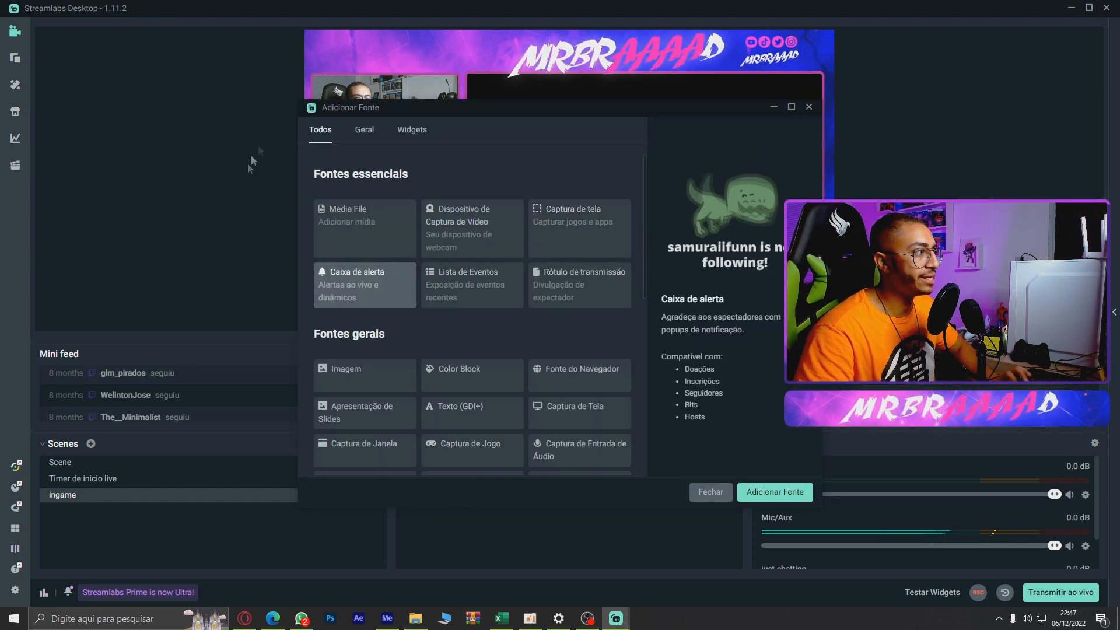
{"action": "left_click", "coordinate": [550, 288]}
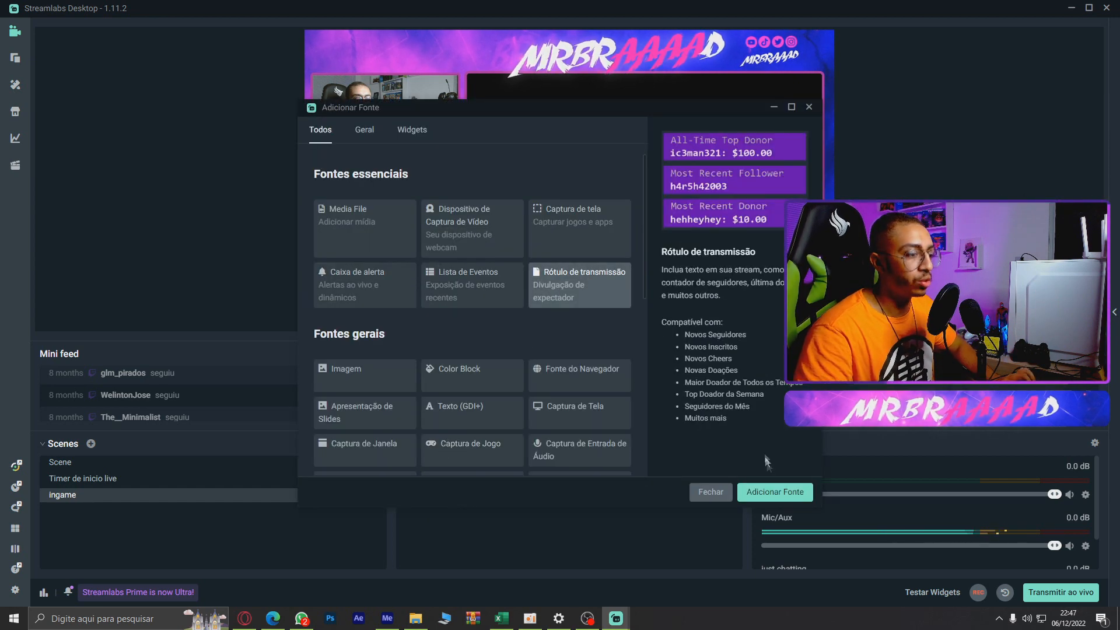
{"action": "left_click", "coordinate": [590, 90]}
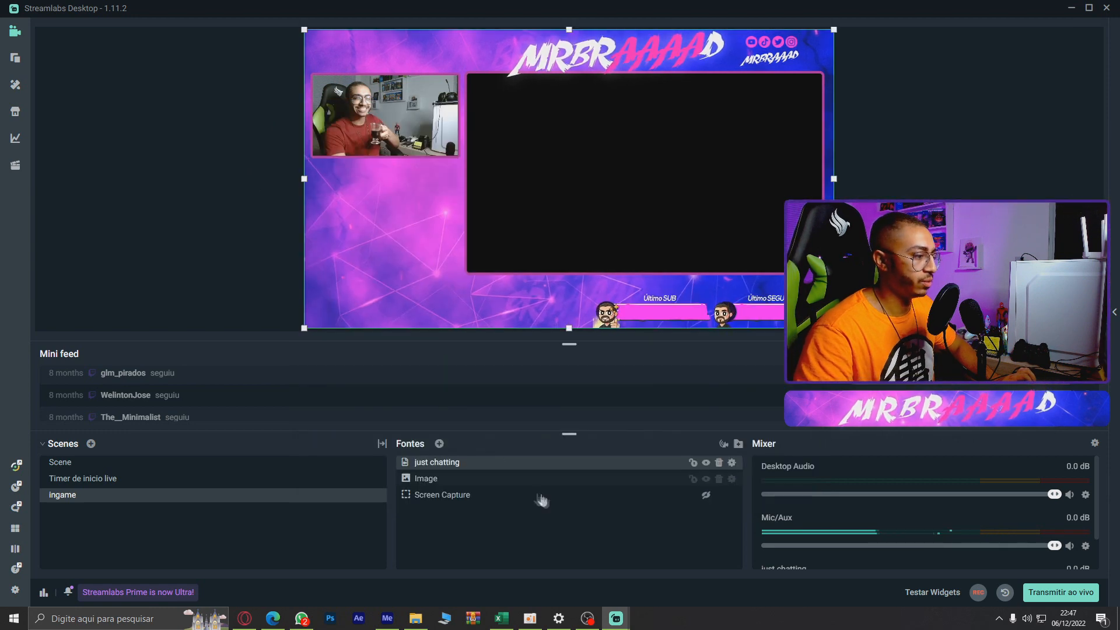
{"action": "mouse_move", "coordinate": [621, 627]}
{"action": "left_click", "coordinate": [694, 563]}
{"action": "left_click", "coordinate": [765, 493]}
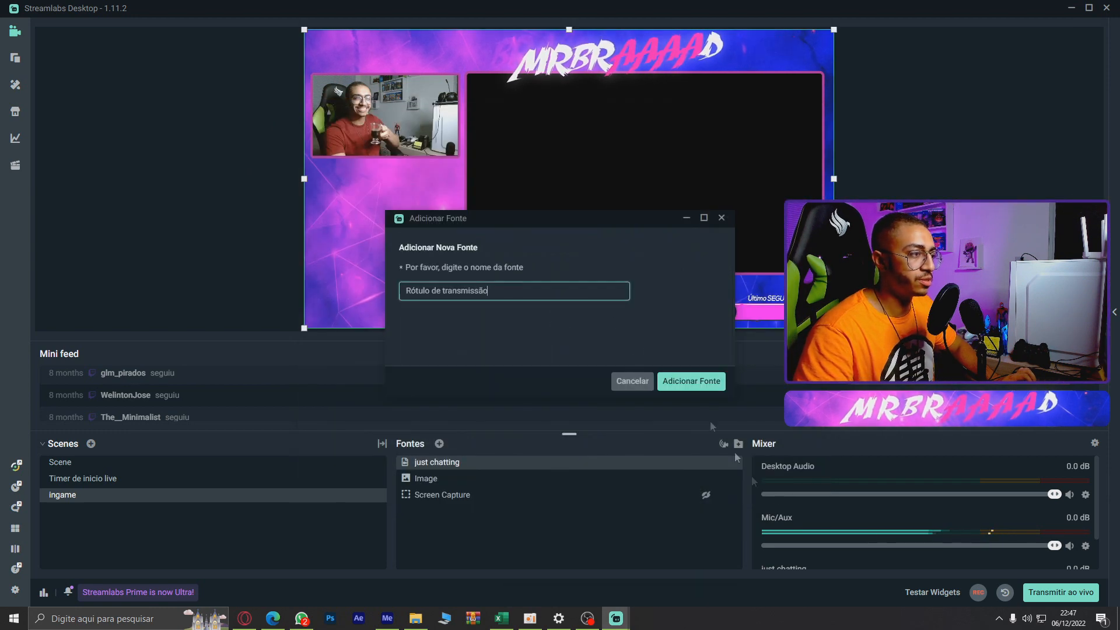
{"action": "left_click_drag", "start_coordinate": [629, 218], "coordinate": [341, 201]}
{"action": "key", "text": "ctrl+a"}
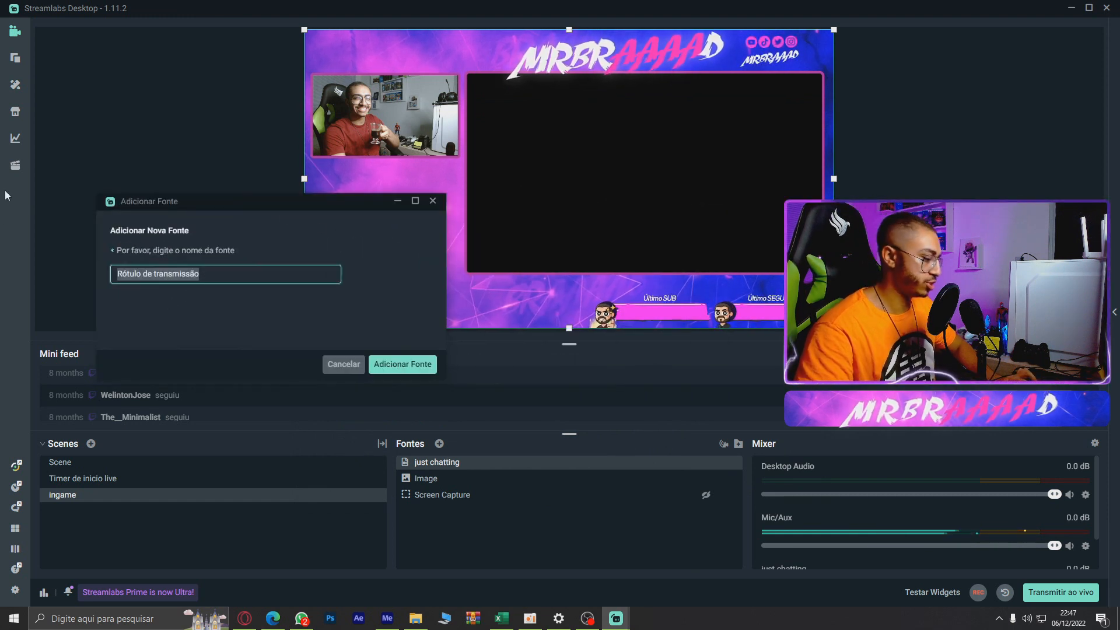
{"action": "type", "text": "Oltimo seguidor"}
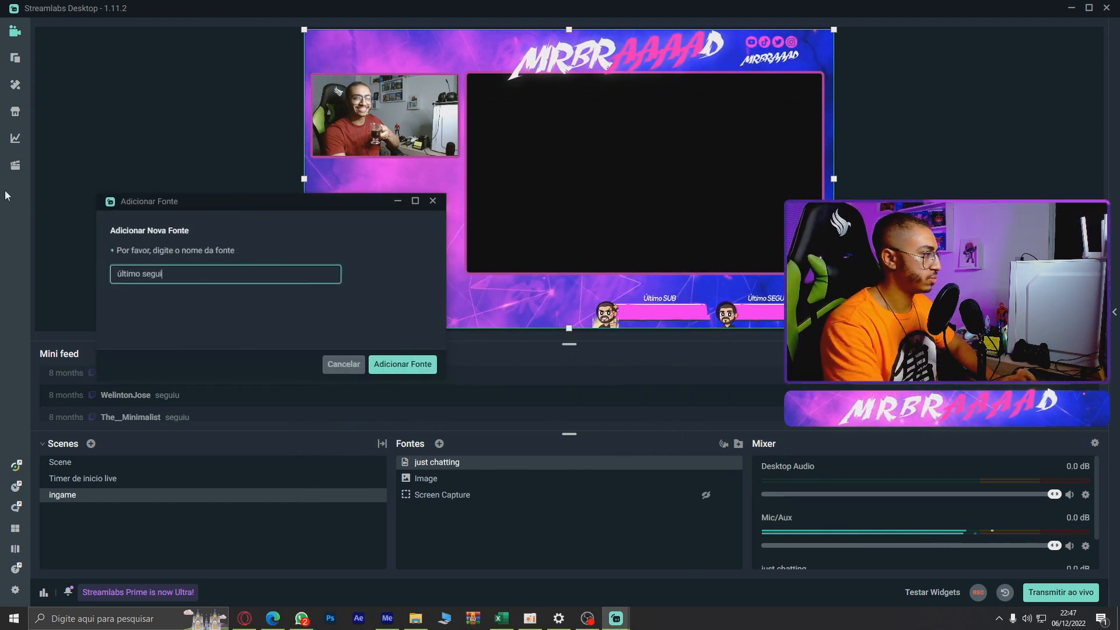
{"action": "left_click", "coordinate": [393, 364]}
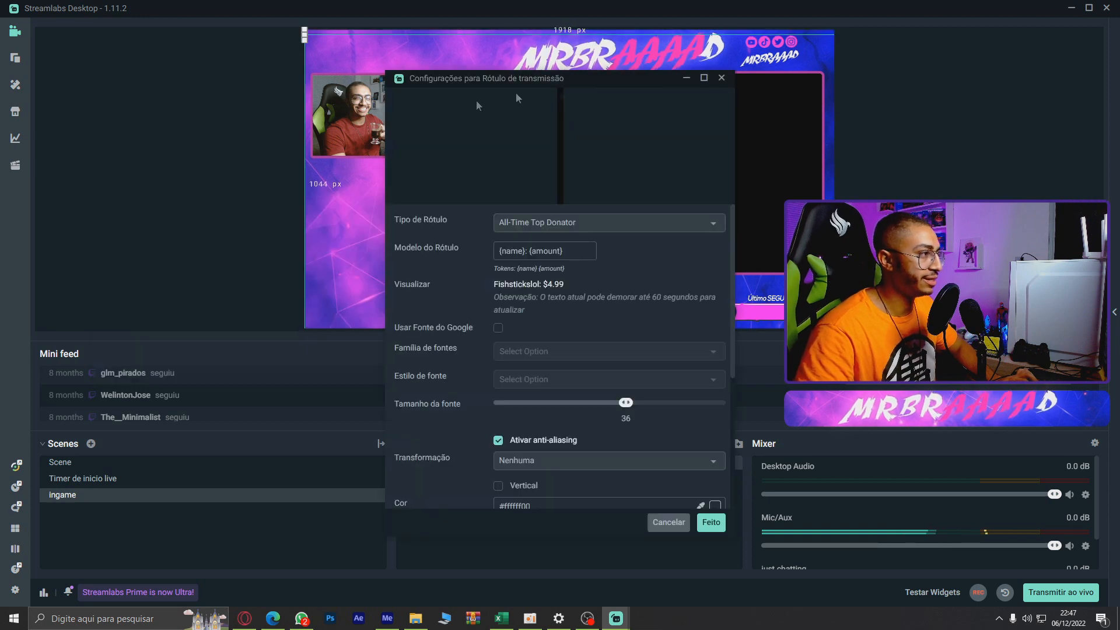
- Search the label types of the "último seguidor" source for "follower", "sub" and "most recent subscri"
{"action": "left_click_drag", "start_coordinate": [502, 82], "coordinate": [169, 77]}
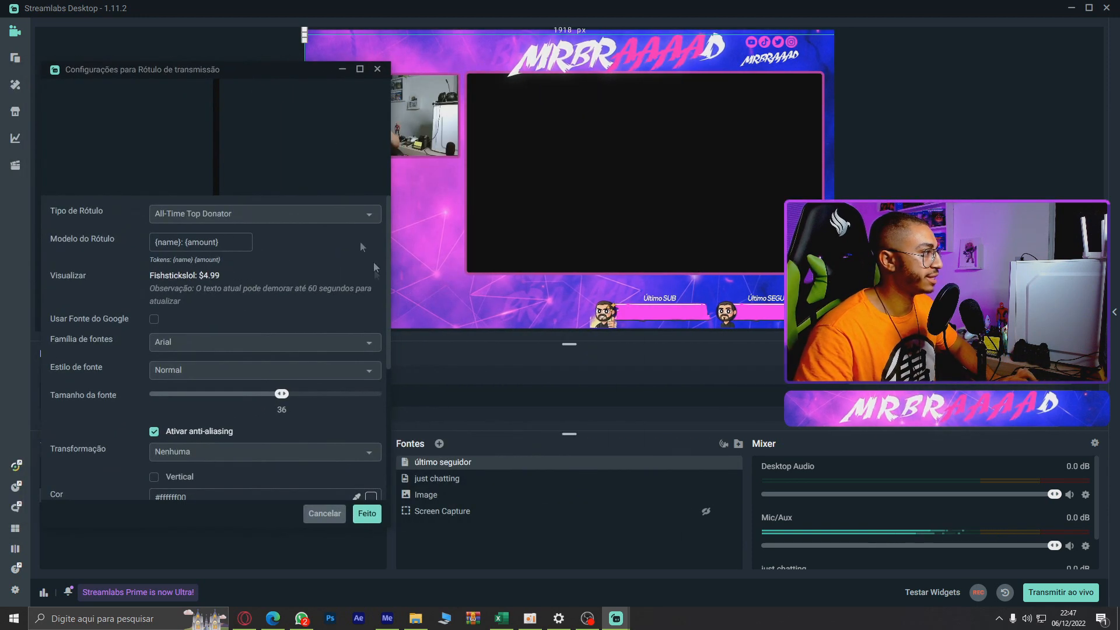
{"action": "left_click", "coordinate": [250, 216]}
{"action": "scroll", "coordinate": [292, 285], "scroll_direction": "down", "scroll_amount": 3}
{"action": "scroll", "coordinate": [281, 305], "scroll_direction": "up", "scroll_amount": 3}
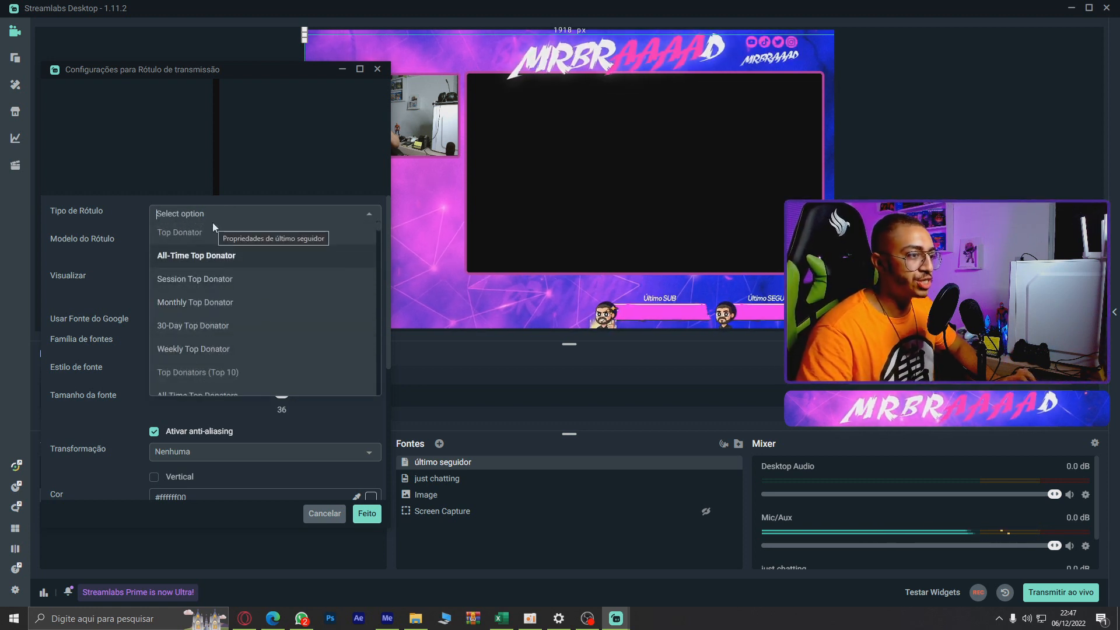
{"action": "type", "text": "fol"}
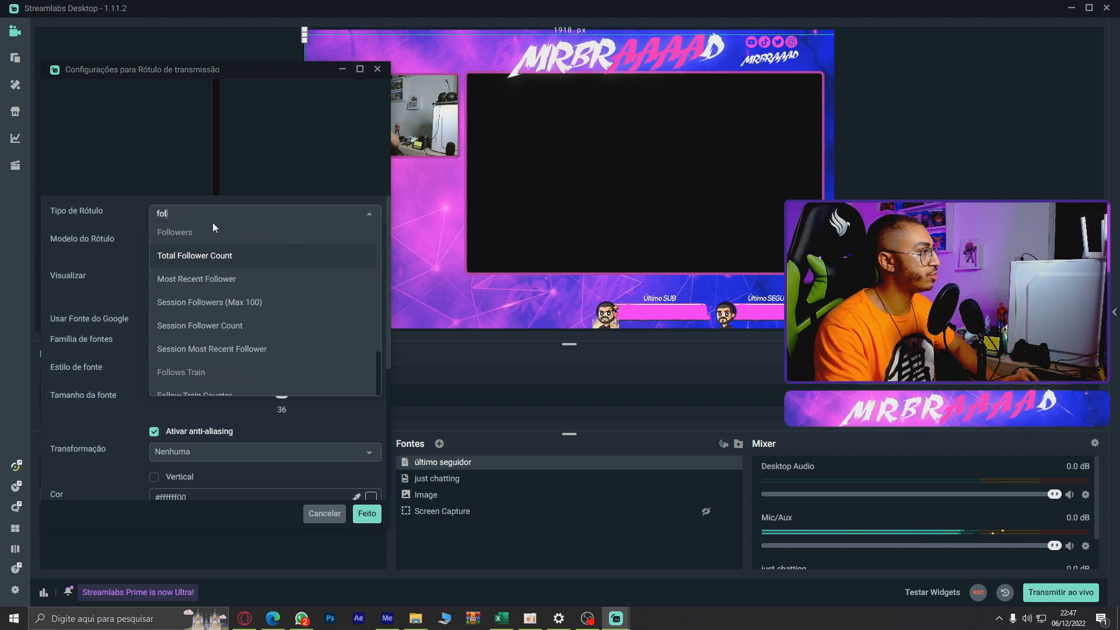
{"action": "type", "text": "lower"}
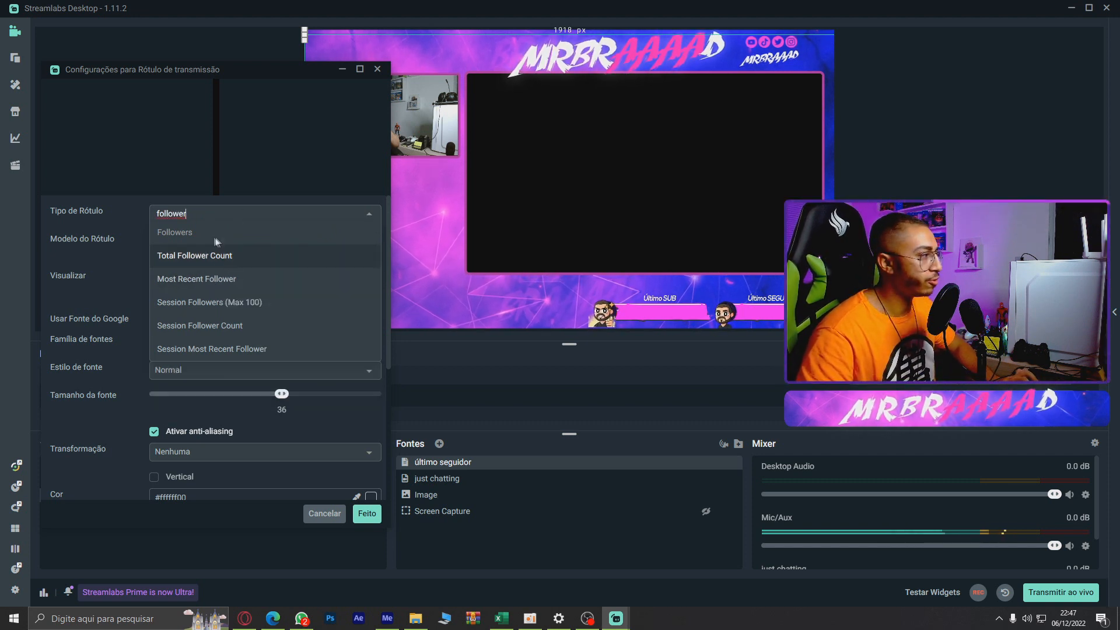
{"action": "double_click", "coordinate": [243, 214]}
{"action": "type", "text": "sub"}
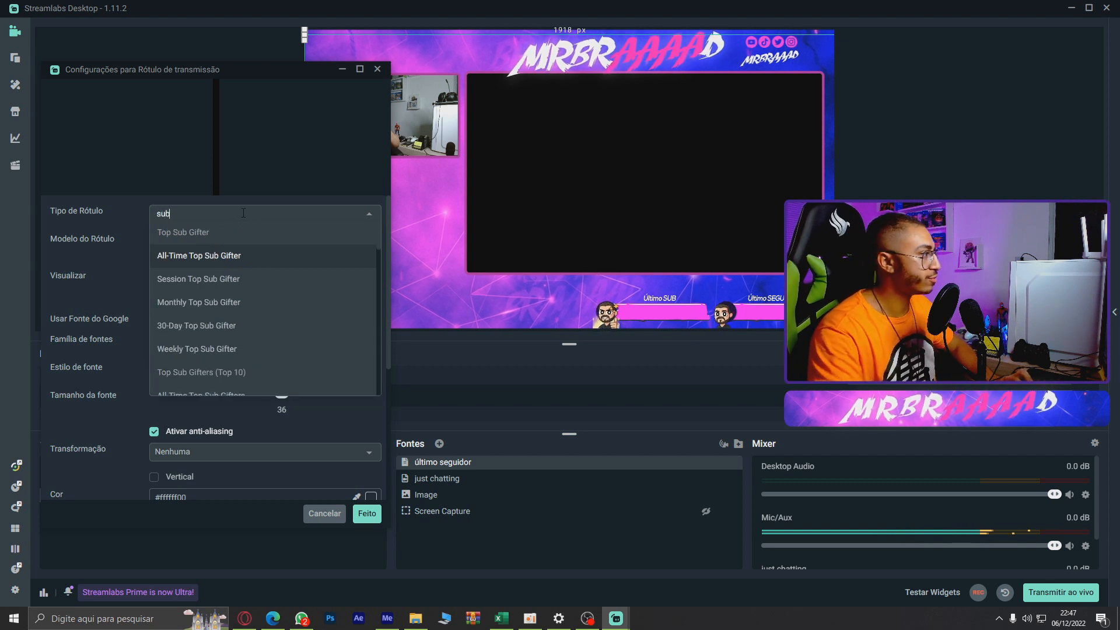
{"action": "key", "text": "BackSpace"}
{"action": "key", "text": "BackSpace"}
{"action": "key", "text": "BackSpace"}
{"action": "type", "text": "most recent subscri"}
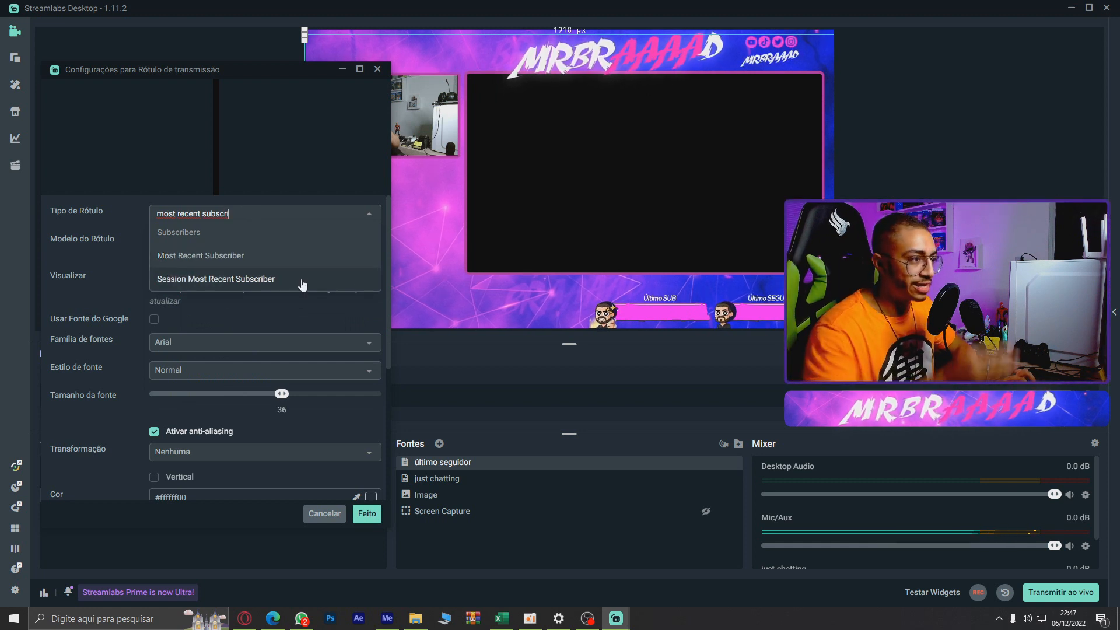
- Set the label type of the "último seguidor" source to Most Recent Follower
{"action": "key", "text": "ctrl+a"}
{"action": "key", "text": "BackSpace"}
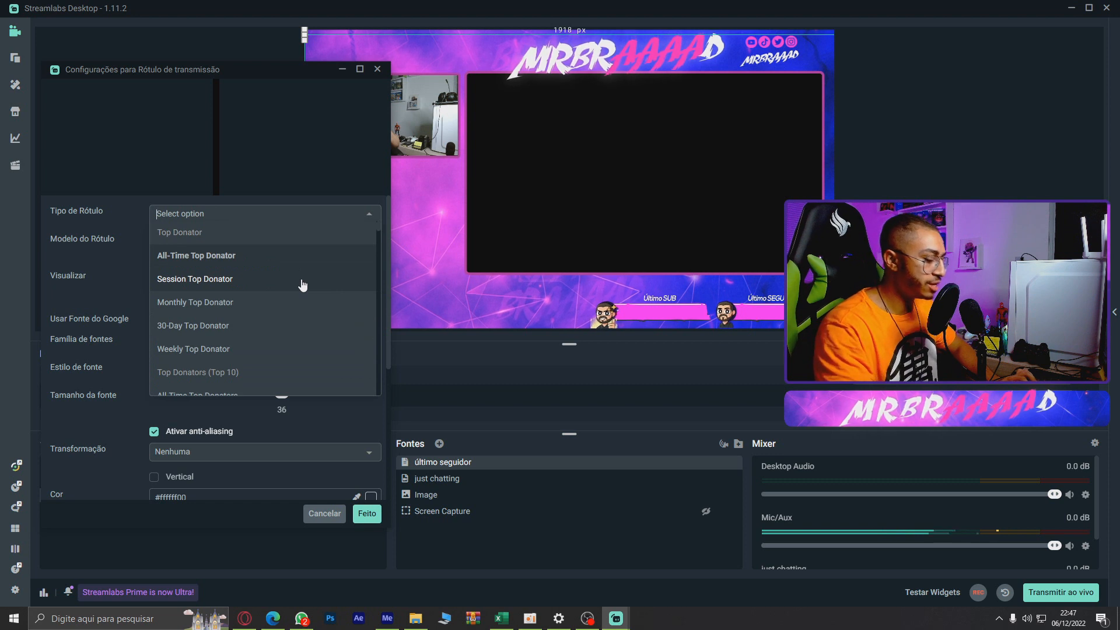
{"action": "type", "text": "follower"}
{"action": "left_click", "coordinate": [295, 276]}
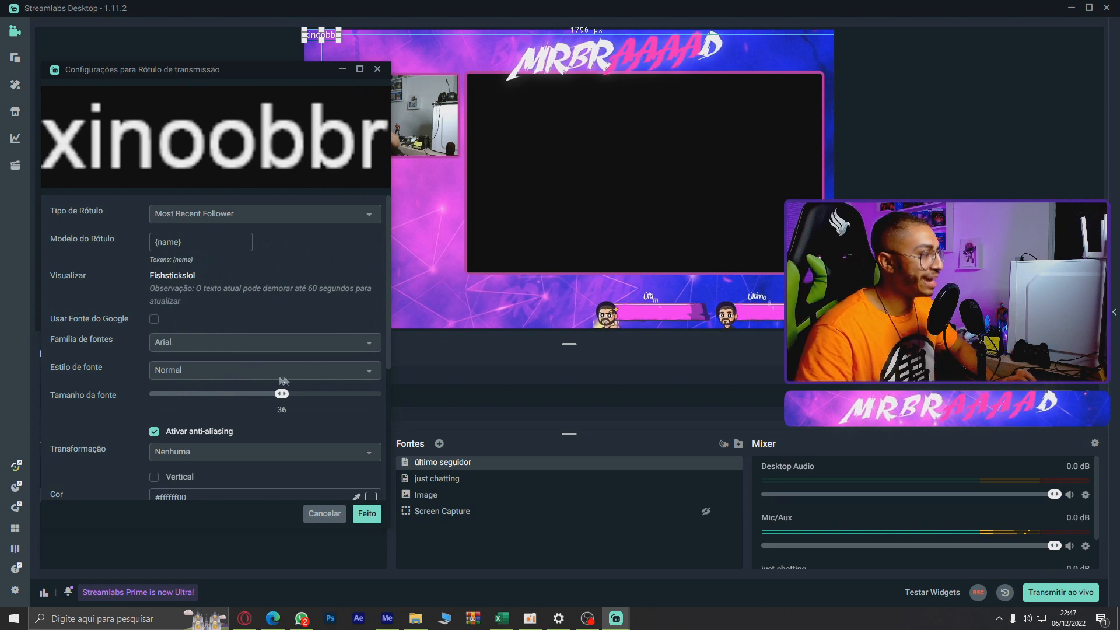
- Check the latest follower in the Mini feed and review the label's font, colour and alignment settings
{"action": "left_click_drag", "start_coordinate": [202, 72], "coordinate": [440, 85]}
{"action": "scroll", "coordinate": [165, 408], "scroll_direction": "up", "scroll_amount": 3}
{"action": "scroll", "coordinate": [187, 407], "scroll_direction": "up", "scroll_amount": 5}
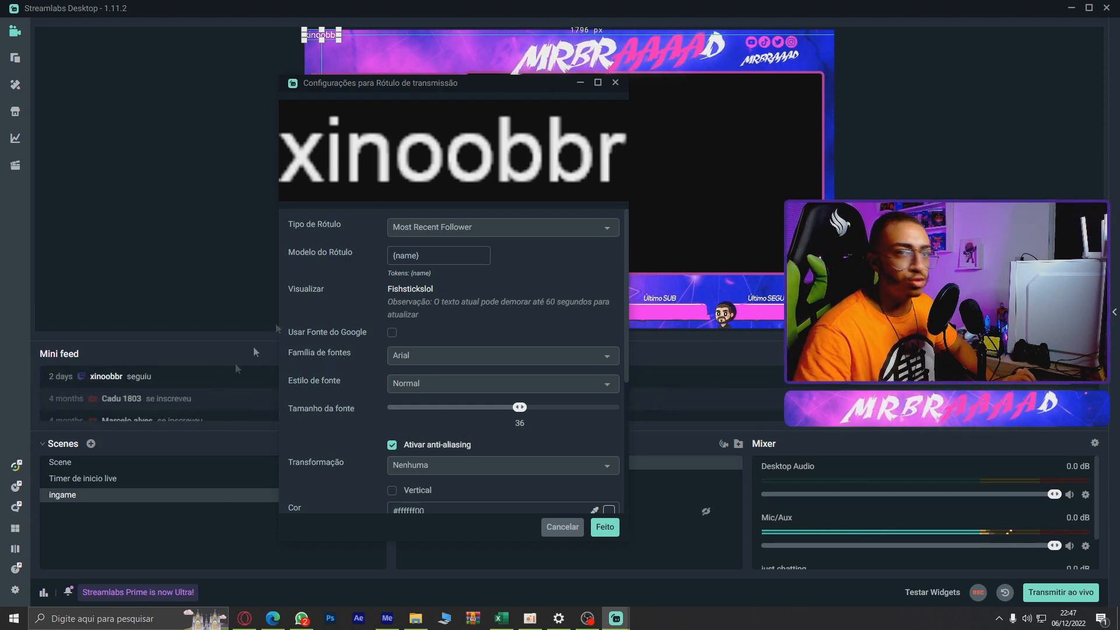
{"action": "left_click_drag", "start_coordinate": [428, 87], "coordinate": [197, 71]}
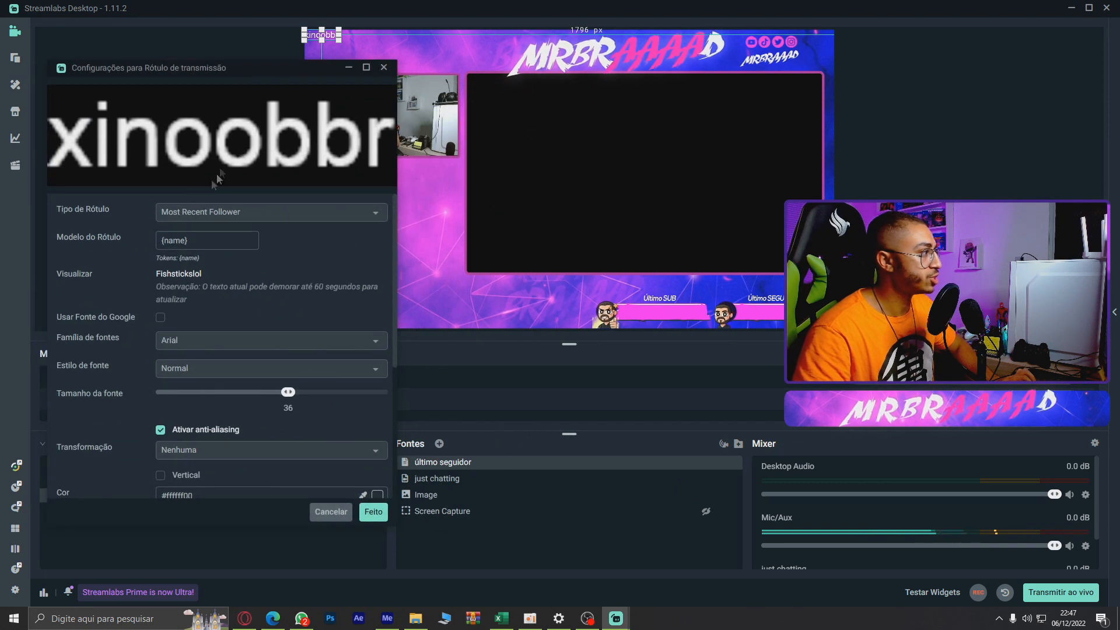
{"action": "scroll", "coordinate": [214, 287], "scroll_direction": "down", "scroll_amount": 1}
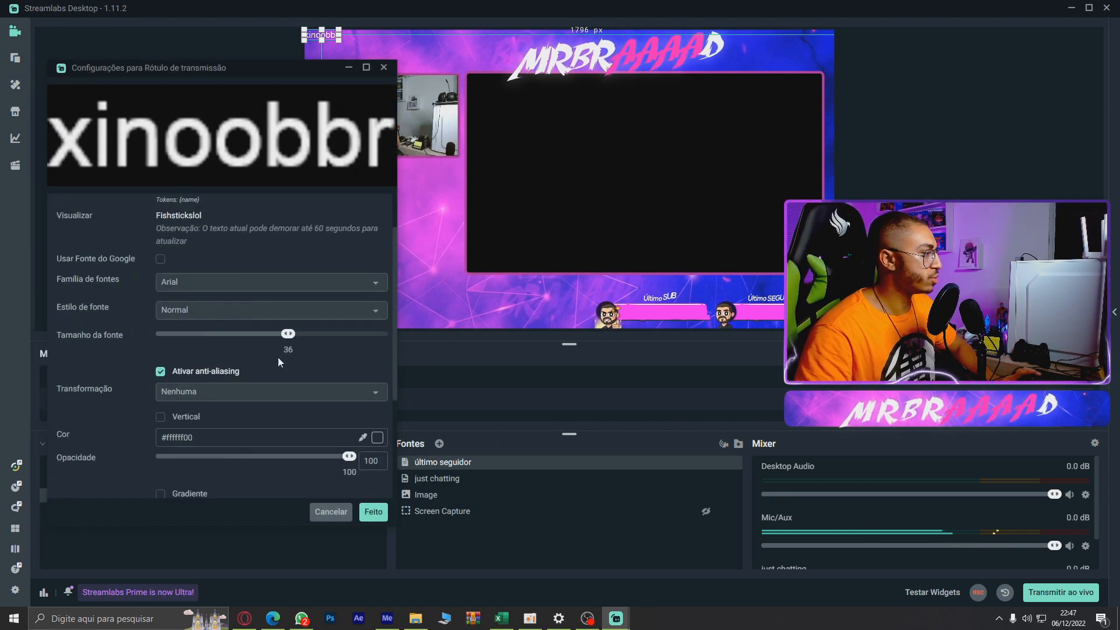
{"action": "scroll", "coordinate": [278, 362], "scroll_direction": "up", "scroll_amount": 2}
{"action": "scroll", "coordinate": [286, 402], "scroll_direction": "down", "scroll_amount": 5}
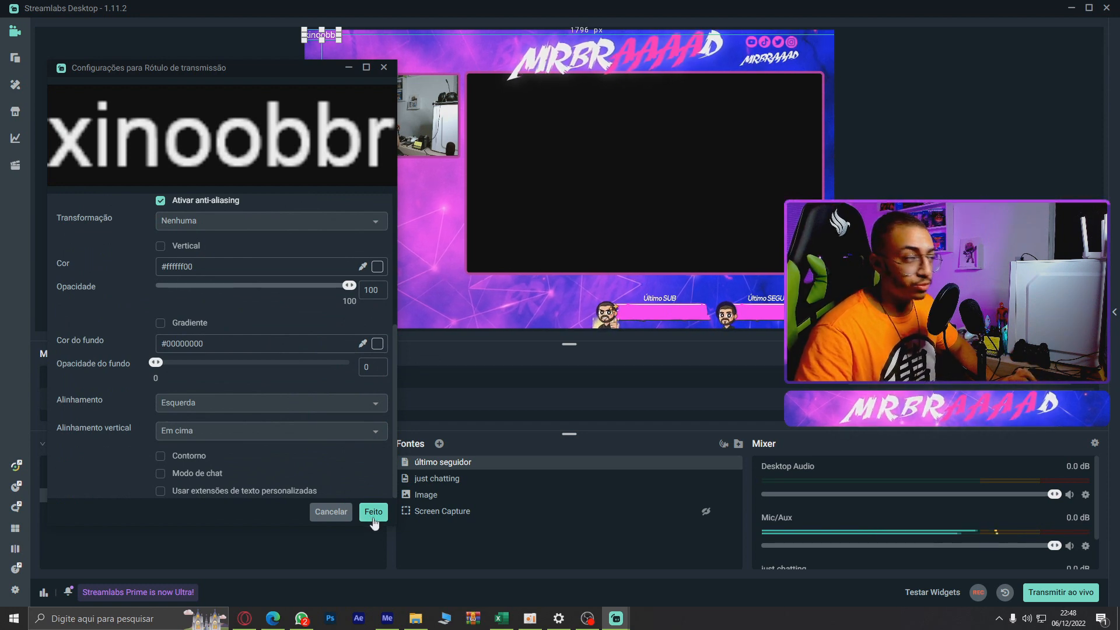
{"action": "scroll", "coordinate": [304, 367], "scroll_direction": "up", "scroll_amount": 4}
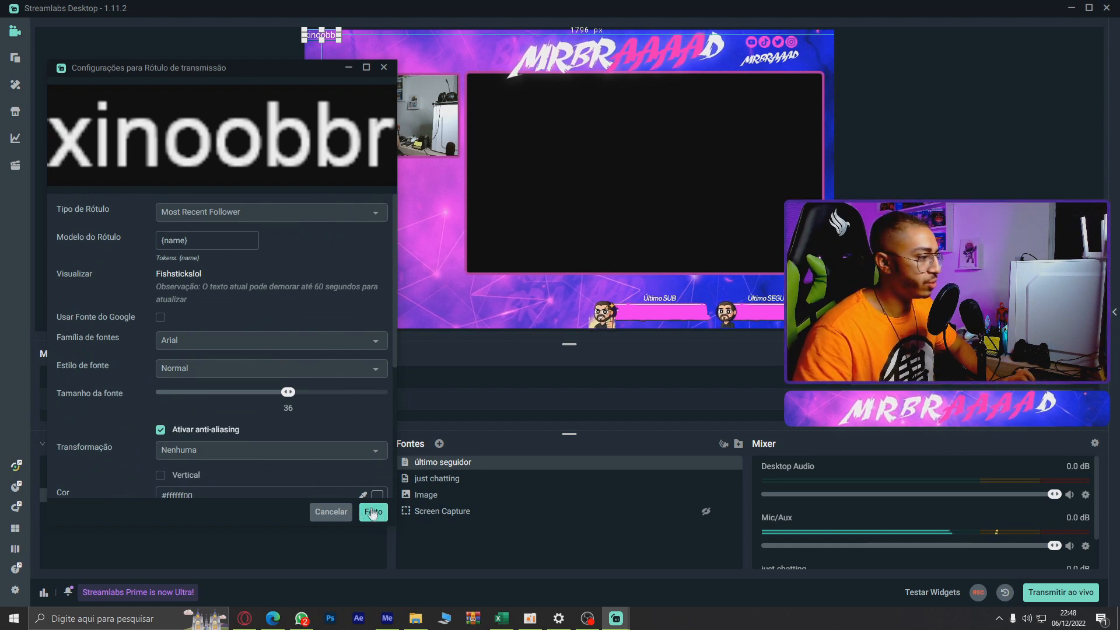
- Accept the label settings and place the follower label on the pink bar under "Último SEGUIDOR"
{"action": "left_click", "coordinate": [373, 513]}
{"action": "left_click_drag", "start_coordinate": [328, 31], "coordinate": [772, 314]}
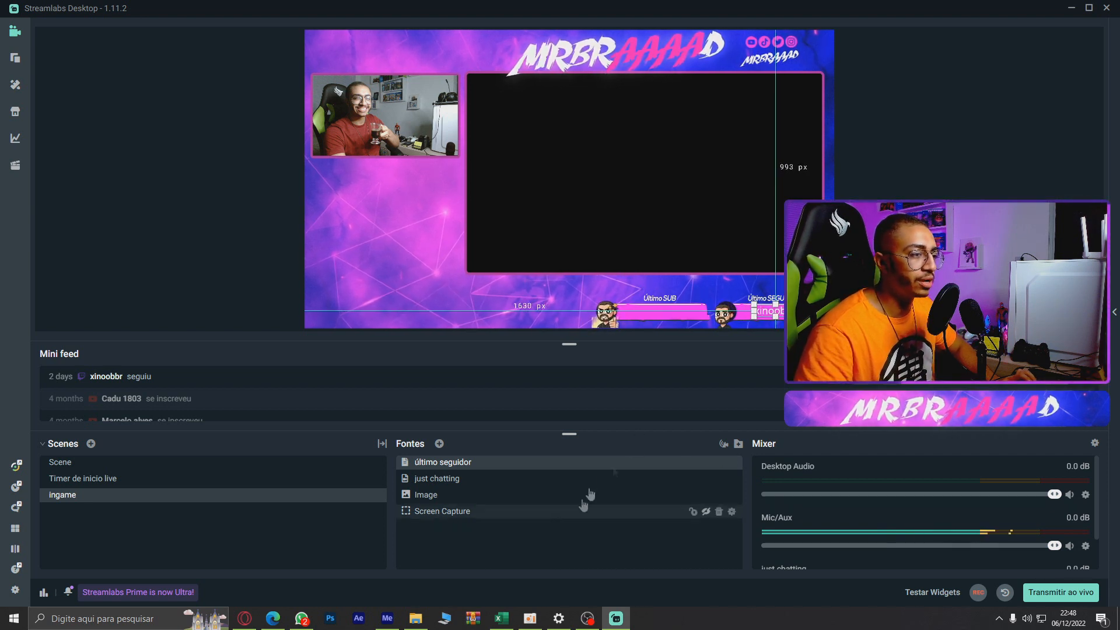
{"action": "left_click", "coordinate": [909, 280]}
{"action": "left_click", "coordinate": [810, 277]}
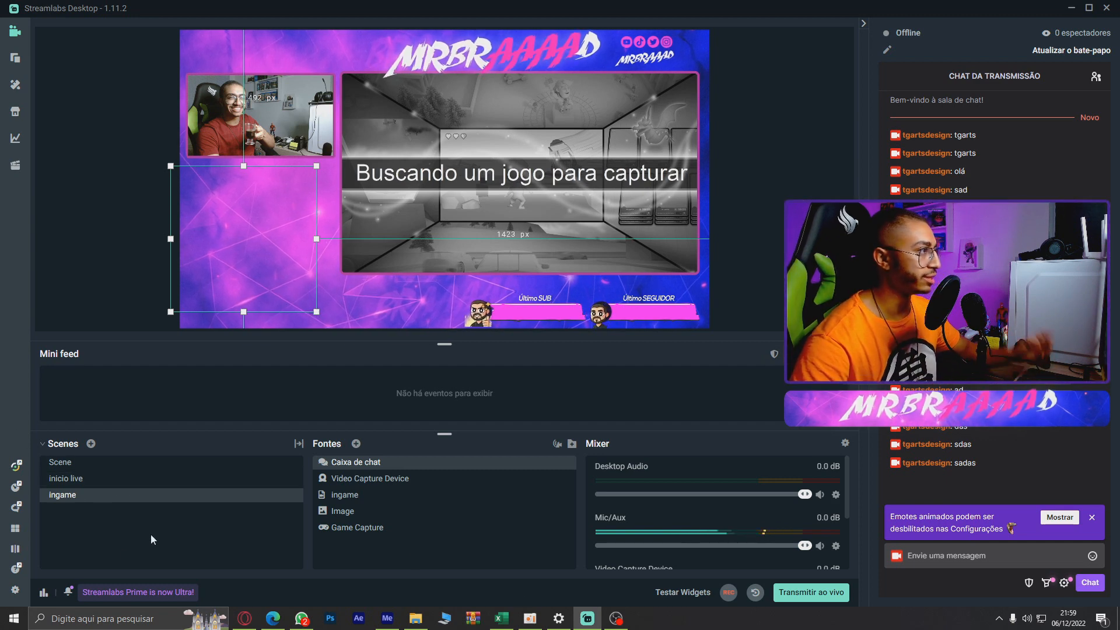
- Switch to the "inicio live" scene and save the global scene transition with the type Corte
{"action": "left_click", "coordinate": [86, 482]}
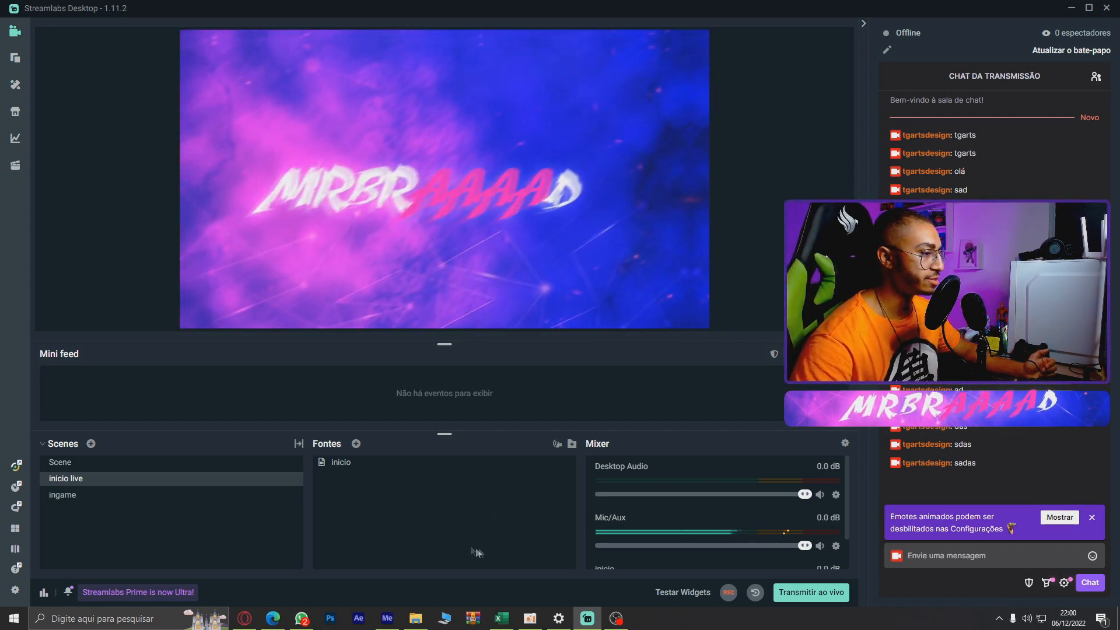
{"action": "left_click", "coordinate": [299, 449]}
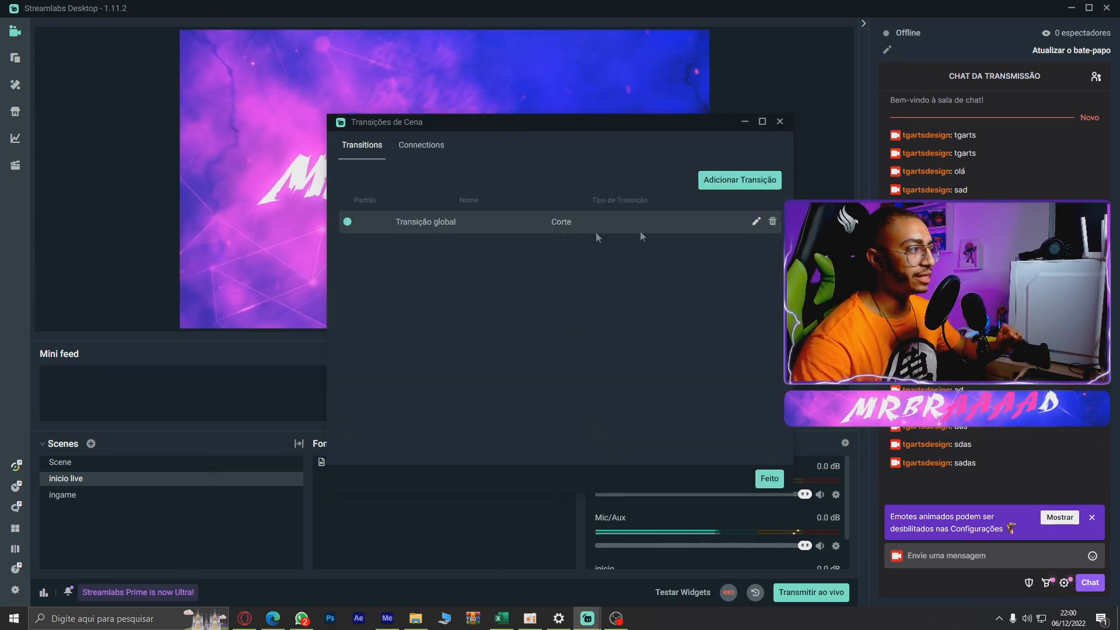
{"action": "left_click", "coordinate": [756, 221]}
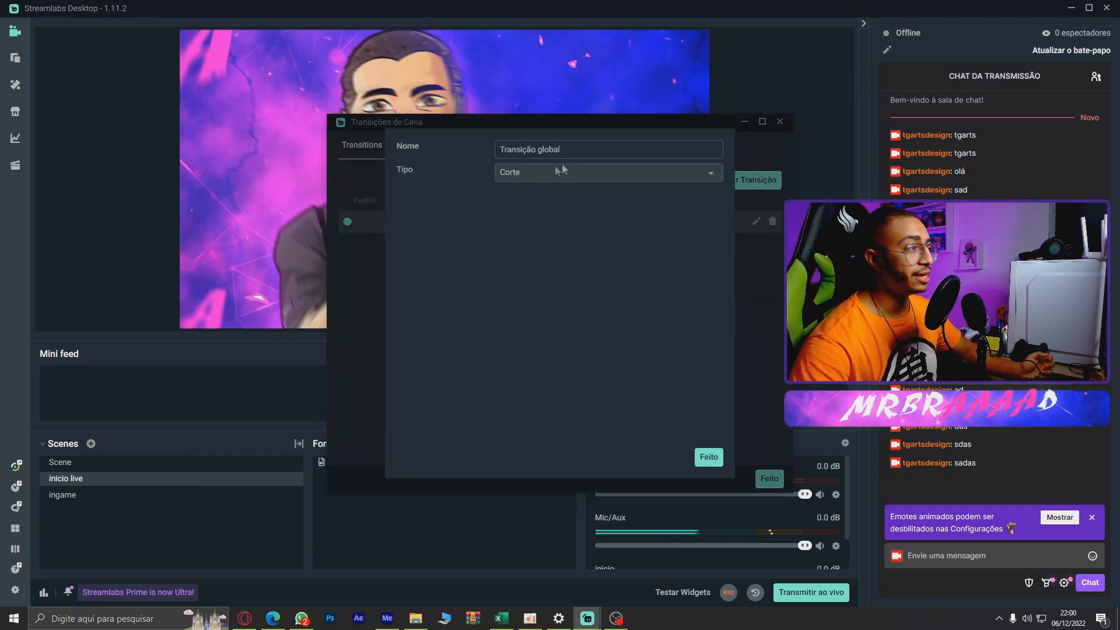
{"action": "scroll", "coordinate": [570, 291], "scroll_direction": "down", "scroll_amount": 1}
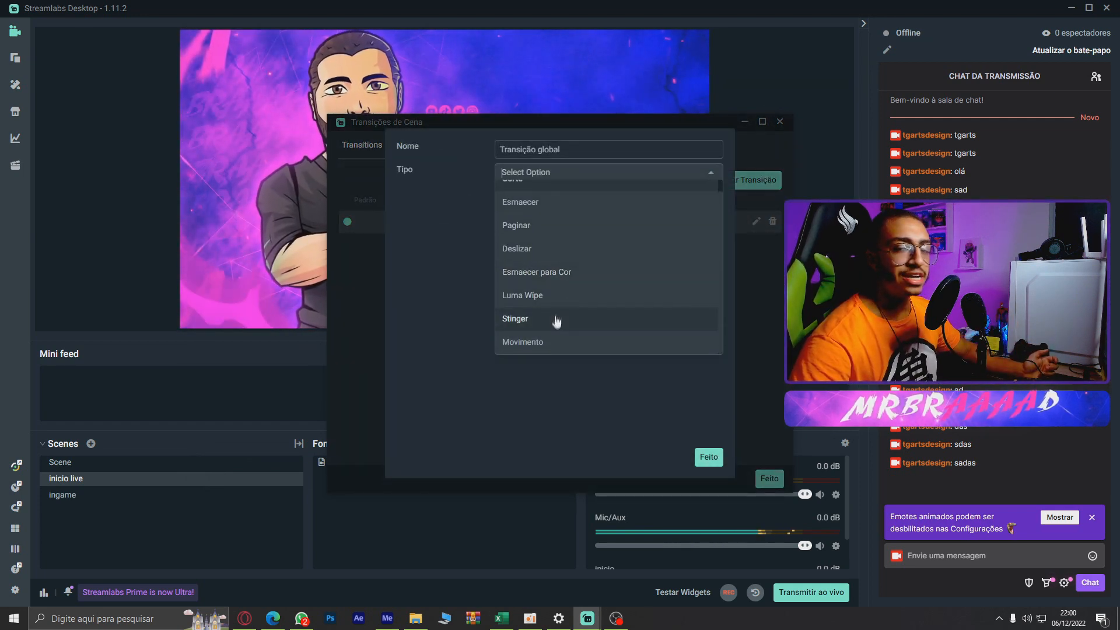
{"action": "left_click", "coordinate": [519, 191]}
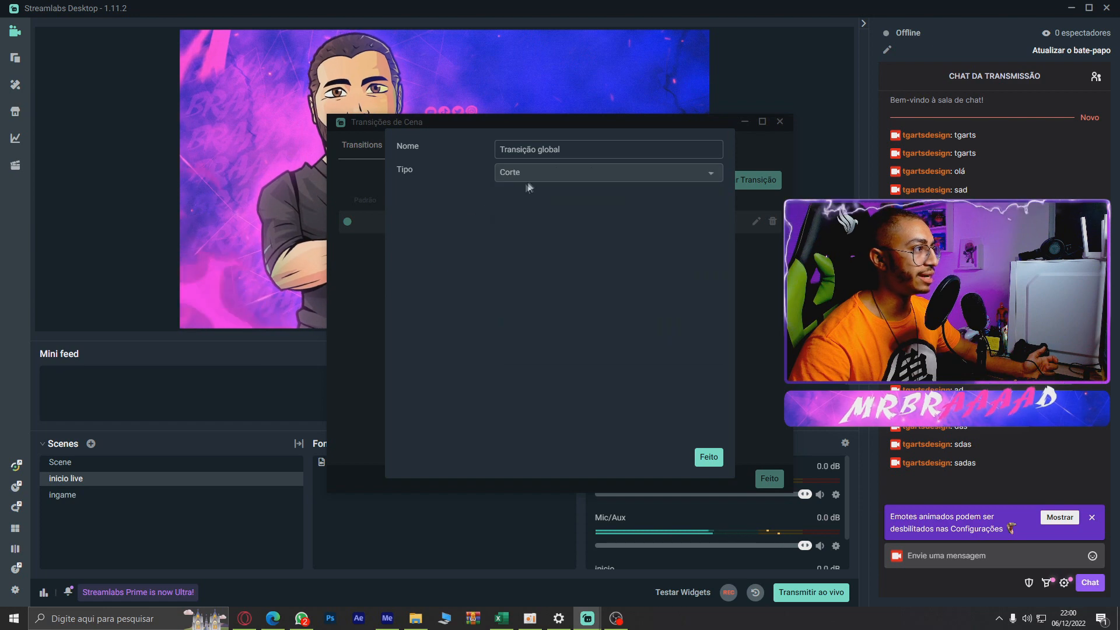
{"action": "left_click", "coordinate": [709, 457]}
- Set the global scene transition's type to Esmaecer and close the transition settings
{"action": "left_click", "coordinate": [755, 221]}
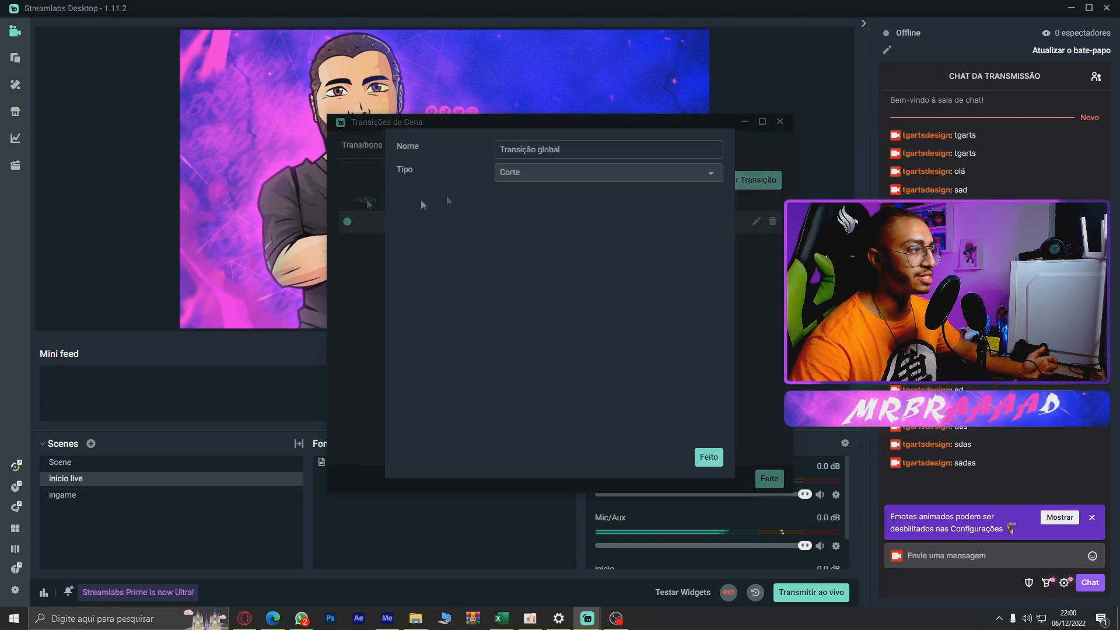
{"action": "left_click", "coordinate": [532, 175]}
{"action": "scroll", "coordinate": [534, 248], "scroll_direction": "down", "scroll_amount": 1}
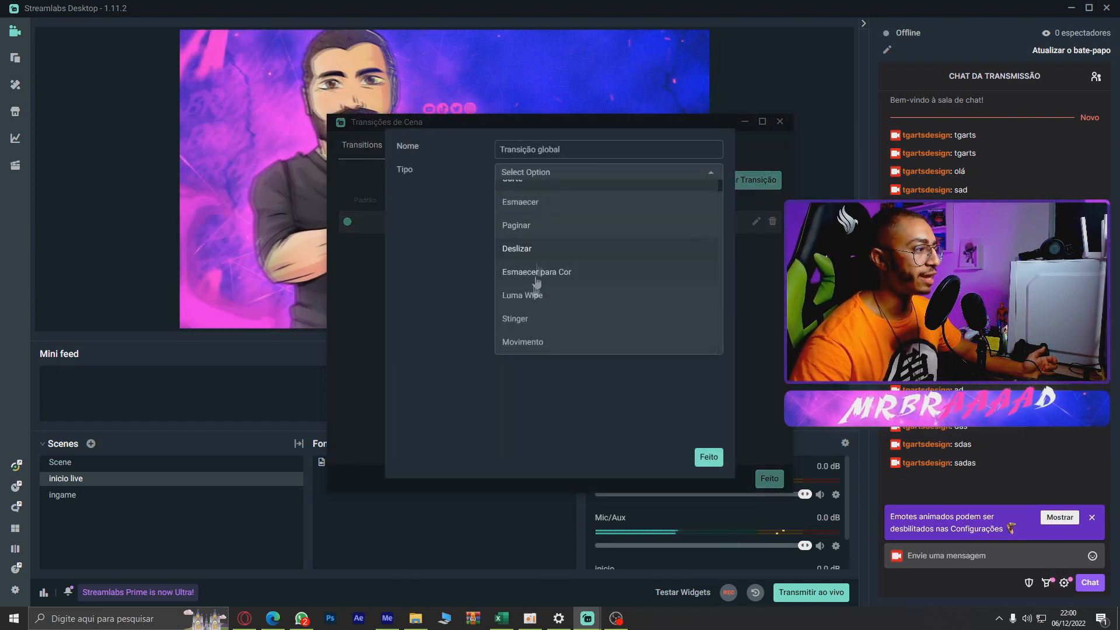
{"action": "scroll", "coordinate": [532, 198], "scroll_direction": "up", "scroll_amount": 1}
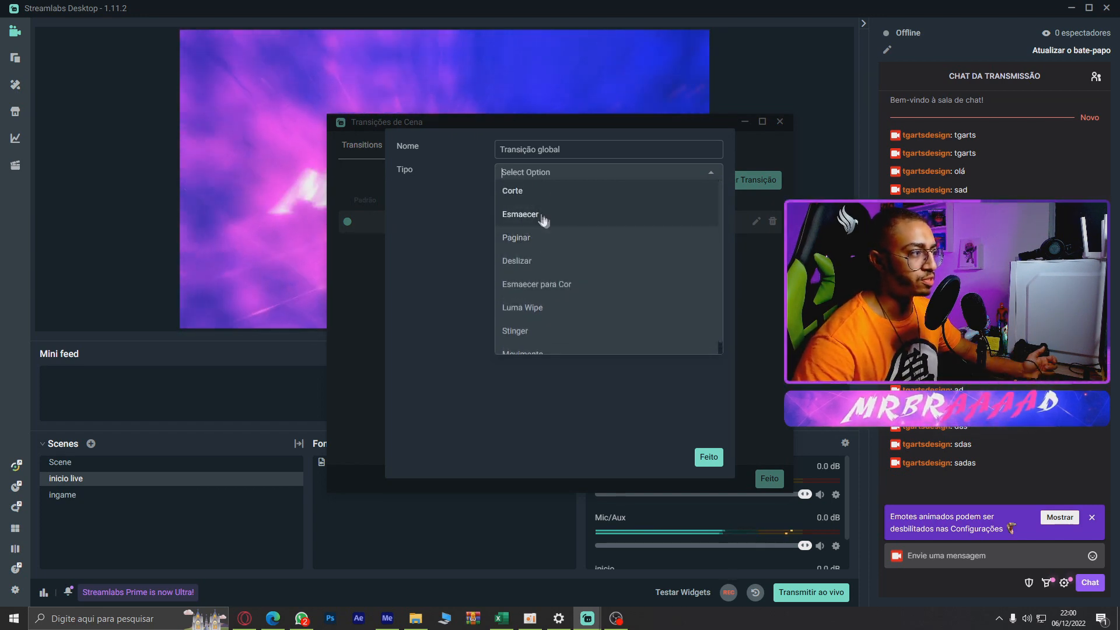
{"action": "left_click", "coordinate": [540, 216]}
{"action": "left_click", "coordinate": [708, 456]}
{"action": "left_click", "coordinate": [768, 478]}
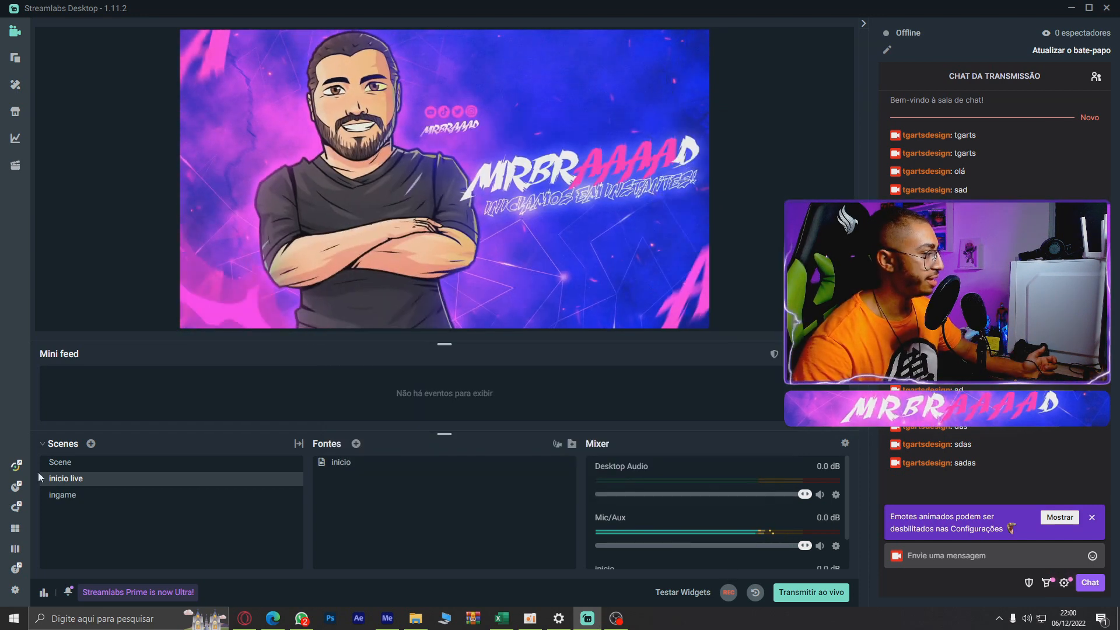
- Preview the fade transition by switching back and forth between the "ingame" and "inicio live" scenes
{"action": "left_click", "coordinate": [81, 495]}
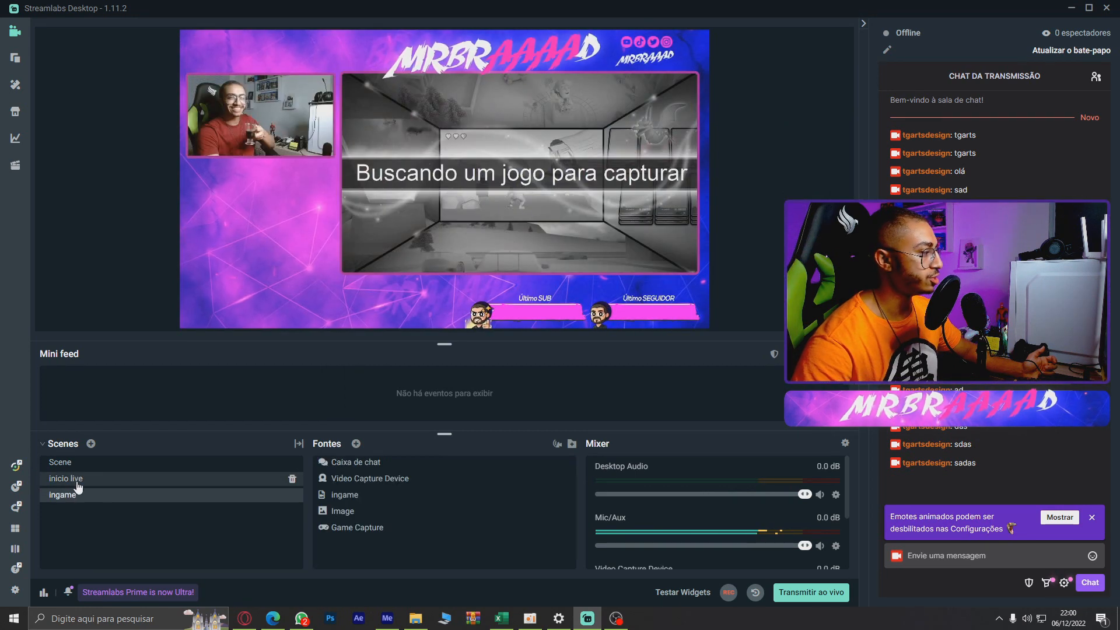
{"action": "left_click", "coordinate": [78, 486]}
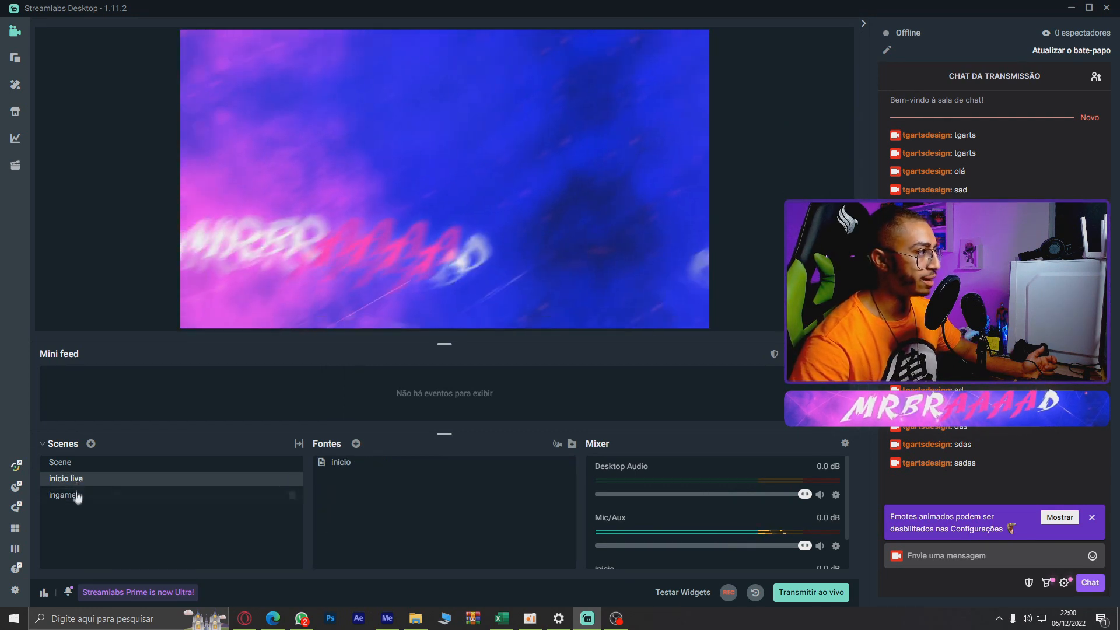
{"action": "left_click", "coordinate": [79, 496]}
{"action": "left_click", "coordinate": [76, 480]}
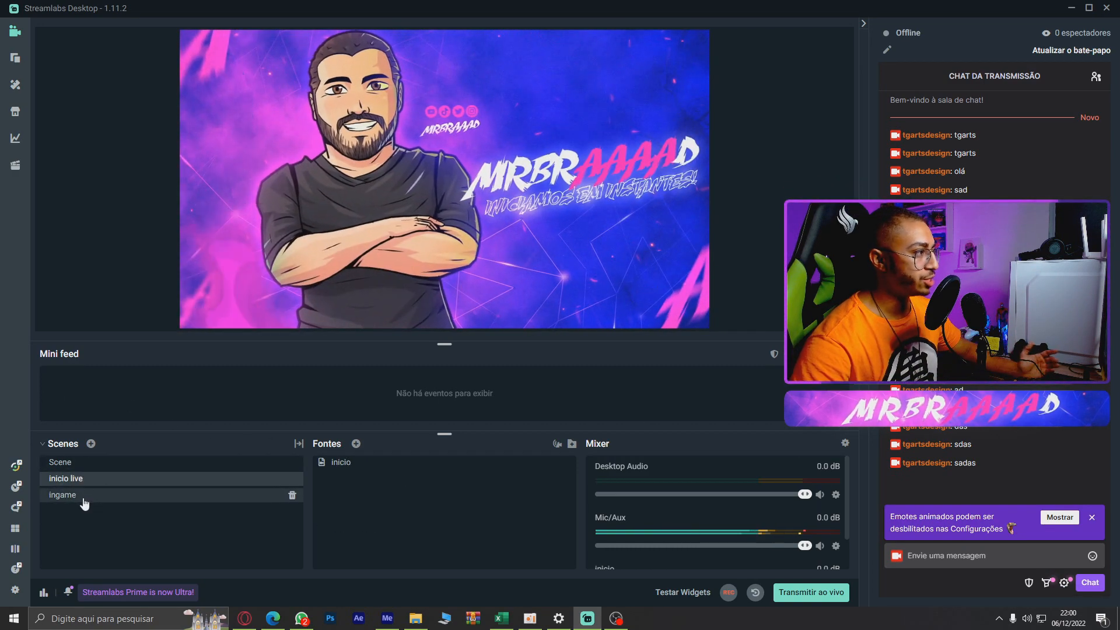
{"action": "left_click", "coordinate": [83, 497]}
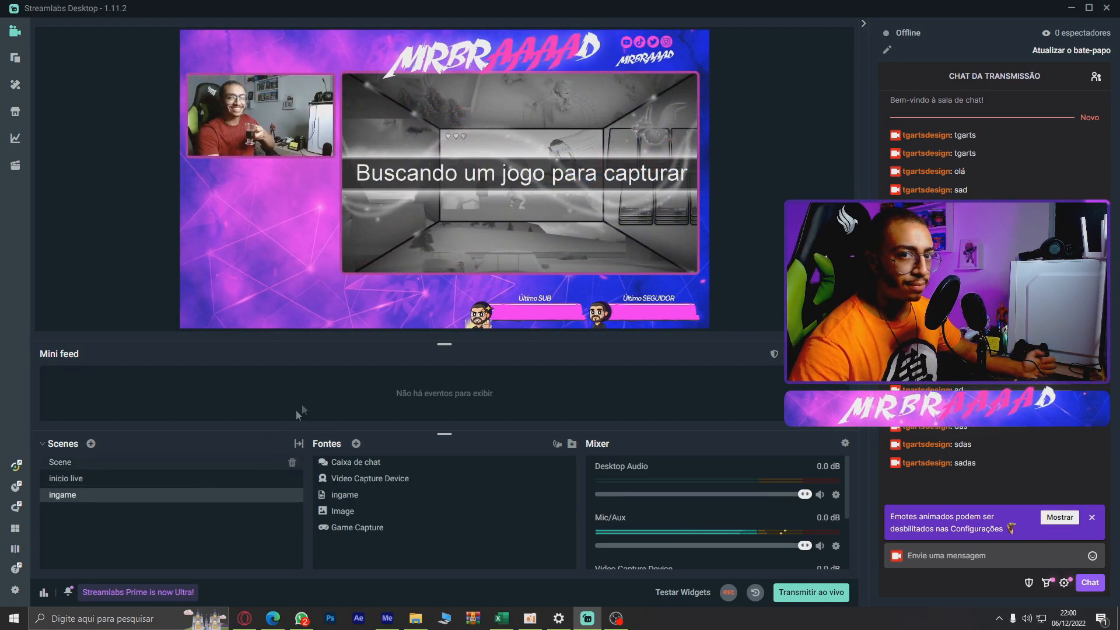
- Change the global transition to Stinger with "transição.webm" as its video file, and test it by switching to the "inicio live" scene
{"action": "left_click", "coordinate": [298, 444]}
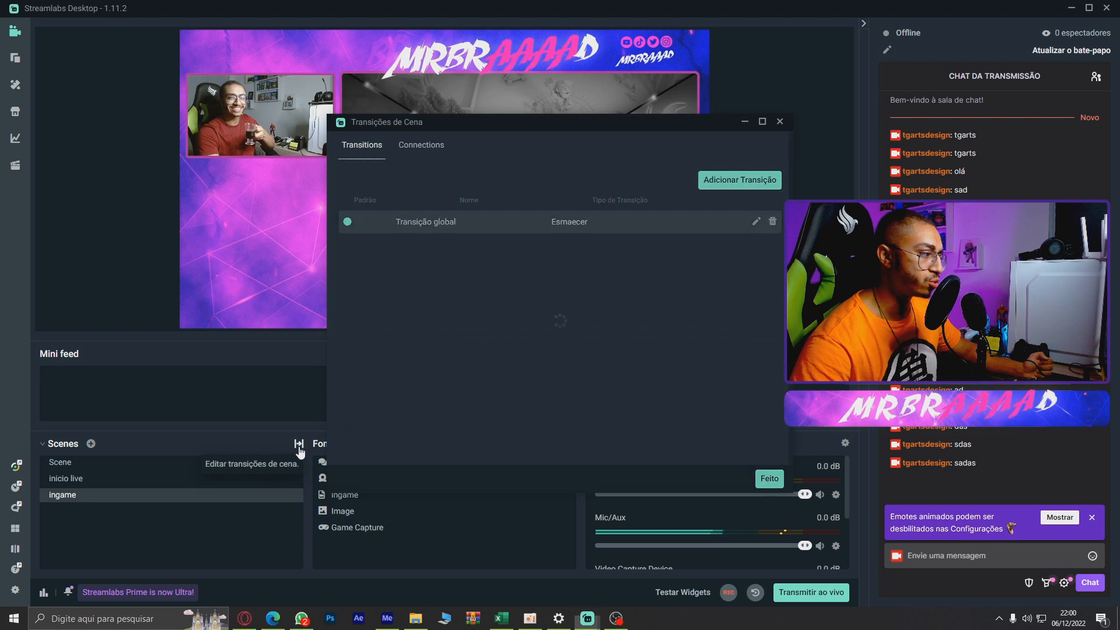
{"action": "left_click", "coordinate": [756, 221]}
{"action": "left_click", "coordinate": [549, 182]}
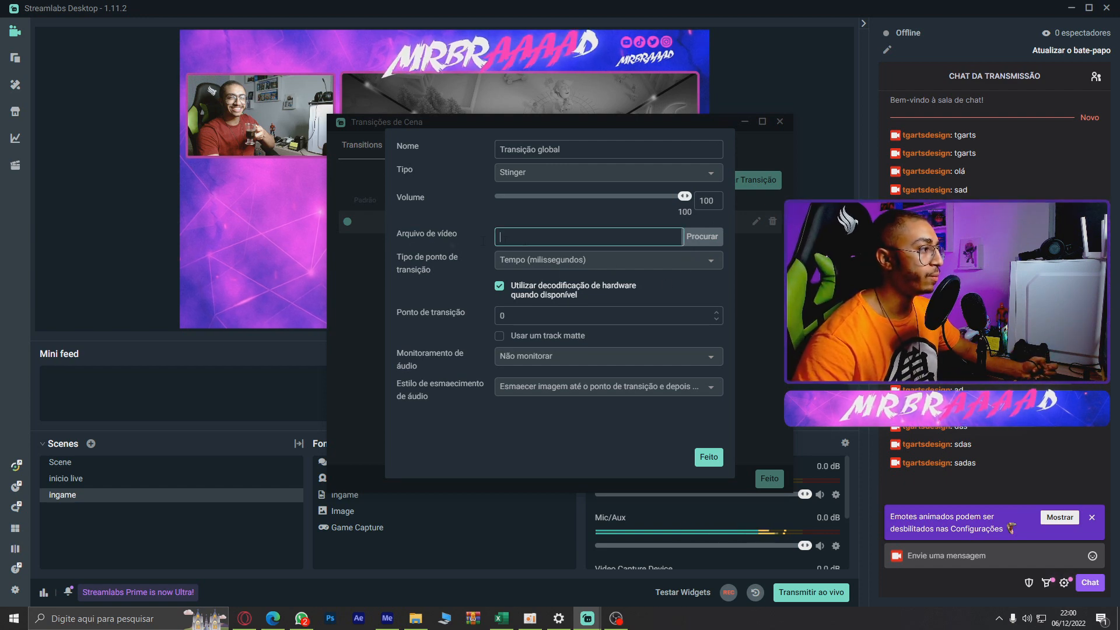
{"action": "left_click", "coordinate": [701, 237]}
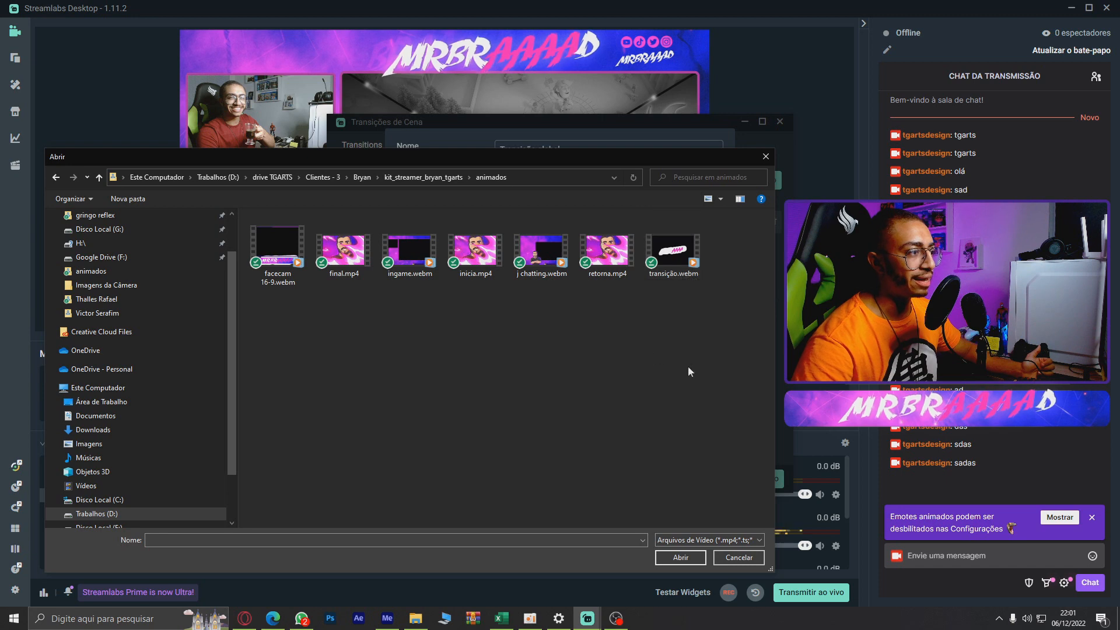
{"action": "double_click", "coordinate": [676, 257]}
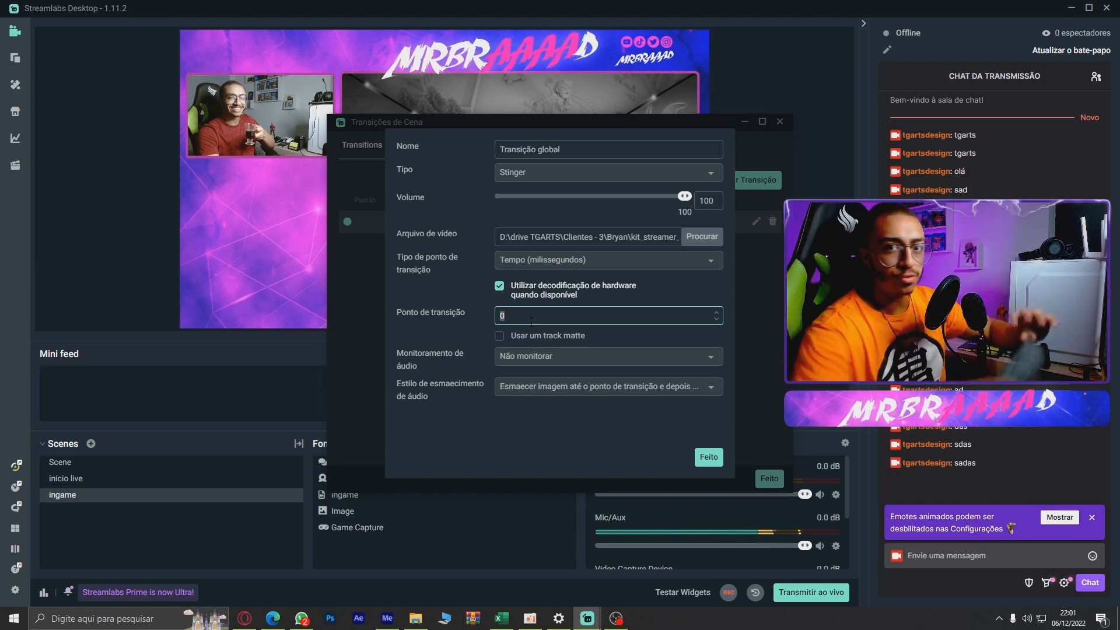
{"action": "left_click", "coordinate": [709, 457]}
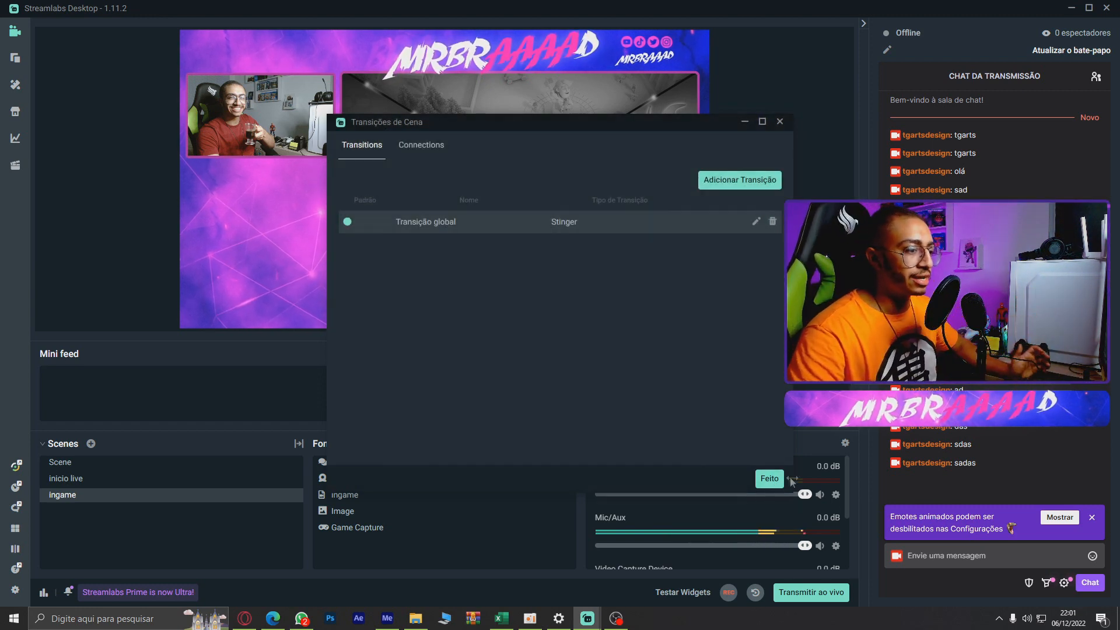
{"action": "left_click", "coordinate": [769, 484]}
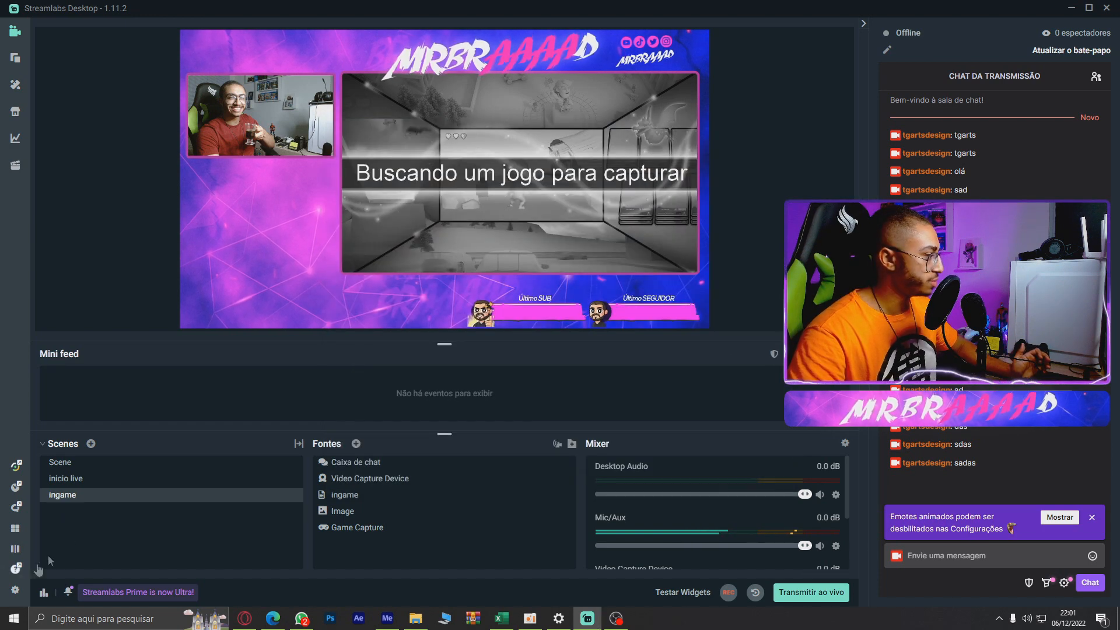
{"action": "left_click", "coordinate": [77, 479]}
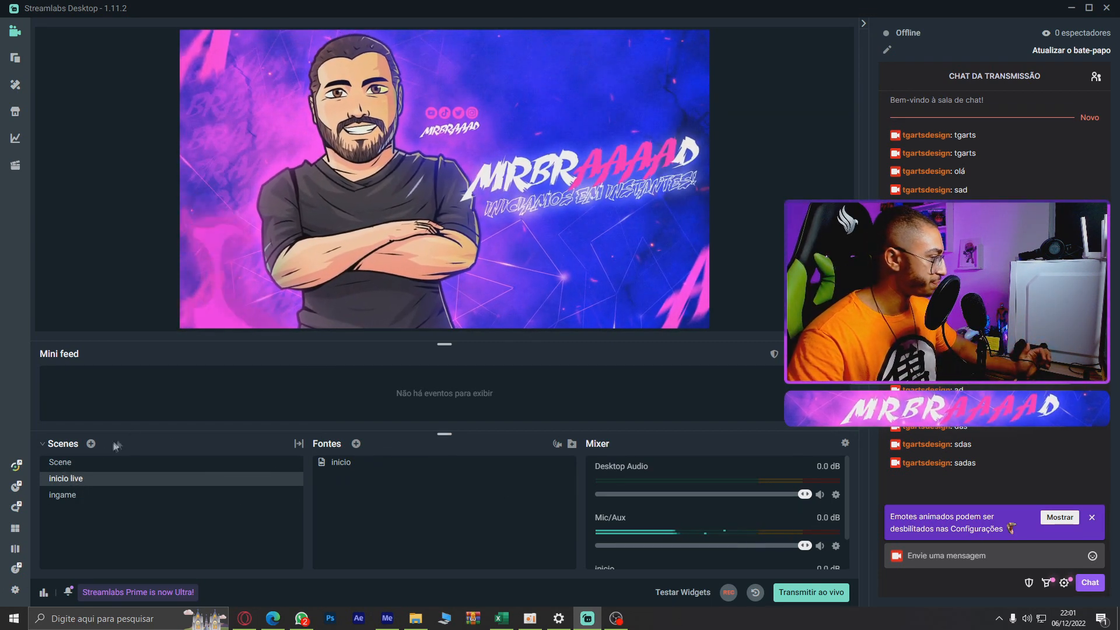
- Create a new scene with the suggested name "Nova Cena" and switch back to the "ingame" scene
{"action": "left_click", "coordinate": [91, 443]}
{"action": "left_click", "coordinate": [649, 362]}
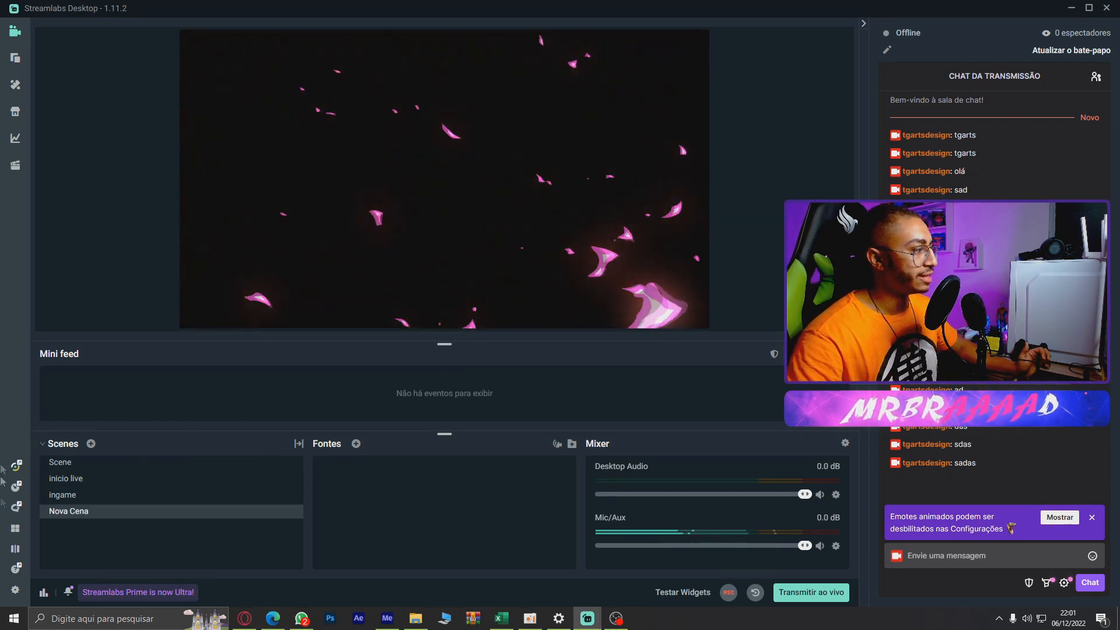
{"action": "left_click", "coordinate": [80, 500]}
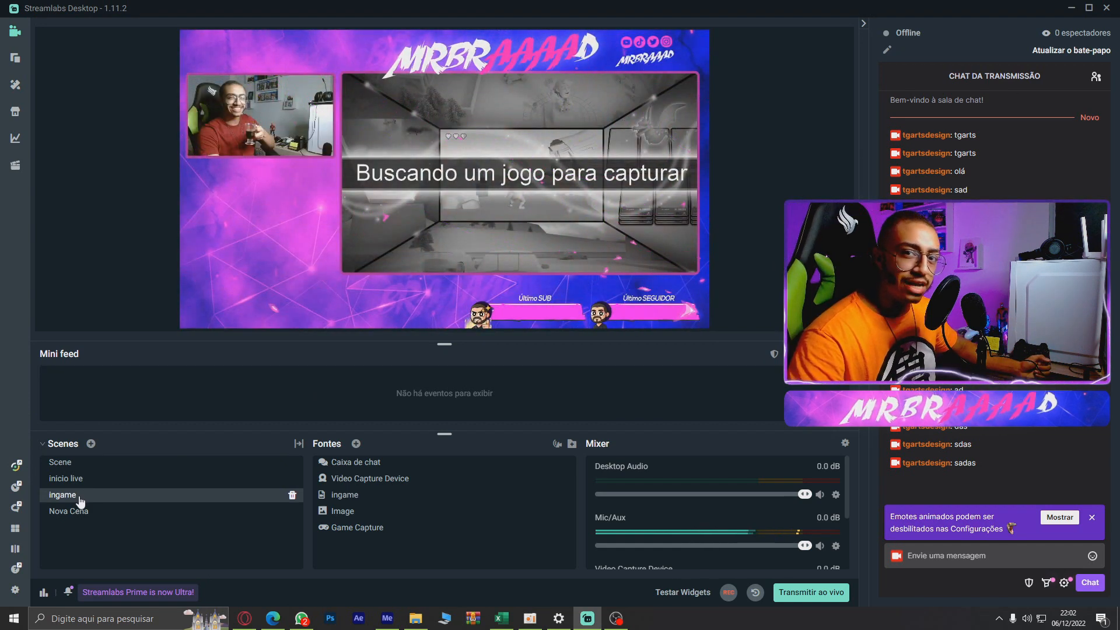
- Set the global Stinger's transition point to 1500 milliseconds and test it by switching to the "inicio live" scene
{"action": "left_click", "coordinate": [298, 443]}
{"action": "left_click", "coordinate": [756, 221]}
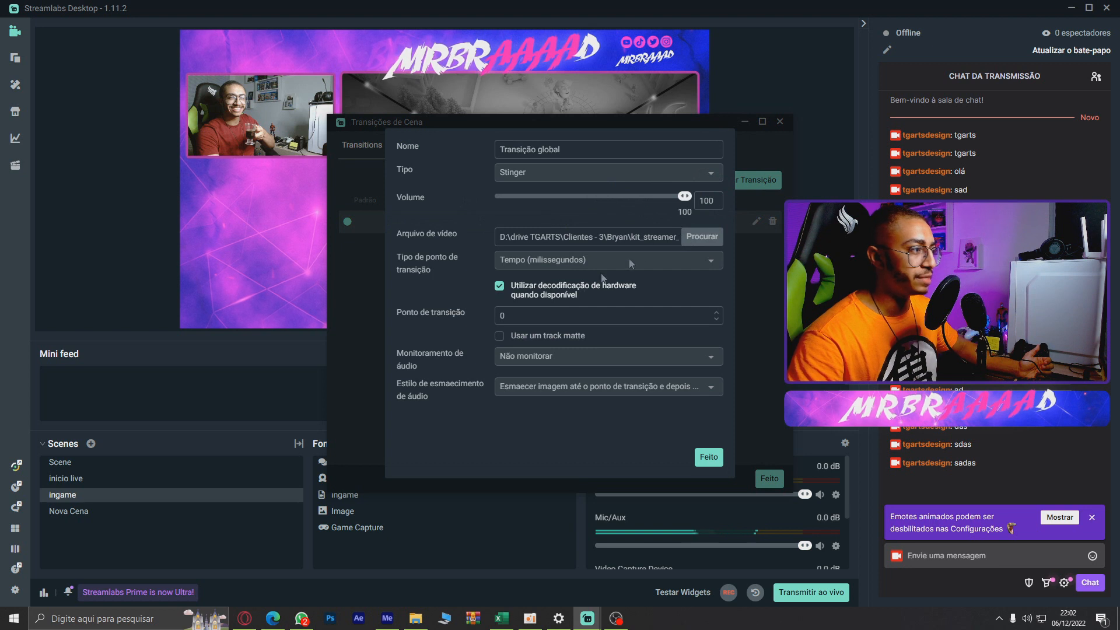
{"action": "left_click", "coordinate": [523, 314]}
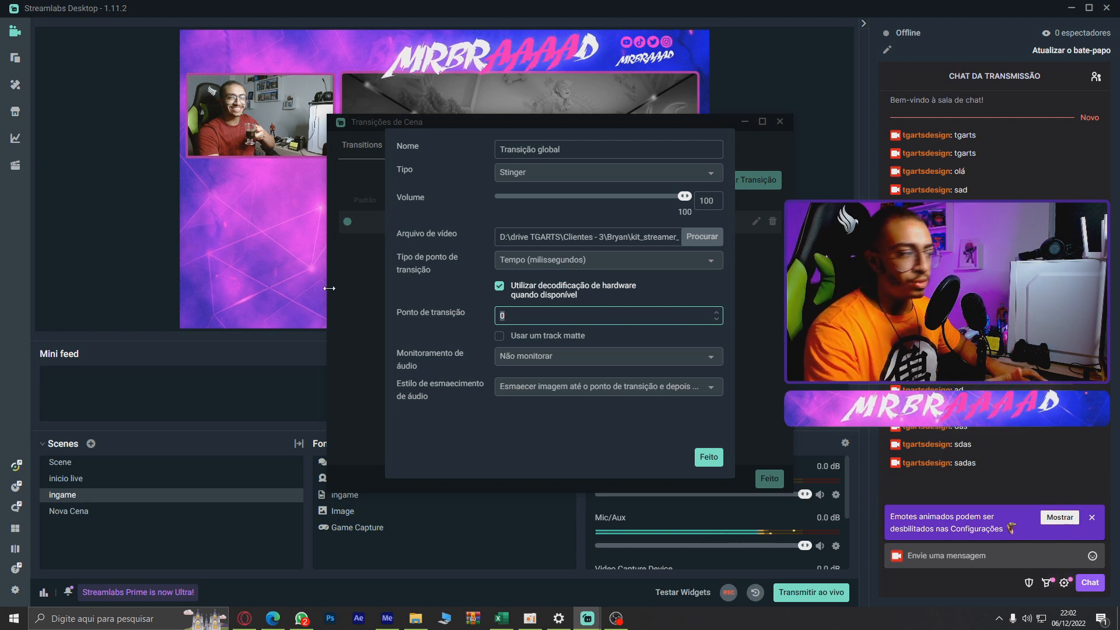
{"action": "type", "text": "11000"}
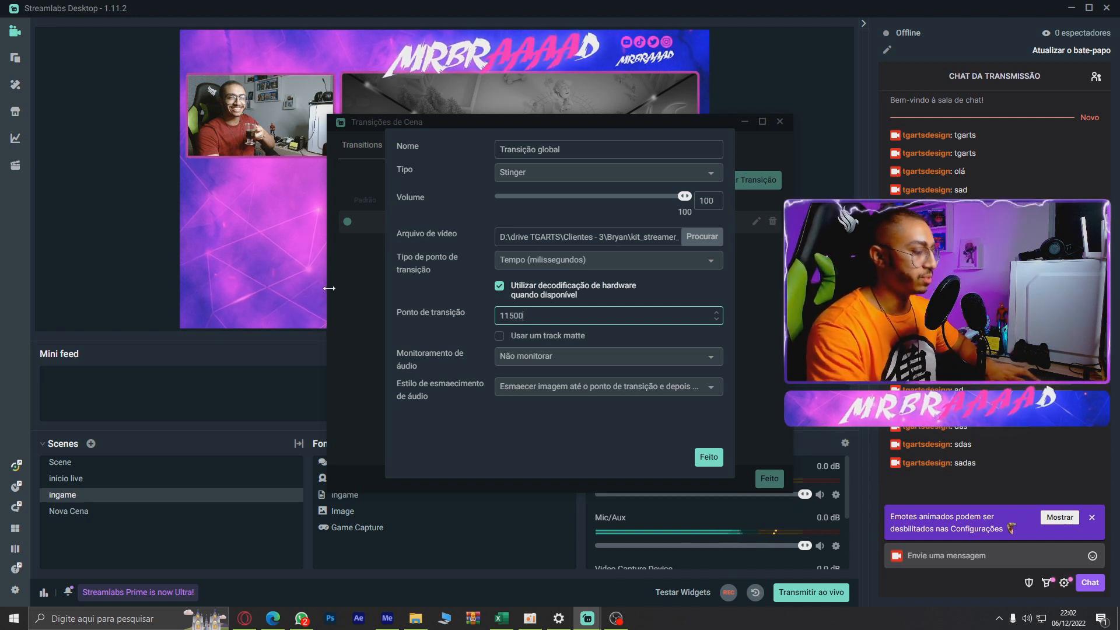
{"action": "key", "text": "ctrl+a"}
{"action": "type", "text": "1"}
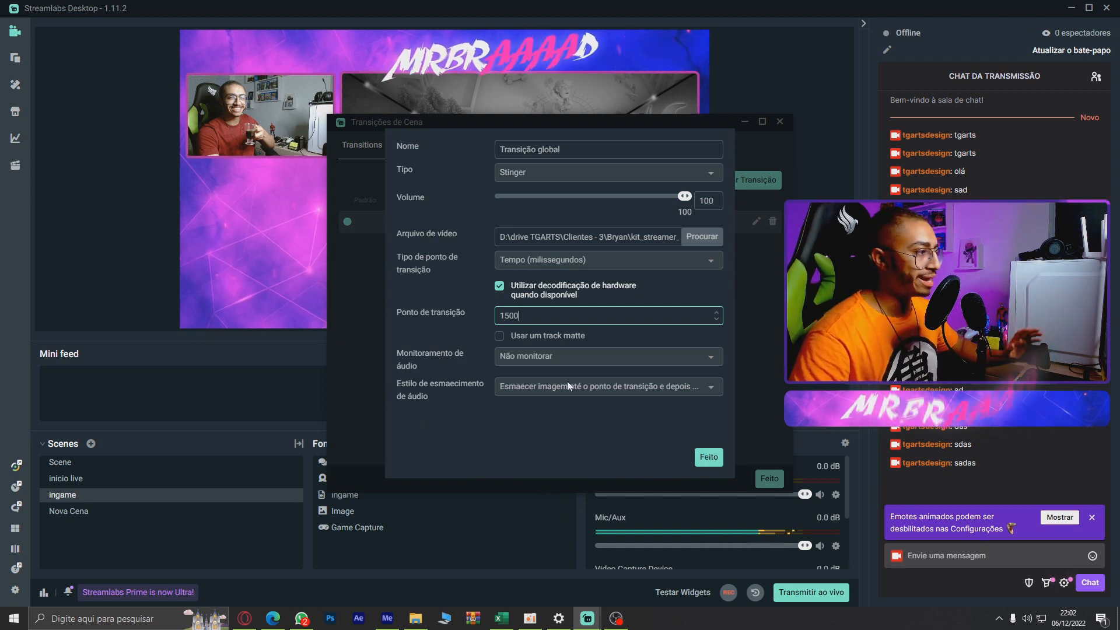
{"action": "left_click", "coordinate": [707, 458]}
{"action": "left_click", "coordinate": [769, 479]}
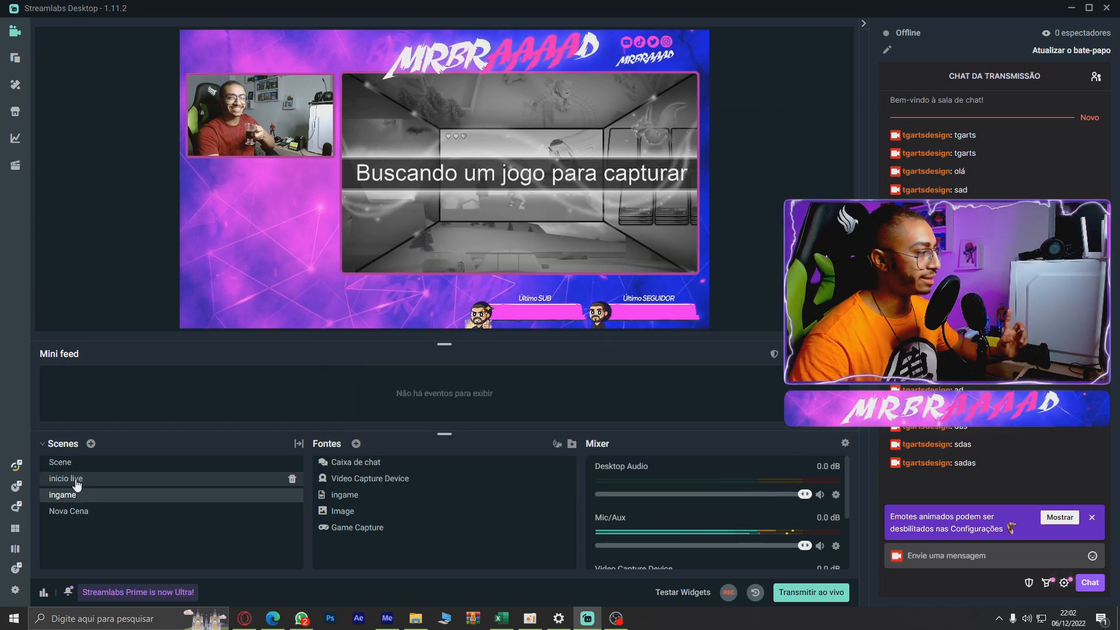
{"action": "left_click", "coordinate": [65, 478]}
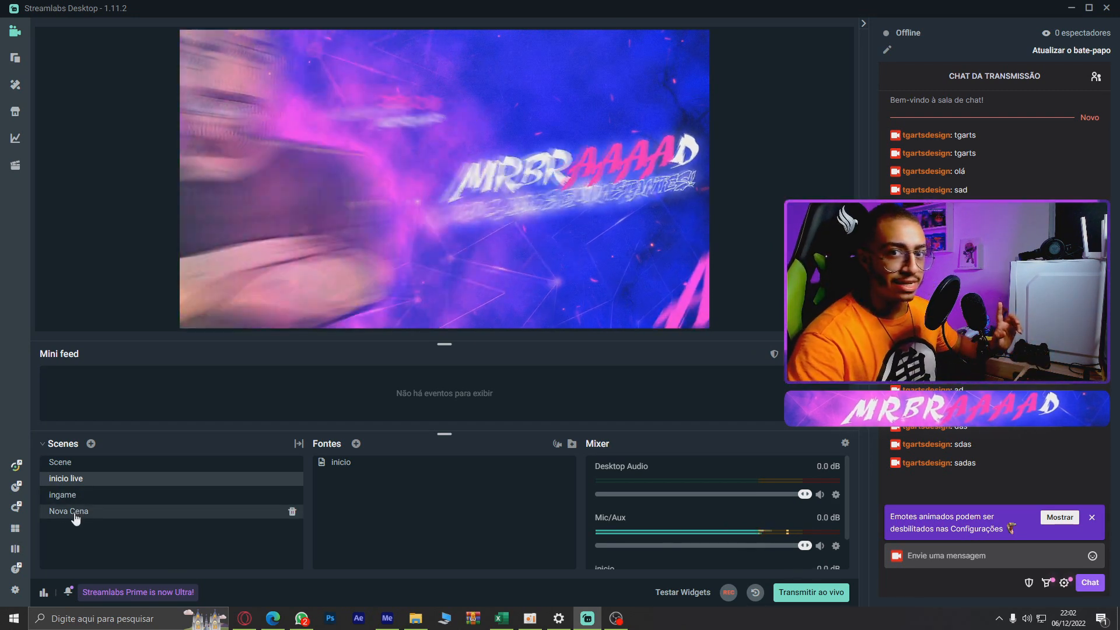
- Switch to the "Nova Cena" scene and rename it "principal"
{"action": "left_click", "coordinate": [75, 516]}
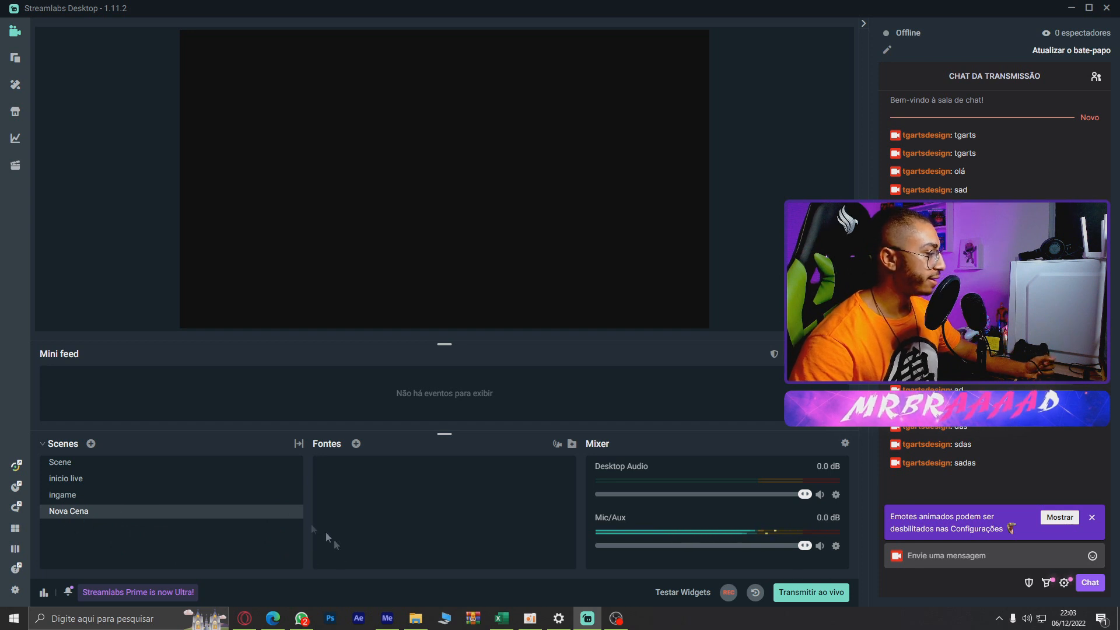
{"action": "right_click", "coordinate": [68, 515]}
{"action": "left_click", "coordinate": [110, 538]}
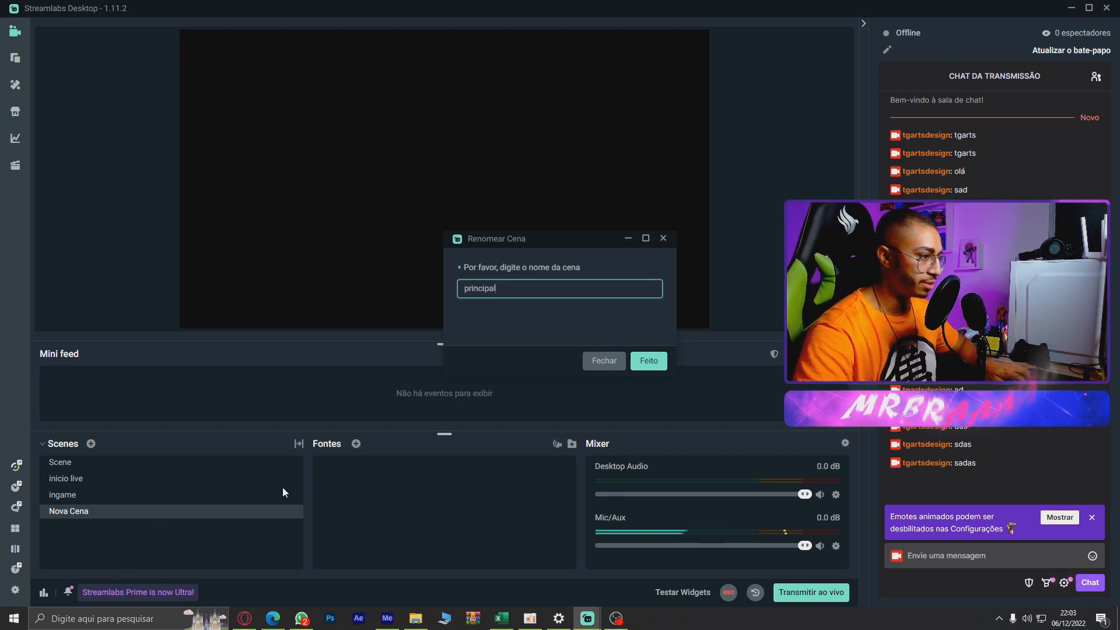
{"action": "key", "text": "Return"}
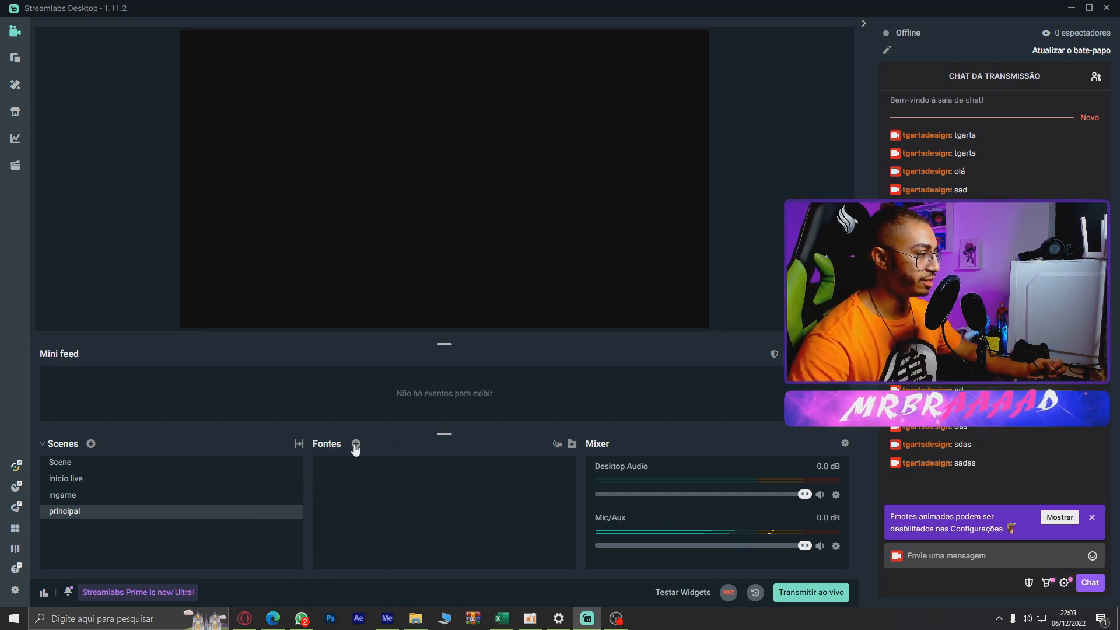
- Add a new Media File source named "facecam" to the "principal" scene
{"action": "left_click", "coordinate": [356, 443]}
{"action": "scroll", "coordinate": [502, 342], "scroll_direction": "down", "scroll_amount": 1}
{"action": "scroll", "coordinate": [387, 306], "scroll_direction": "up", "scroll_amount": 1}
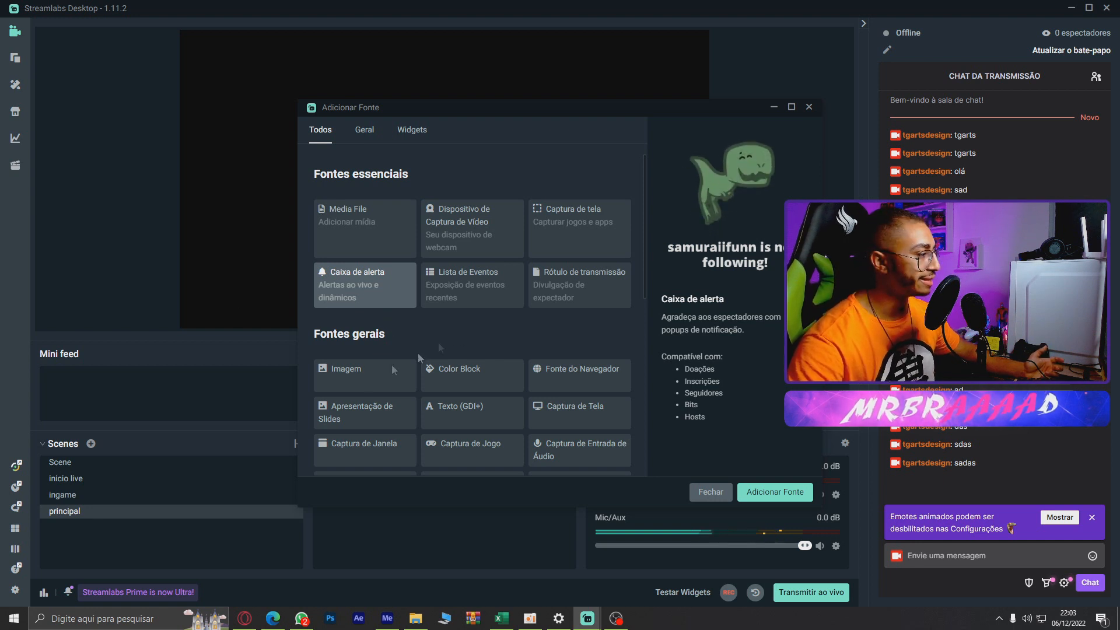
{"action": "left_click", "coordinate": [368, 233]}
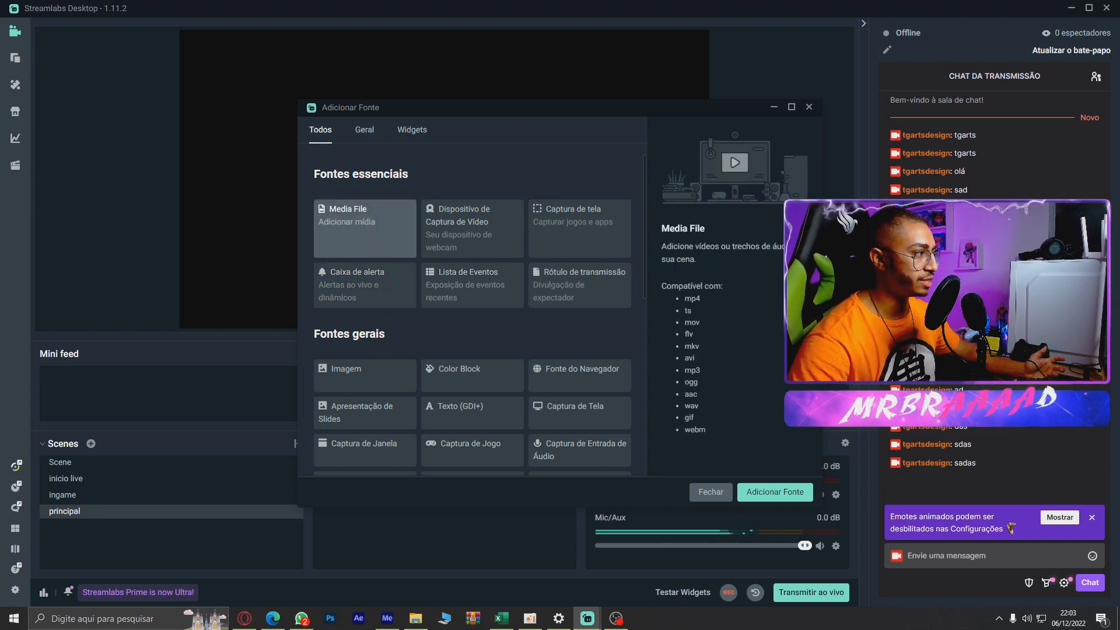
{"action": "left_click", "coordinate": [789, 493]}
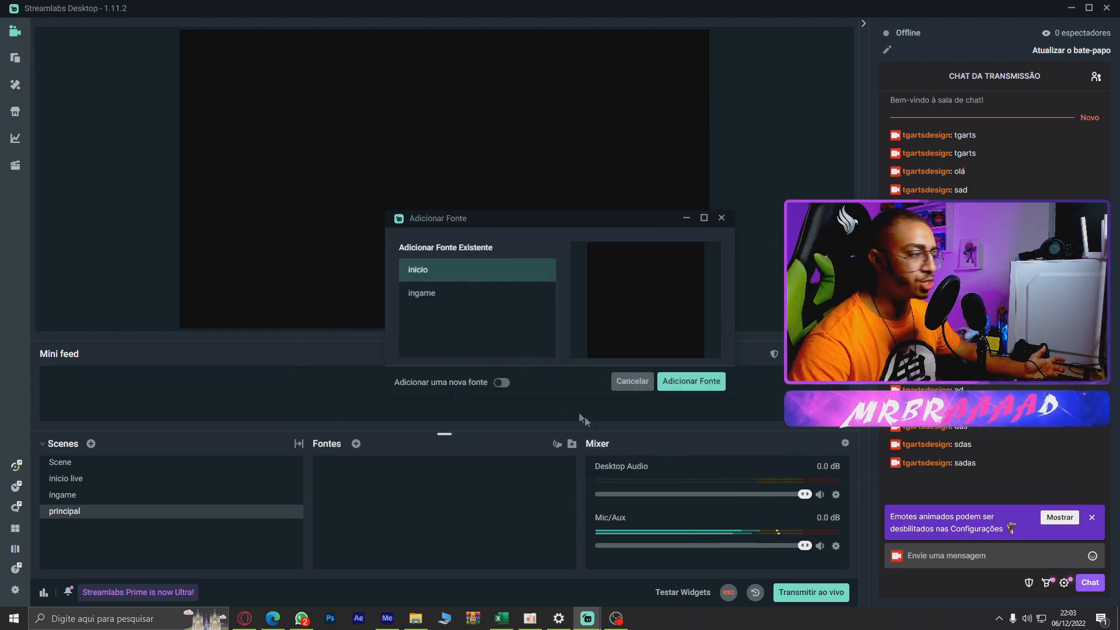
{"action": "left_click", "coordinate": [501, 384]}
{"action": "key", "text": "ctrl+a"}
{"action": "key", "text": "BackSpace"}
{"action": "type", "text": "facecam"}
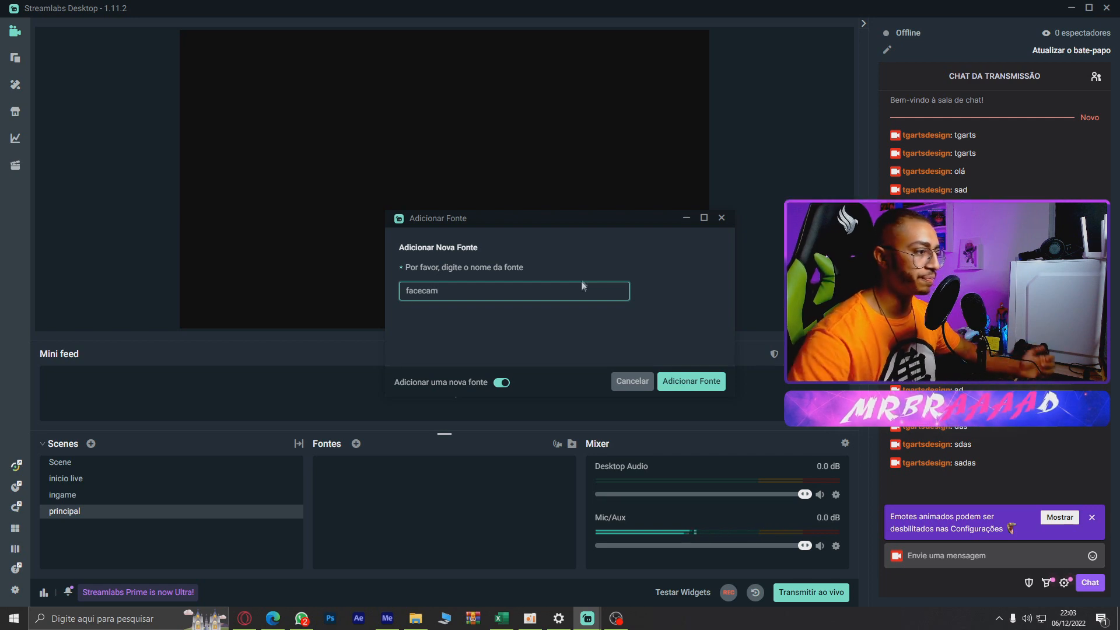
{"action": "left_click", "coordinate": [680, 384]}
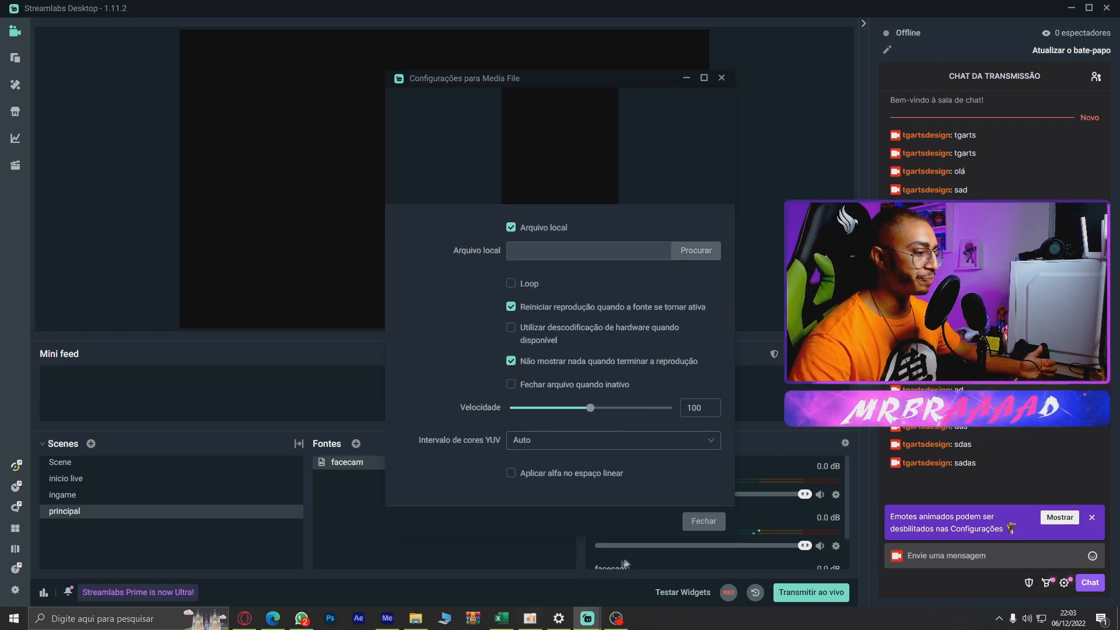
- Load "facecam 16-9.webm" as the facecam source's local file and enable Loop
{"action": "left_click", "coordinate": [688, 257]}
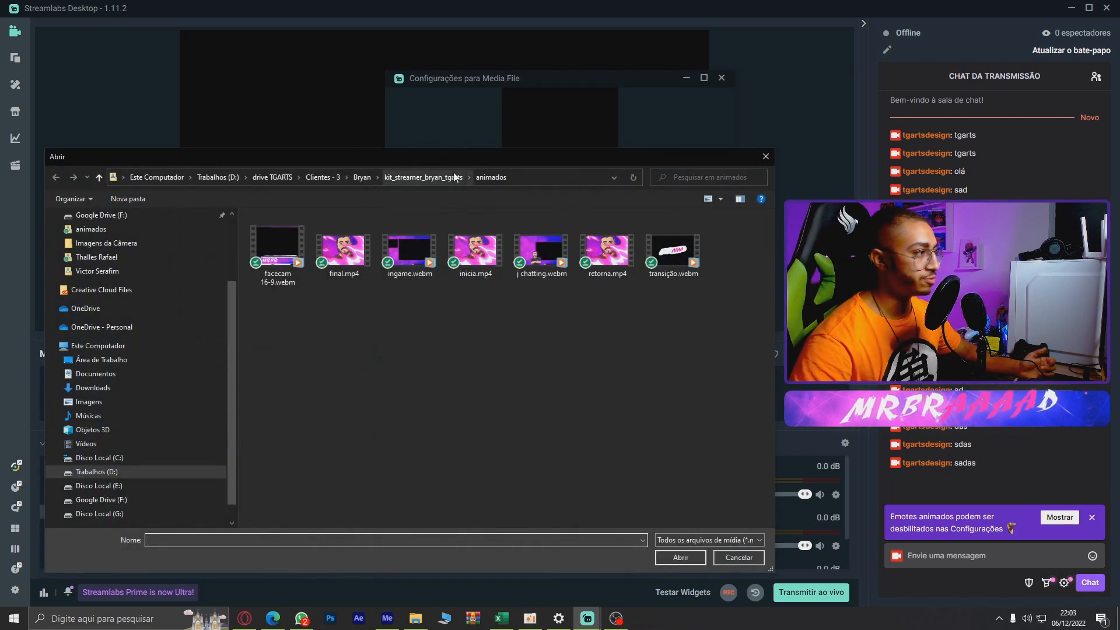
{"action": "double_click", "coordinate": [255, 264]}
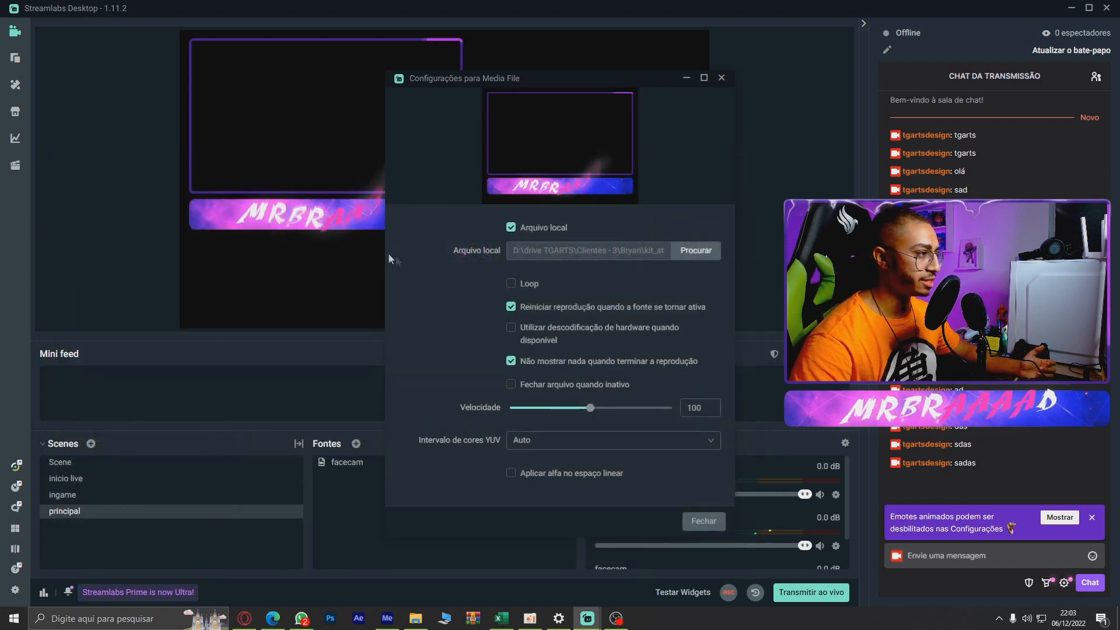
{"action": "left_click", "coordinate": [510, 284]}
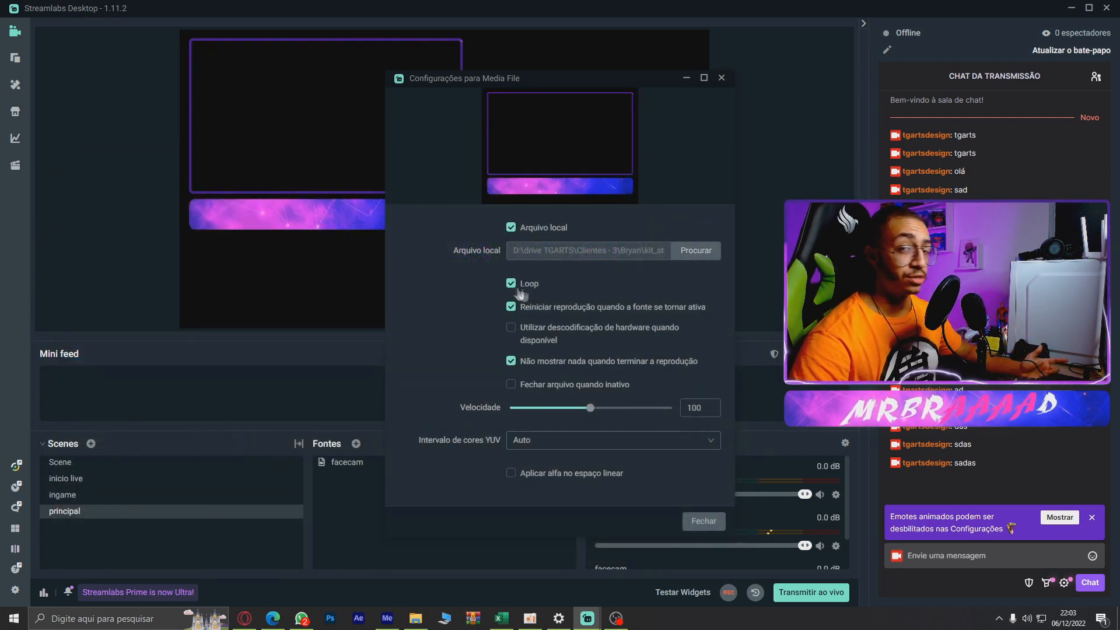
{"action": "left_click", "coordinate": [704, 521]}
- Shrink the facecam overlay and place it about 282 px from the canvas's upper edge and 1063 px from its right edge
{"action": "left_click", "coordinate": [461, 213]}
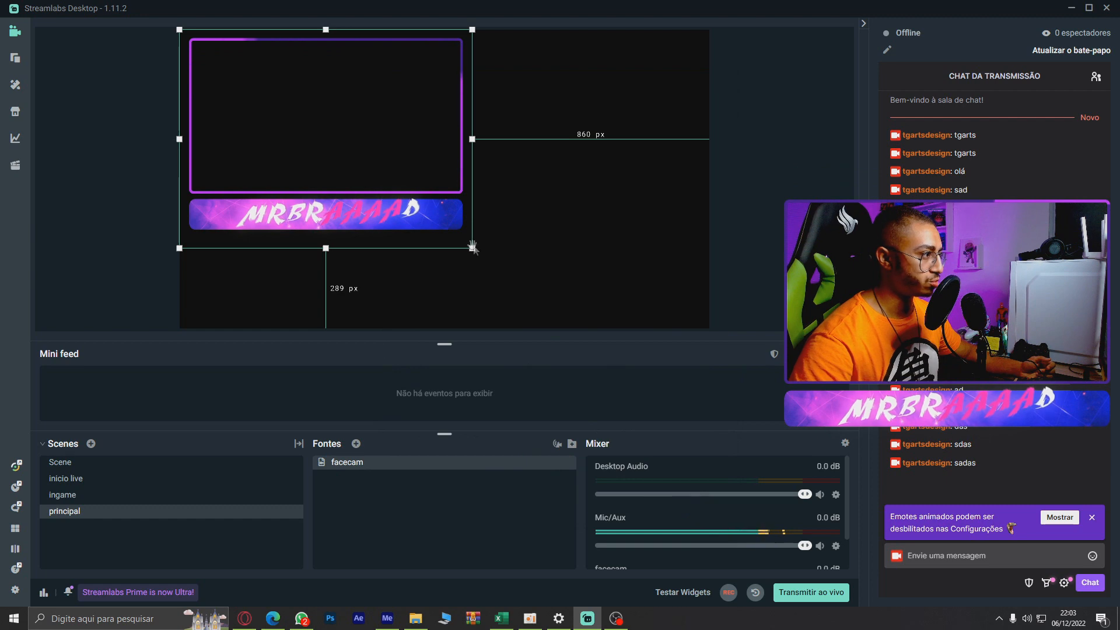
{"action": "left_click_drag", "start_coordinate": [472, 247], "coordinate": [407, 202]}
{"action": "left_click_drag", "start_coordinate": [317, 152], "coordinate": [324, 234]}
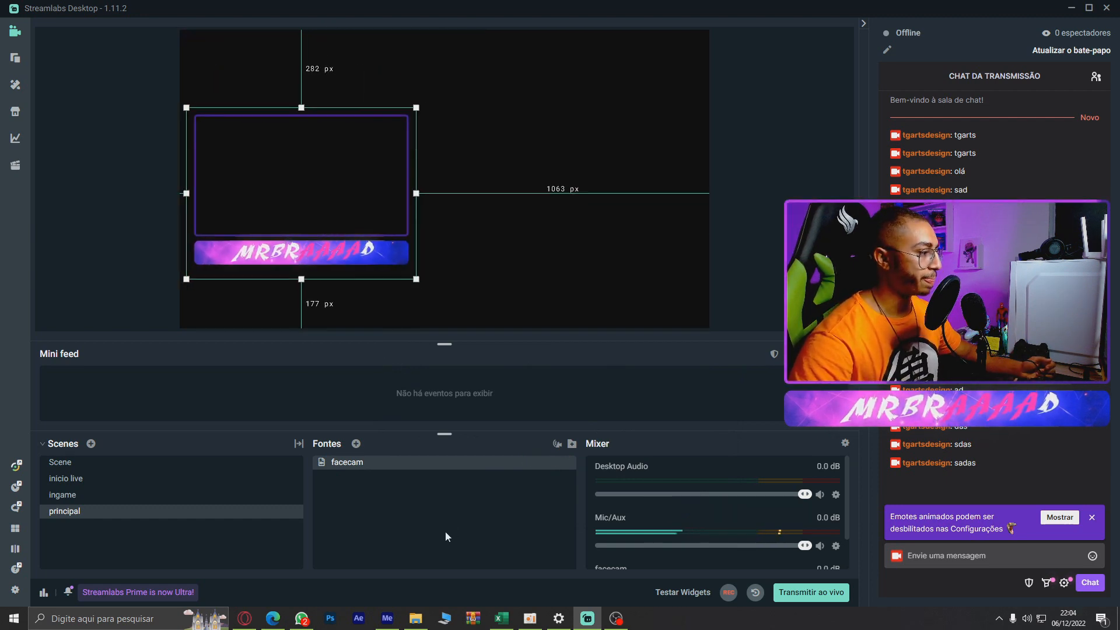
- Add the existing Image source to the "principal" scene and order it below the facecam source
{"action": "left_click", "coordinate": [356, 443]}
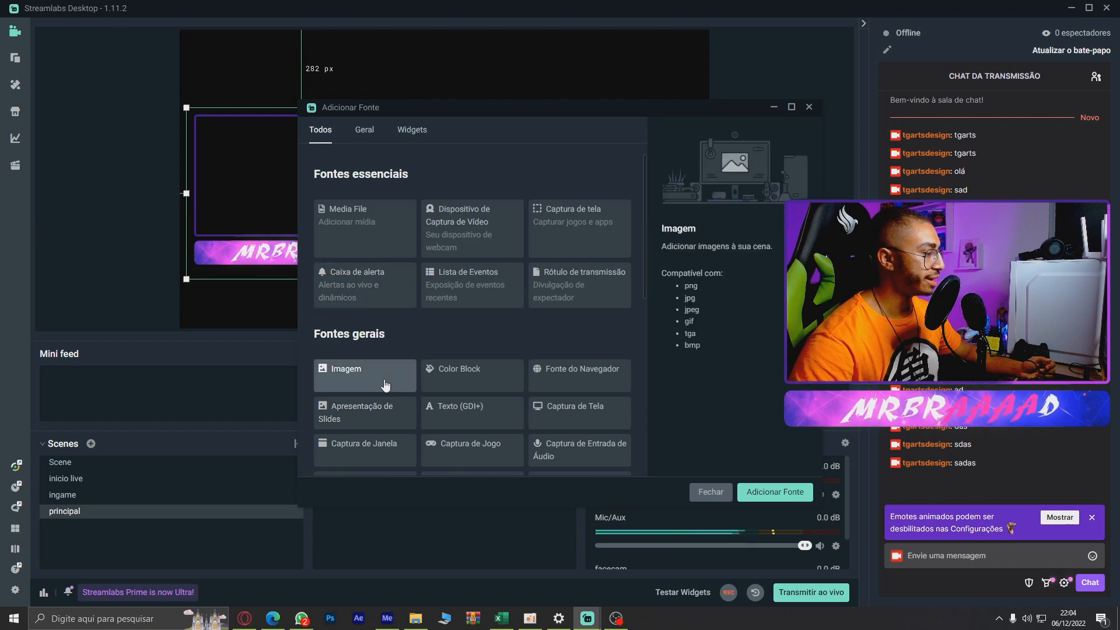
{"action": "double_click", "coordinate": [393, 373]}
{"action": "left_click", "coordinate": [691, 381]}
{"action": "left_click_drag", "start_coordinate": [366, 470], "coordinate": [358, 484]}
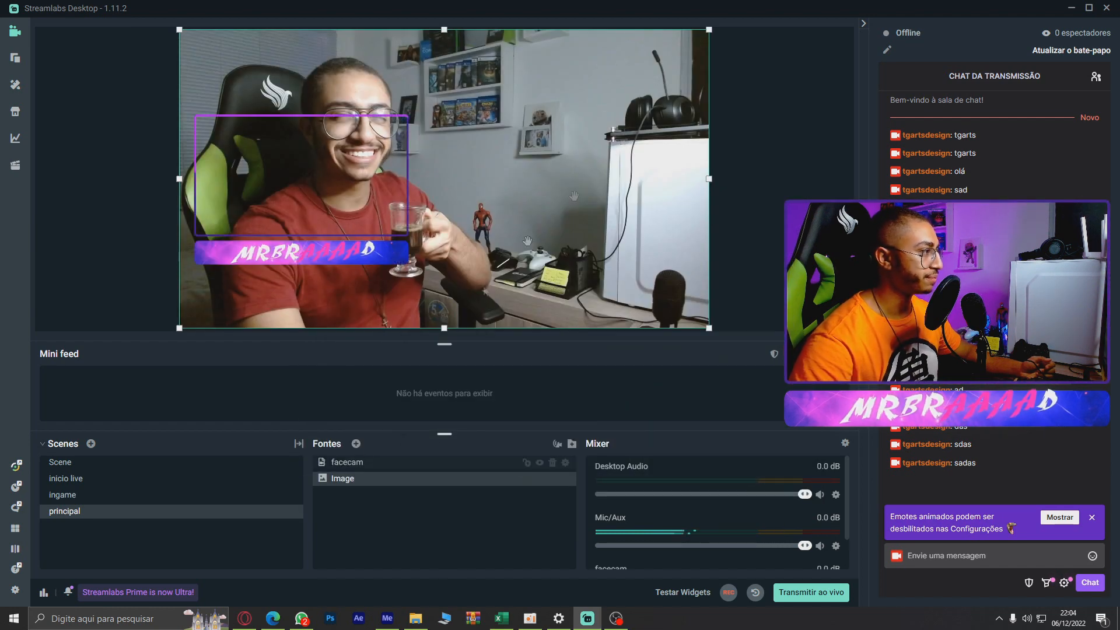
- Scale the Image source to fit inside the facecam frame and nudge it slightly left and down
{"action": "left_click_drag", "start_coordinate": [709, 29], "coordinate": [392, 234]}
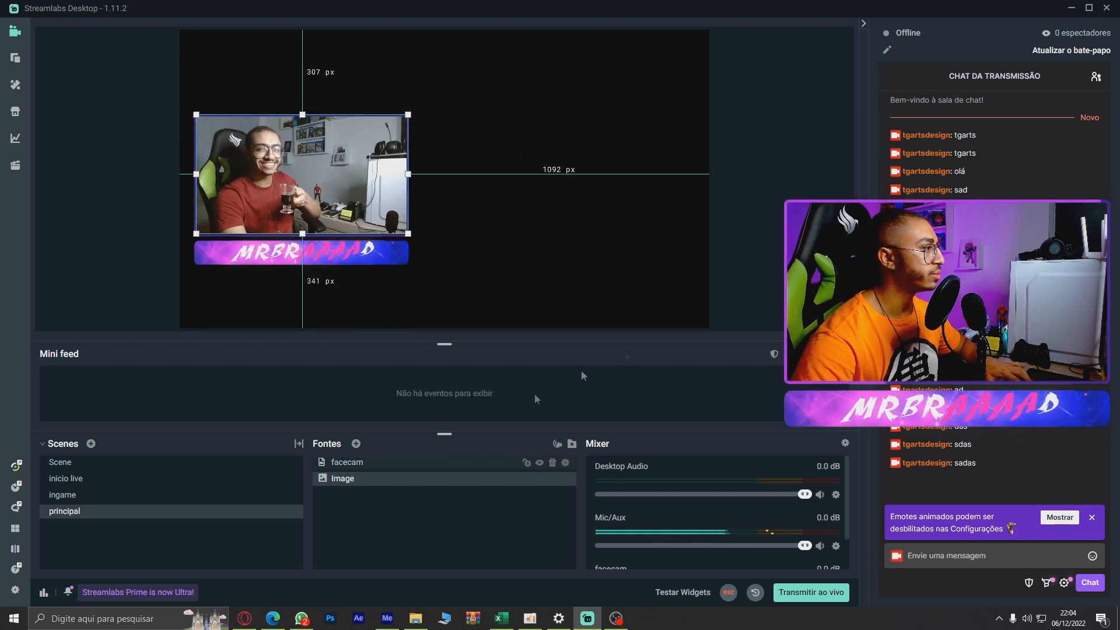
{"action": "left_click", "coordinate": [759, 254]}
{"action": "left_click", "coordinate": [396, 478]}
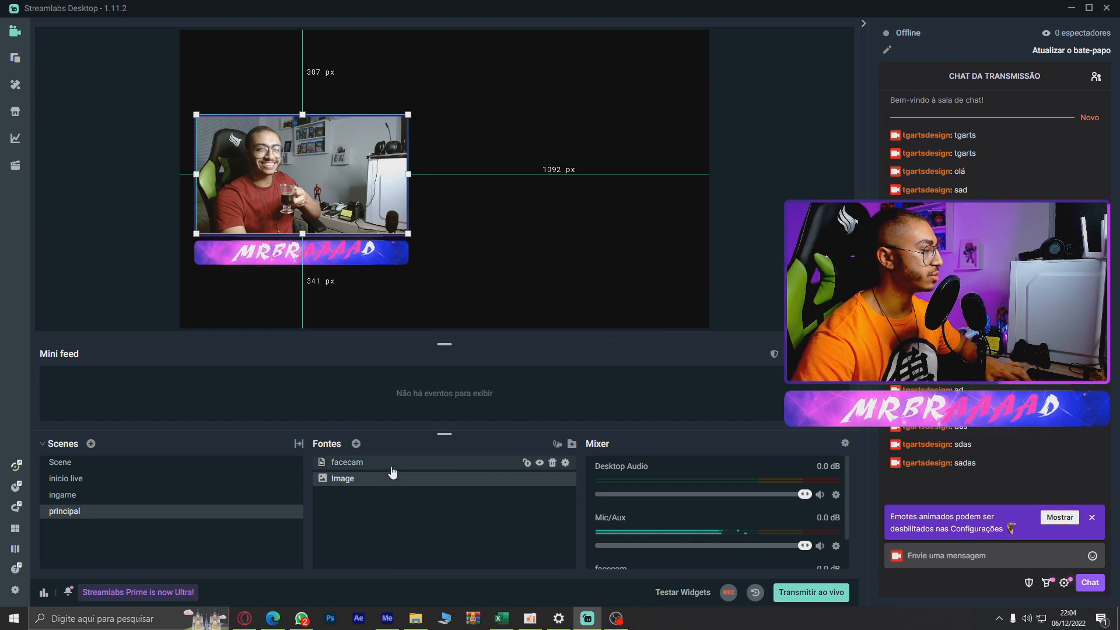
{"action": "key", "text": "Left"}
{"action": "key", "text": "Down"}
{"action": "key", "text": "Down"}
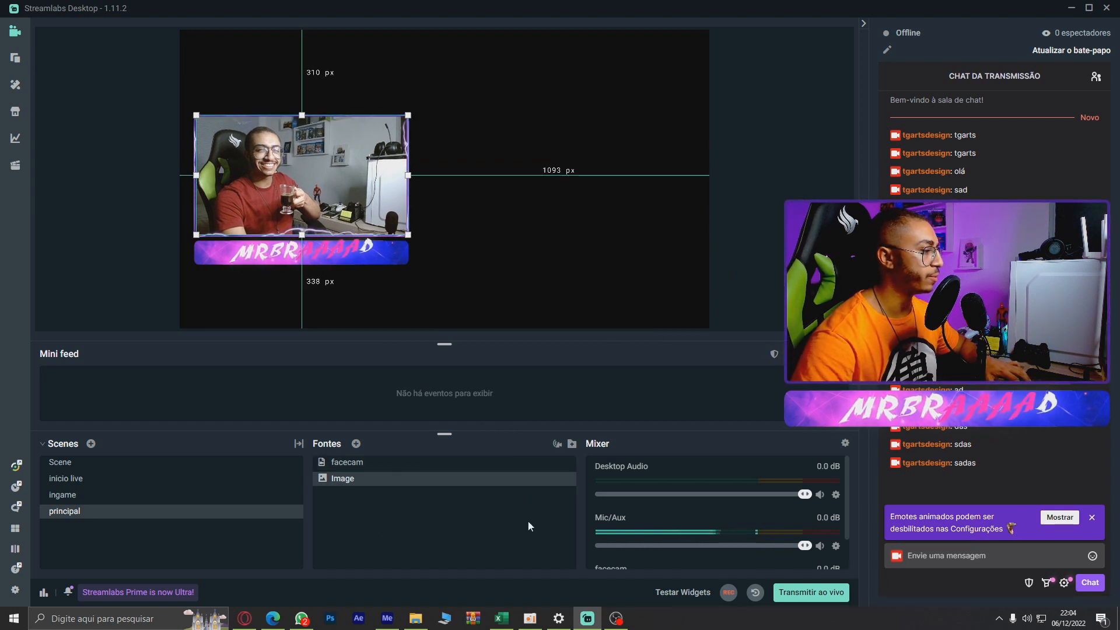
{"action": "left_click", "coordinate": [799, 262]}
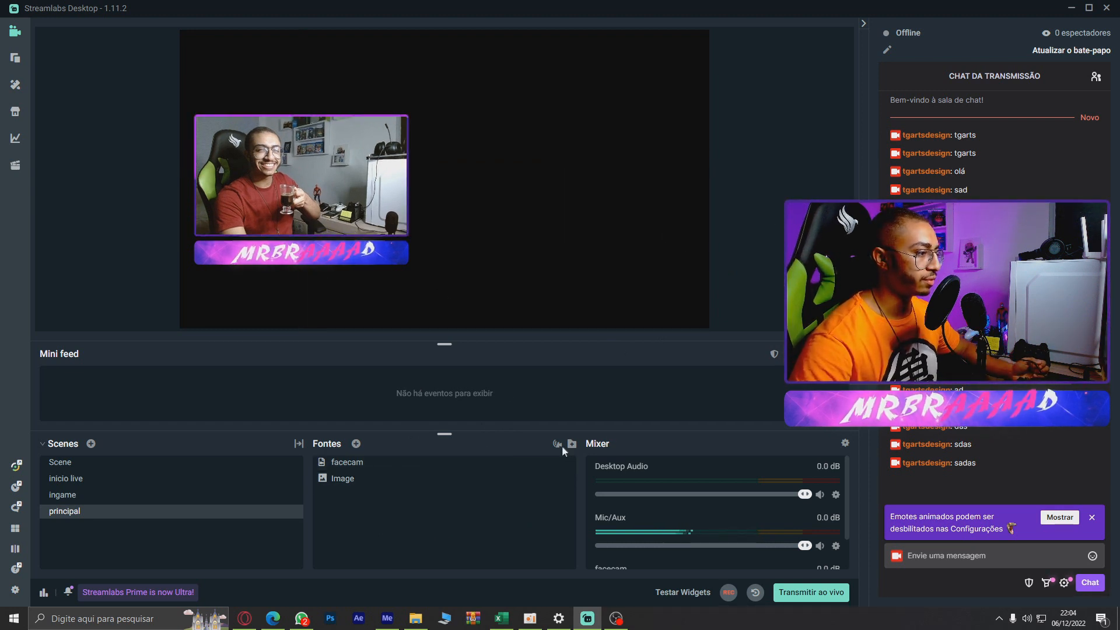
{"action": "left_click", "coordinate": [356, 443]}
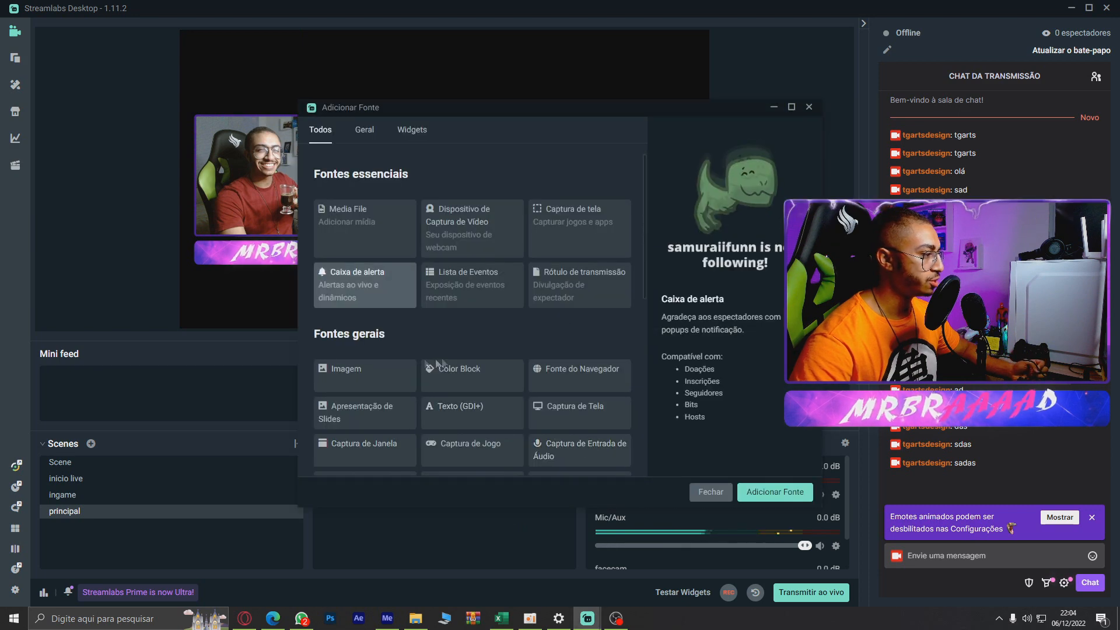
{"action": "scroll", "coordinate": [554, 409], "scroll_direction": "down", "scroll_amount": 1}
{"action": "left_click", "coordinate": [711, 493]}
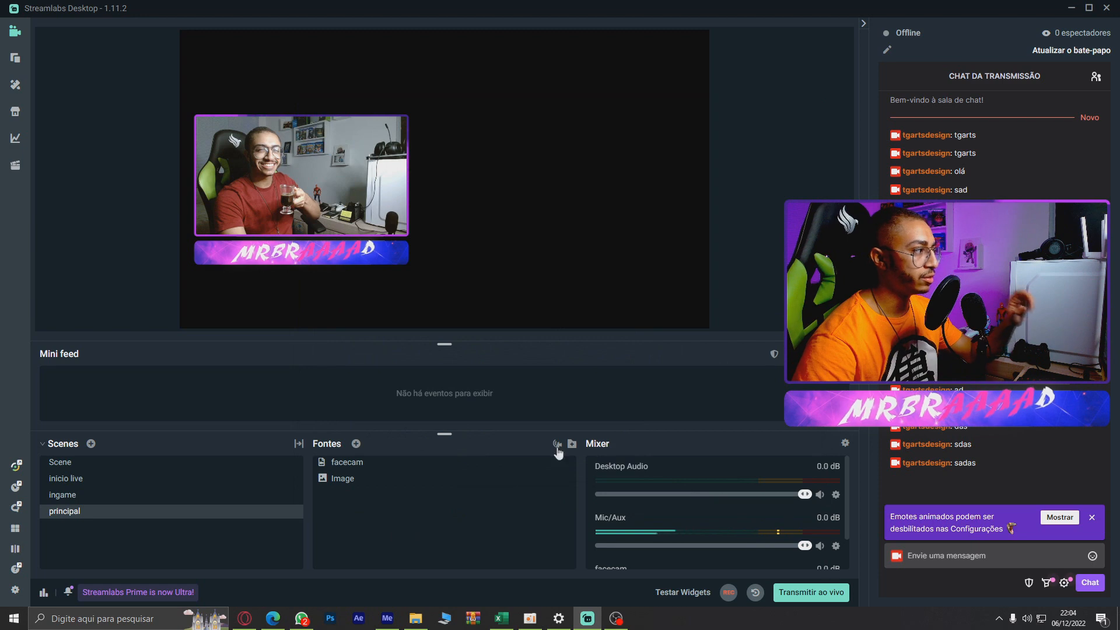
- Add the existing Game Capture source to the "principal" scene and order it below the facecam and Image sources
{"action": "left_click", "coordinate": [356, 443]}
{"action": "scroll", "coordinate": [502, 392], "scroll_direction": "down", "scroll_amount": 3}
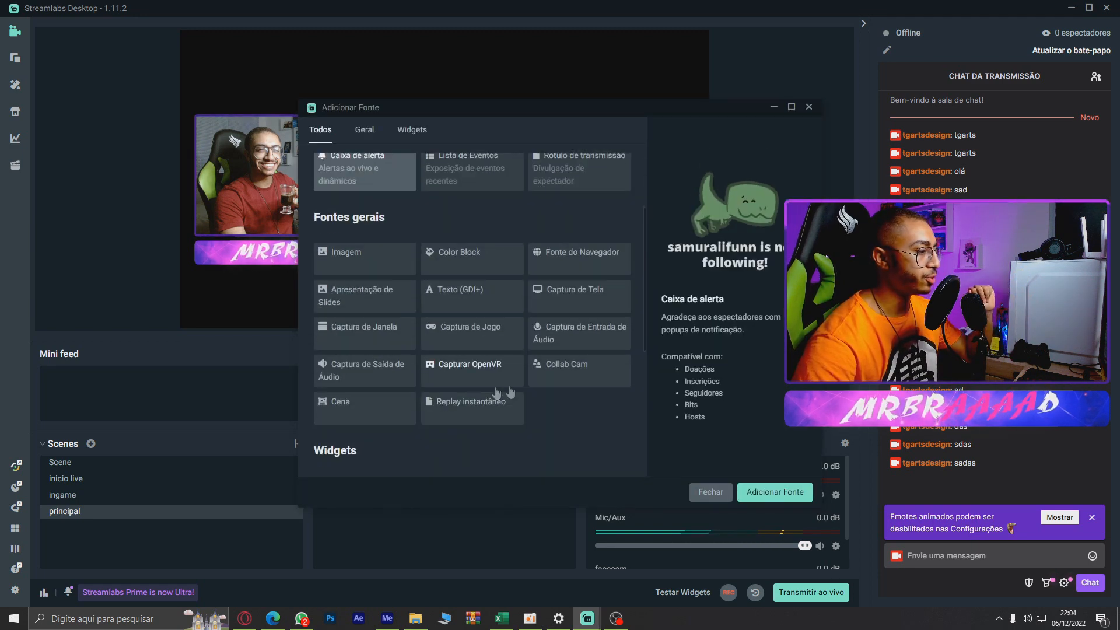
{"action": "left_click", "coordinate": [470, 330]}
{"action": "left_click", "coordinate": [746, 490]}
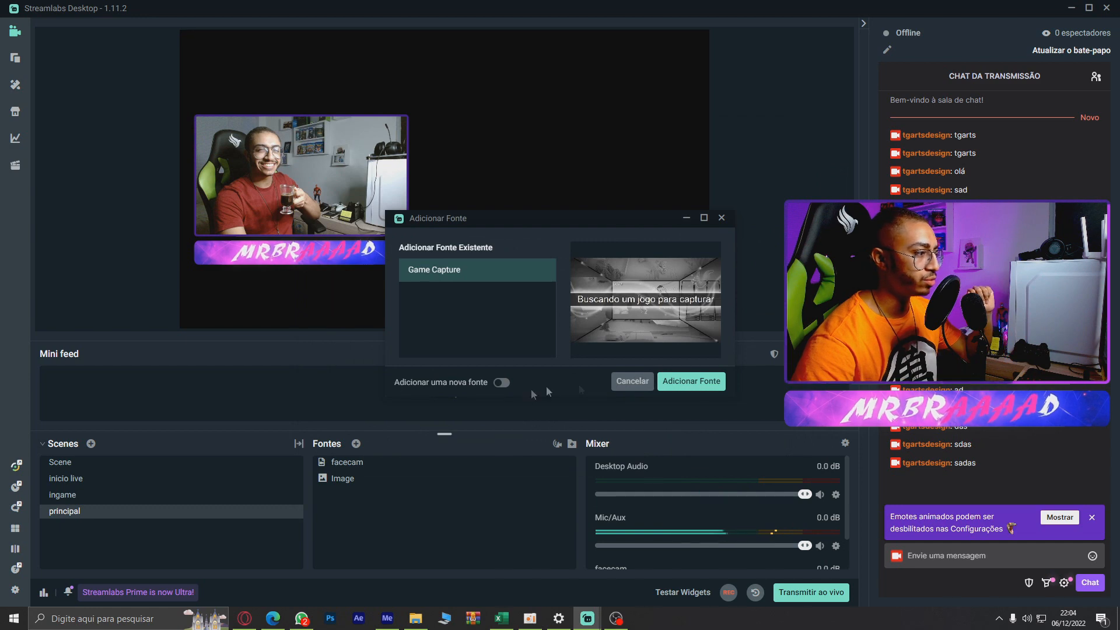
{"action": "left_click", "coordinate": [675, 382]}
{"action": "left_click_drag", "start_coordinate": [375, 462], "coordinate": [368, 506]}
{"action": "left_click_drag", "start_coordinate": [348, 463], "coordinate": [354, 510]}
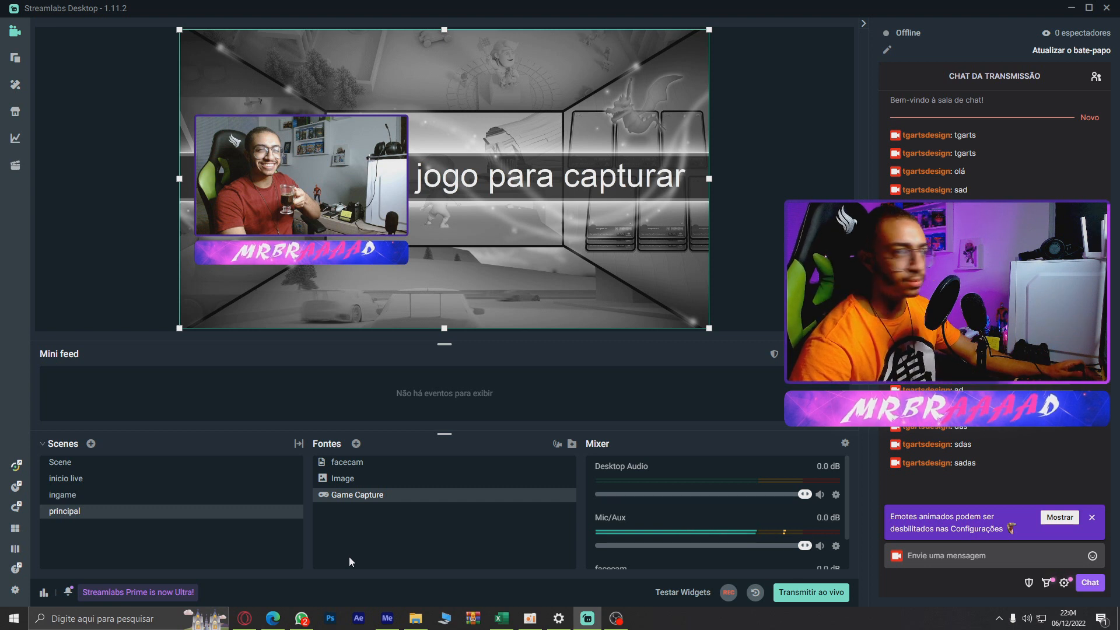
- Rename the Game Capture source "csgo"
{"action": "right_click", "coordinate": [363, 497]}
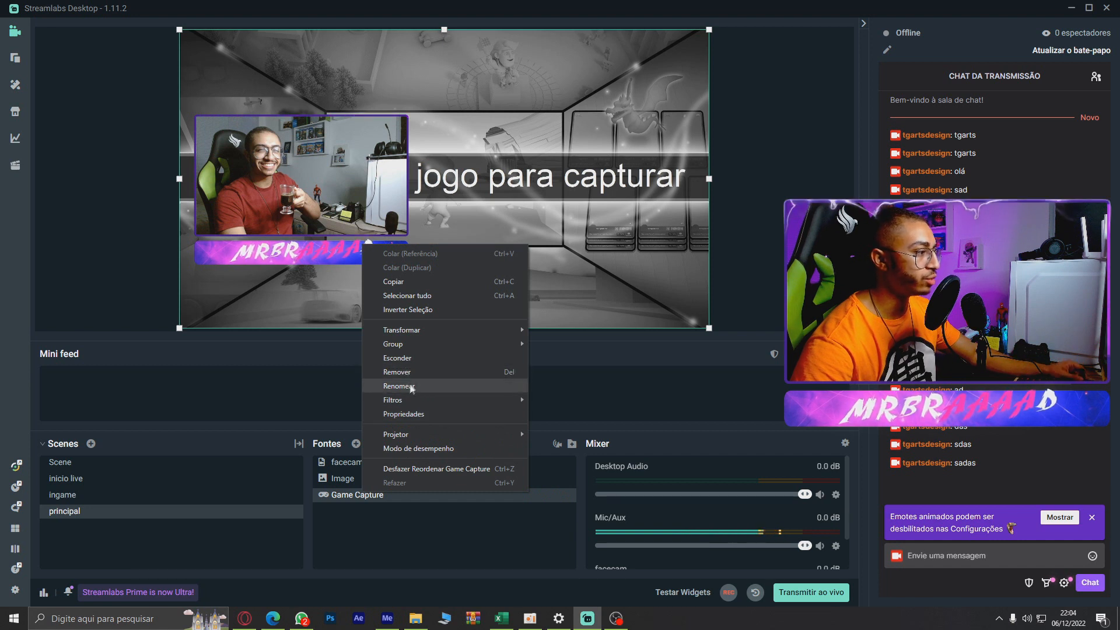
{"action": "left_click", "coordinate": [402, 385]}
{"action": "key", "text": "ctrl+a"}
{"action": "type", "text": "csgo"}
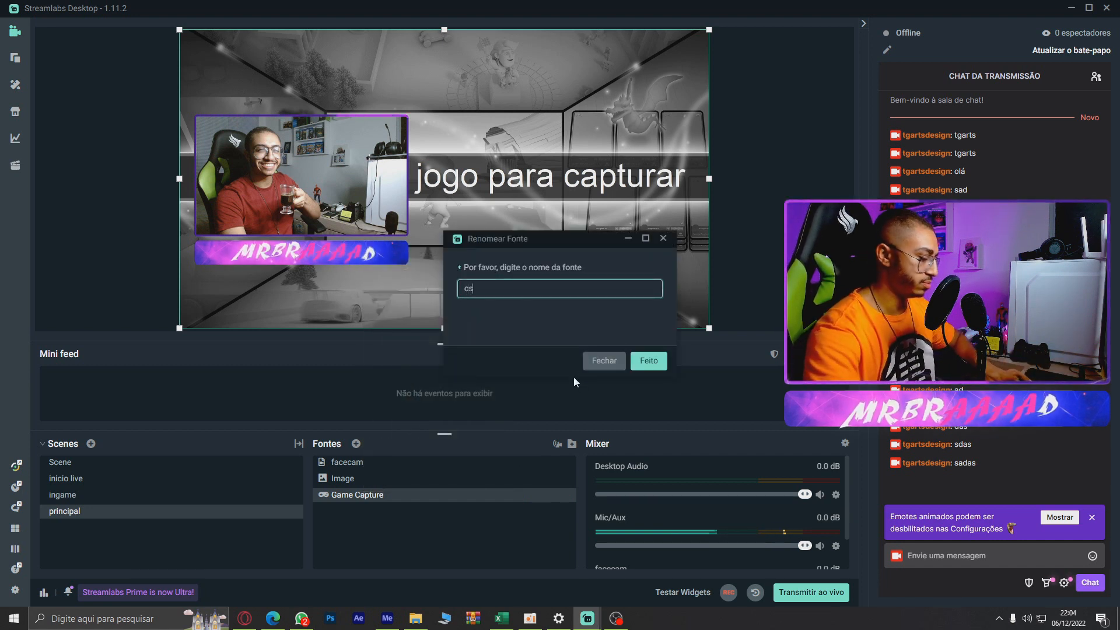
{"action": "key", "text": "Return"}
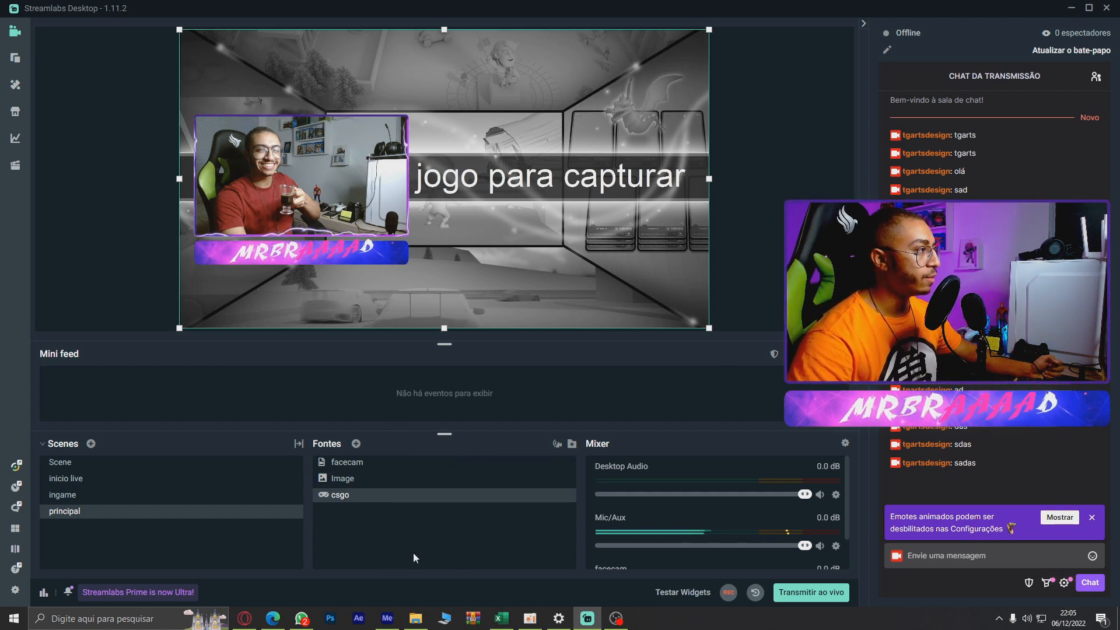
- Switch to the Streamlabs dashboard in the browser, close the WinRAR page, and open the Caixa de Alerta settings
{"action": "left_click", "coordinate": [358, 468]}
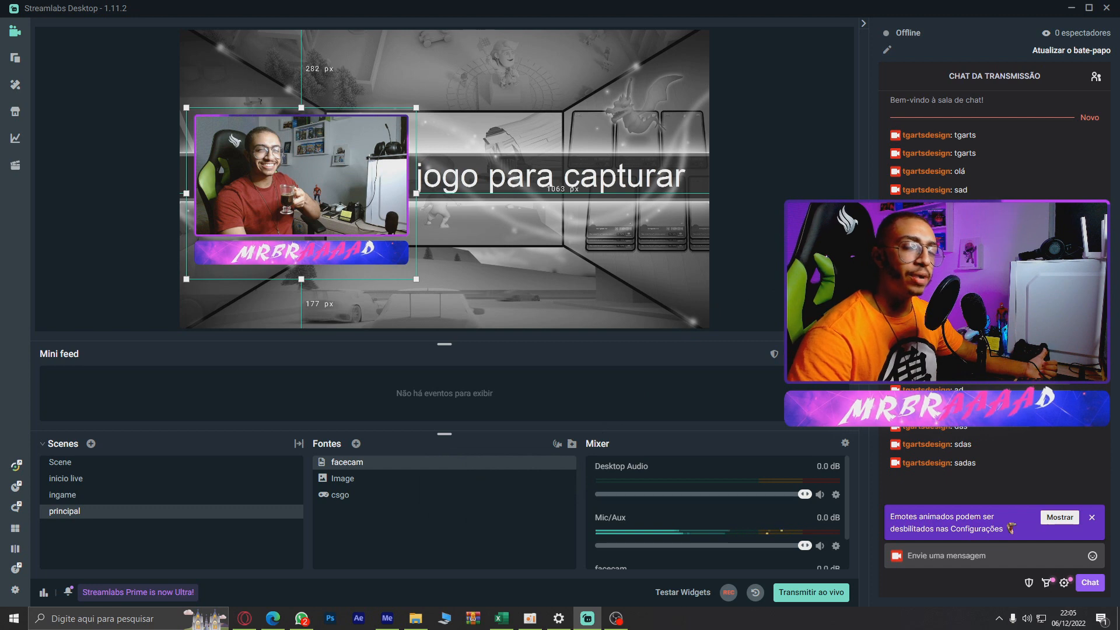
{"action": "left_click", "coordinate": [245, 617]}
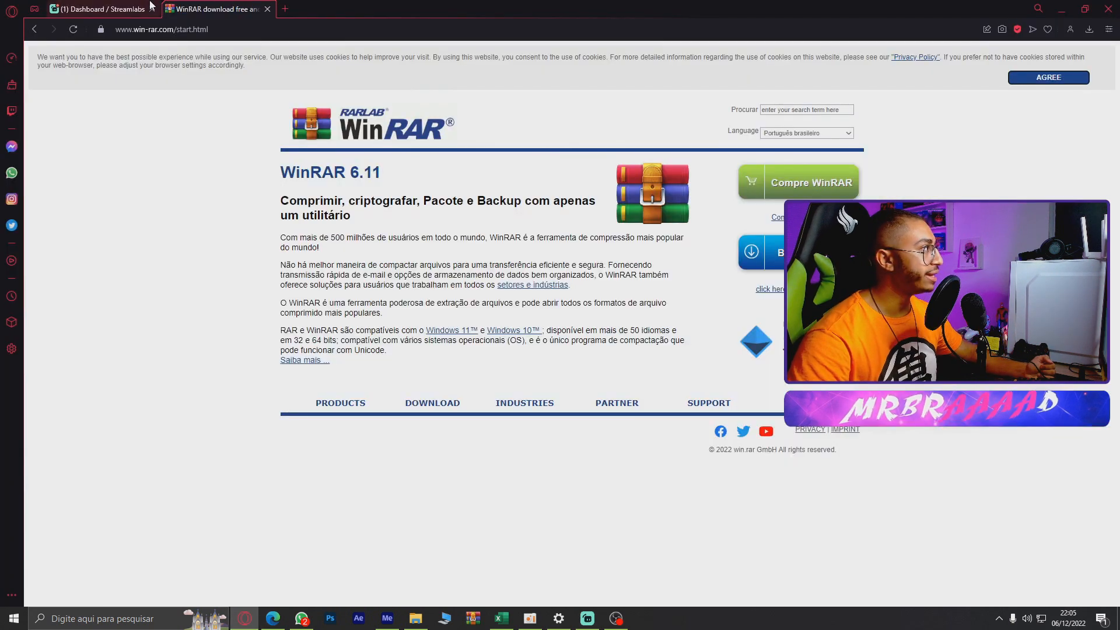
{"action": "left_click", "coordinate": [148, 4]}
{"action": "left_click", "coordinate": [267, 9]}
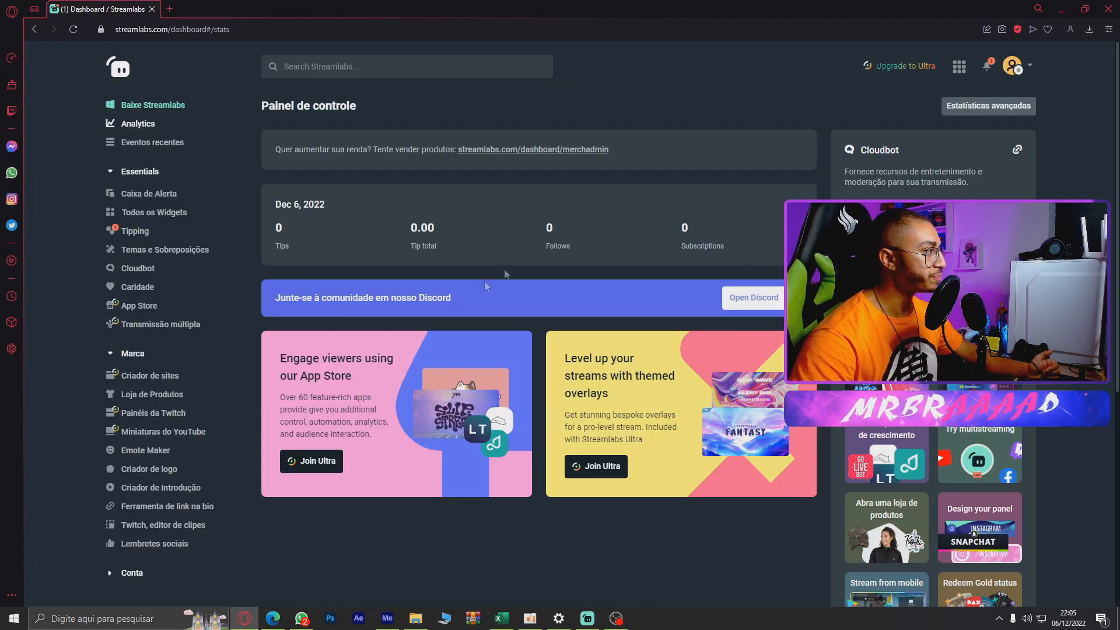
{"action": "left_click", "coordinate": [165, 200]}
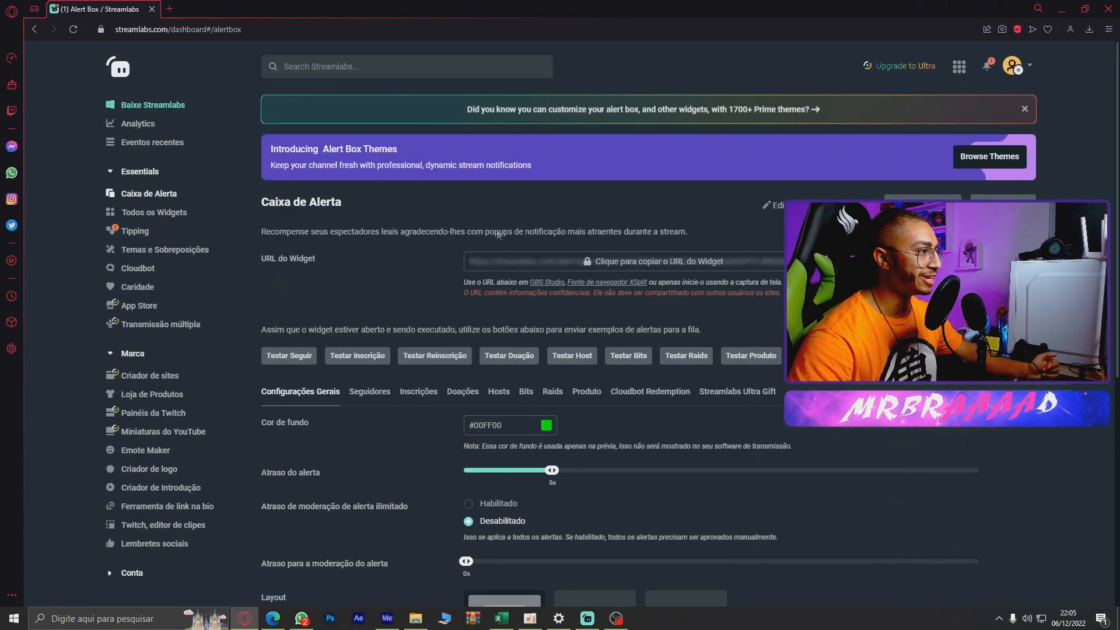
- Switch to Streamlabs Desktop and add a new widget source named "Caixa de alerta" to the "principal" scene
{"action": "key", "text": "alt+Tab"}
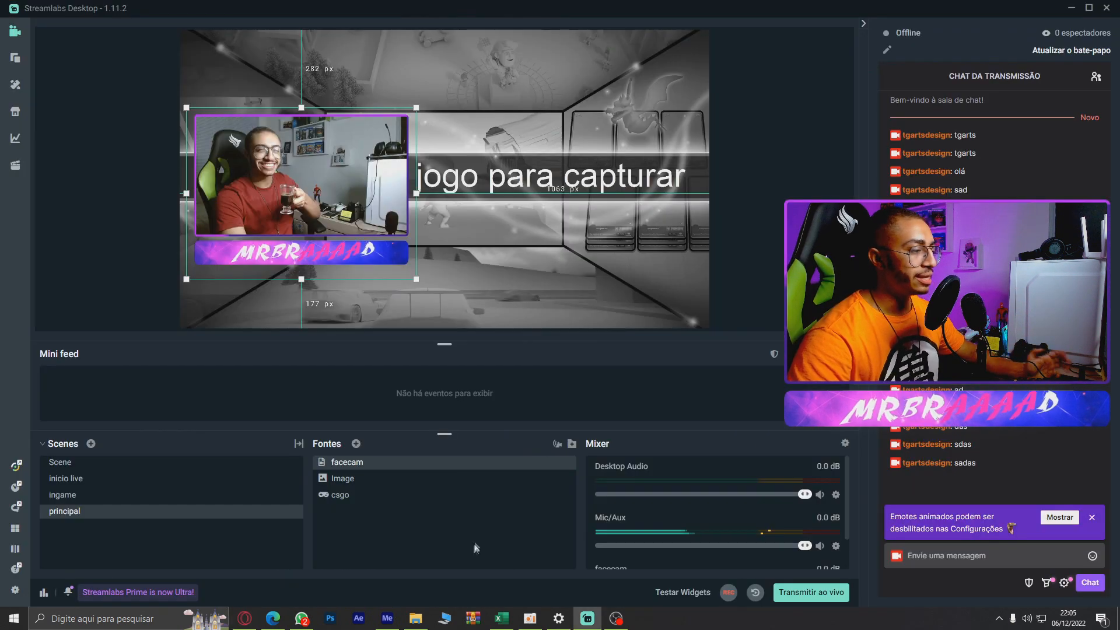
{"action": "left_click", "coordinate": [573, 446]}
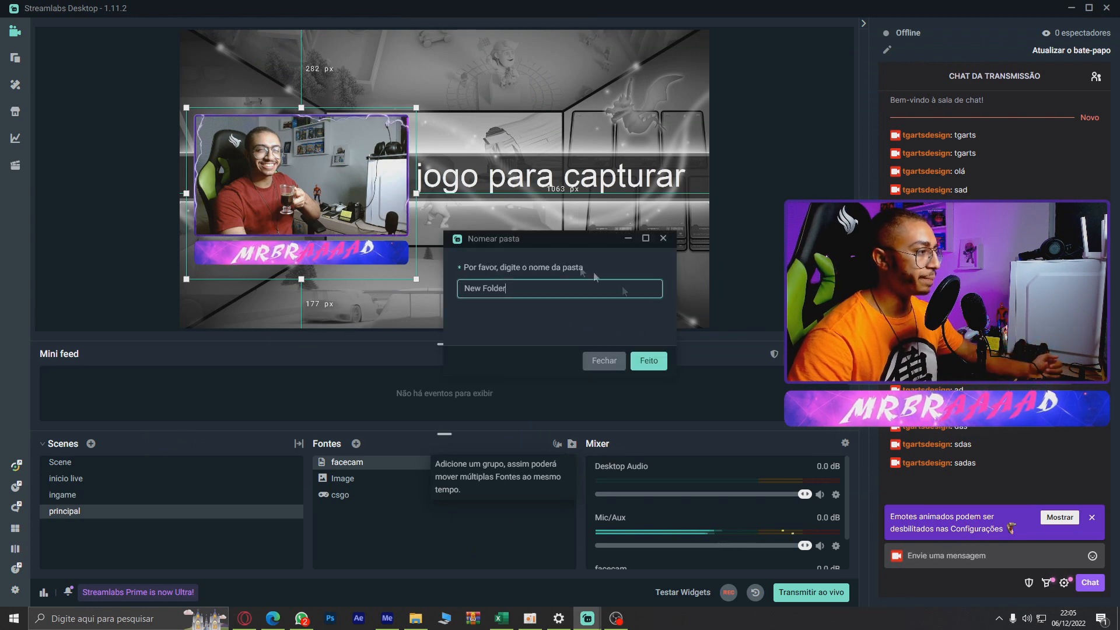
{"action": "left_click", "coordinate": [603, 362]}
{"action": "left_click", "coordinate": [356, 446]}
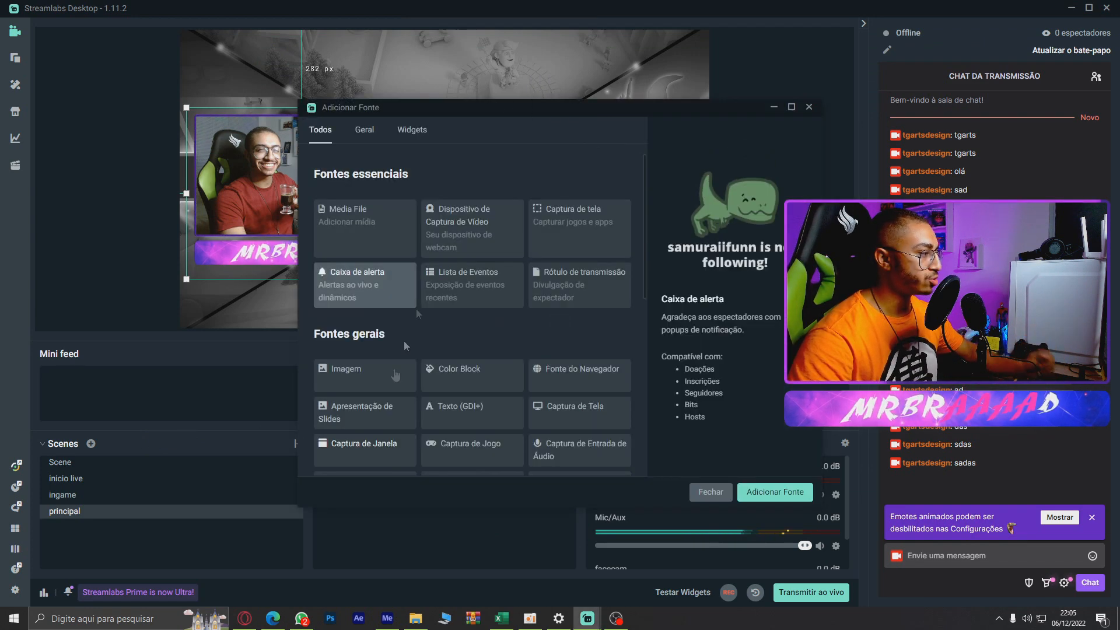
{"action": "left_click", "coordinate": [412, 129]}
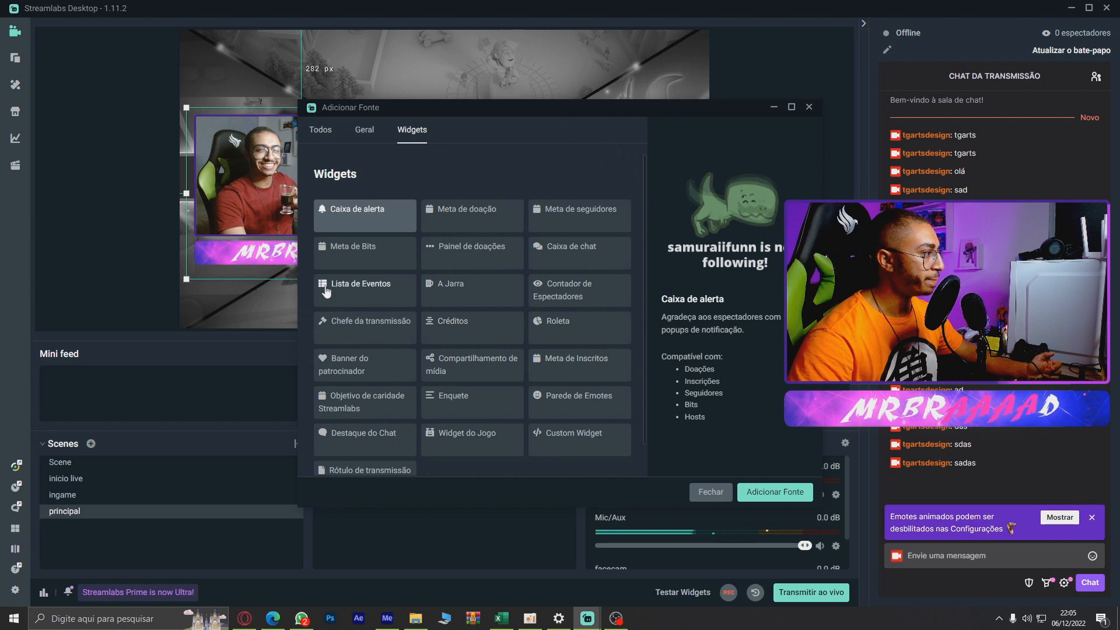
{"action": "left_click", "coordinate": [776, 491]}
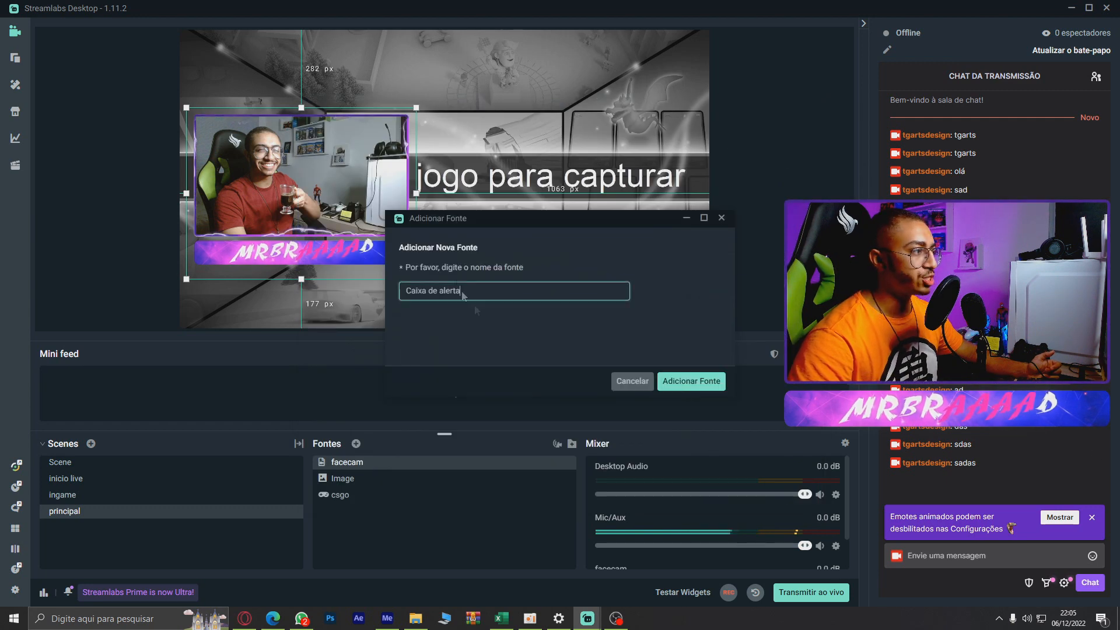
{"action": "left_click", "coordinate": [693, 382]}
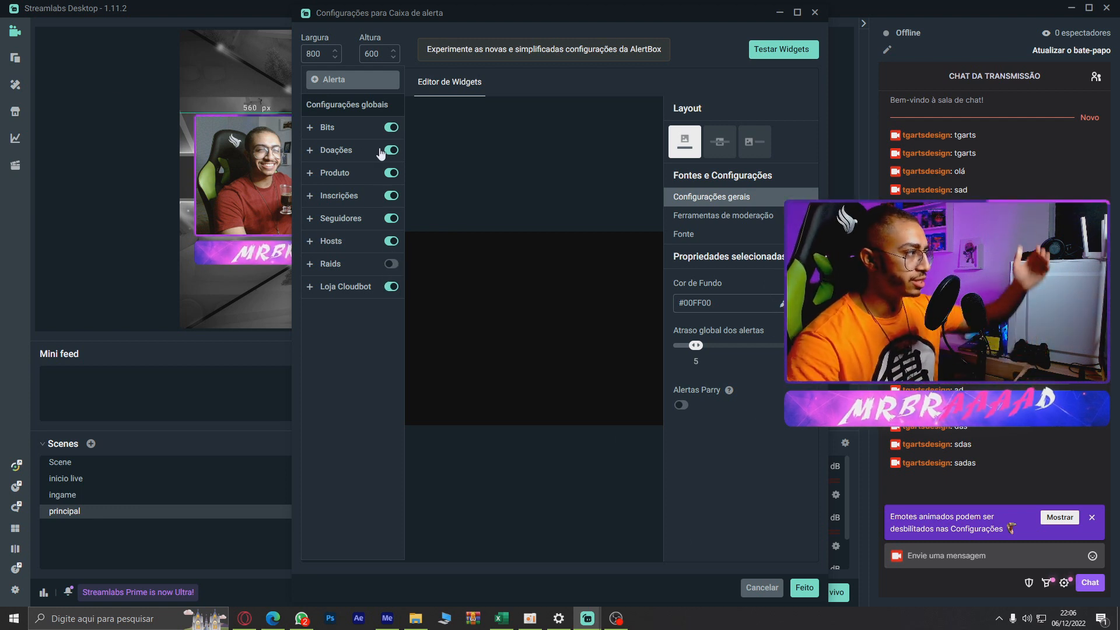
- Enable Raids alerts in the alert box settings and move the alert box down and right on the canvas
{"action": "left_click", "coordinate": [395, 266]}
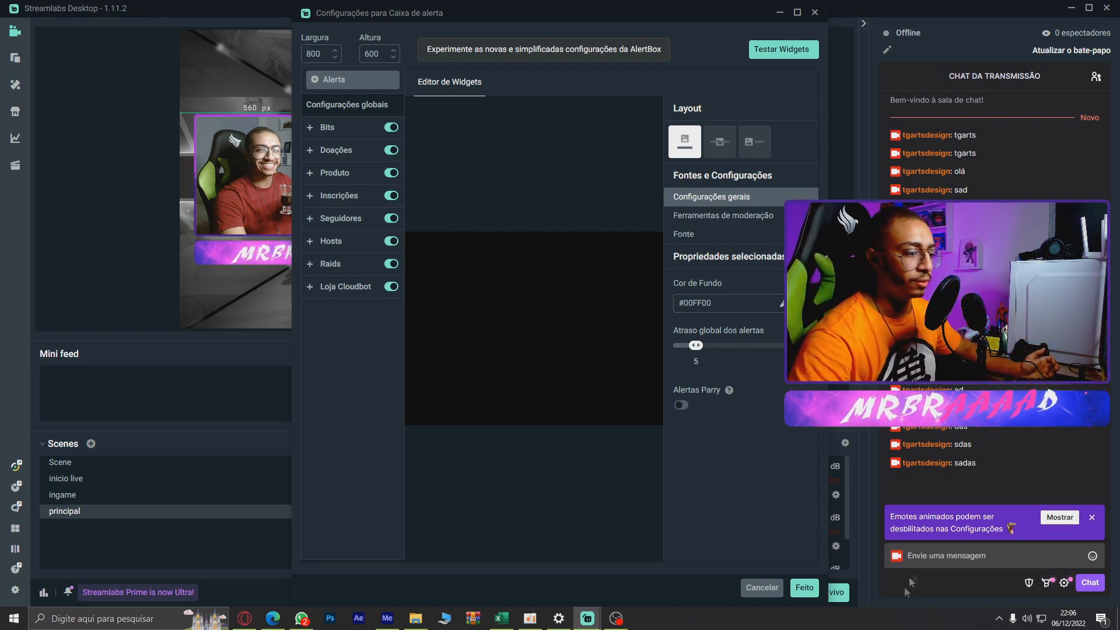
{"action": "left_click", "coordinate": [803, 588]}
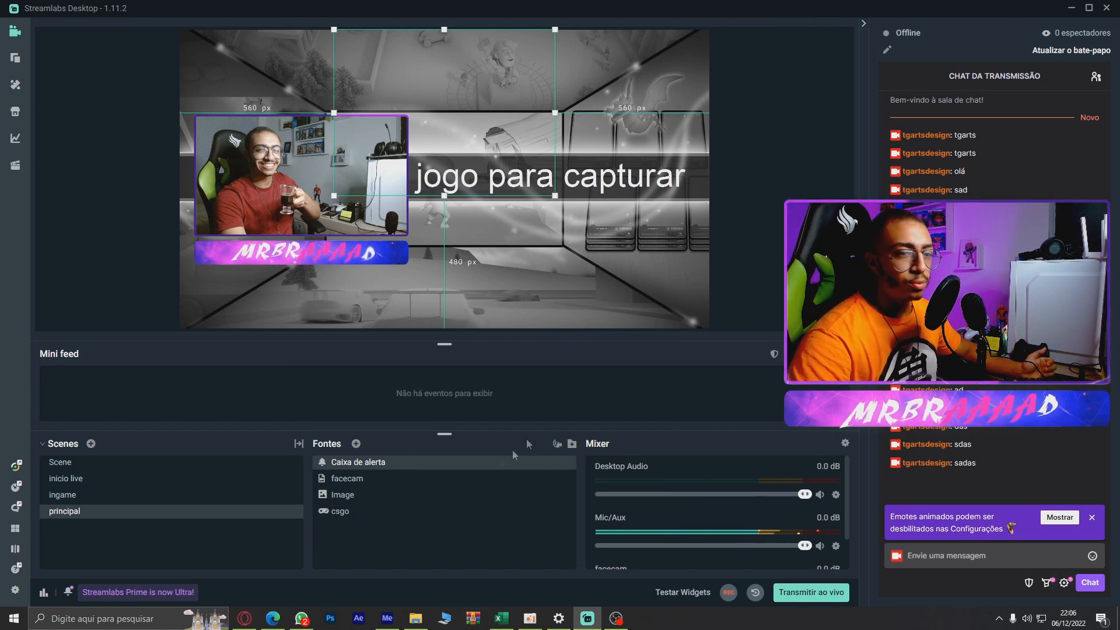
{"action": "left_click_drag", "start_coordinate": [480, 137], "coordinate": [584, 194]}
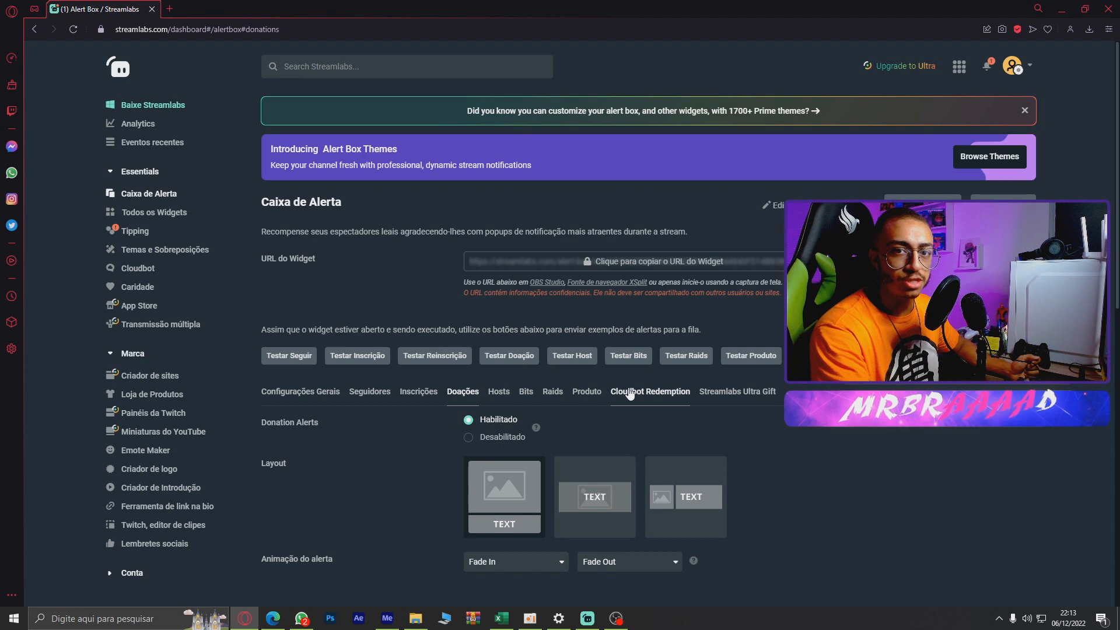
- Move the alert box in the "principal" scene toward the canvas centre and enlarge it to about 1036 by 777 px
{"action": "scroll", "coordinate": [631, 394], "scroll_direction": "down", "scroll_amount": 2}
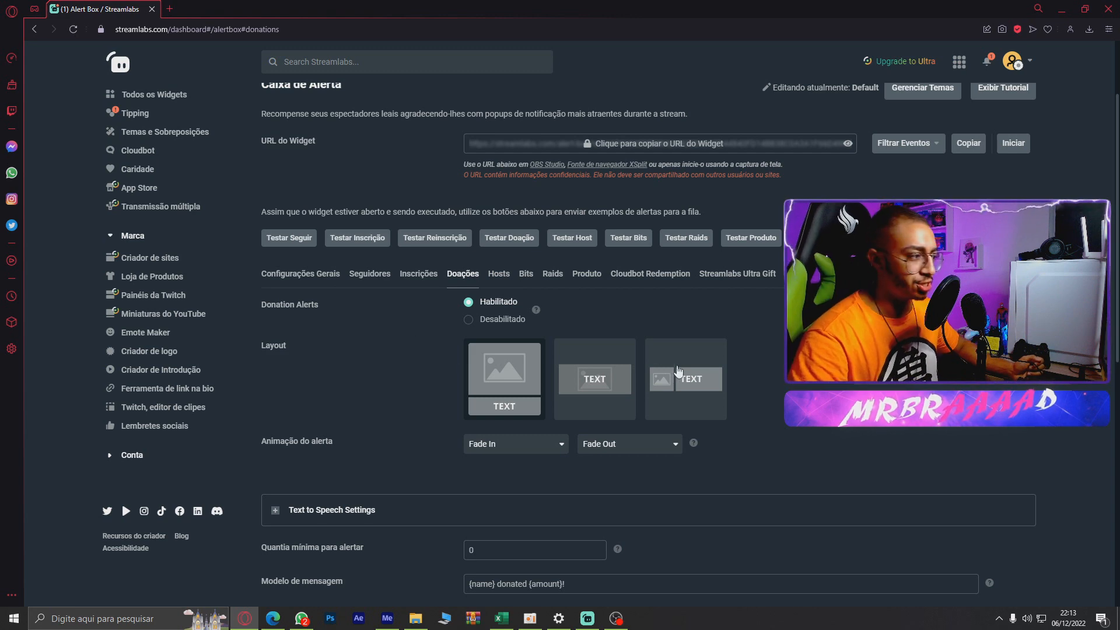
{"action": "scroll", "coordinate": [749, 359], "scroll_direction": "up", "scroll_amount": 2}
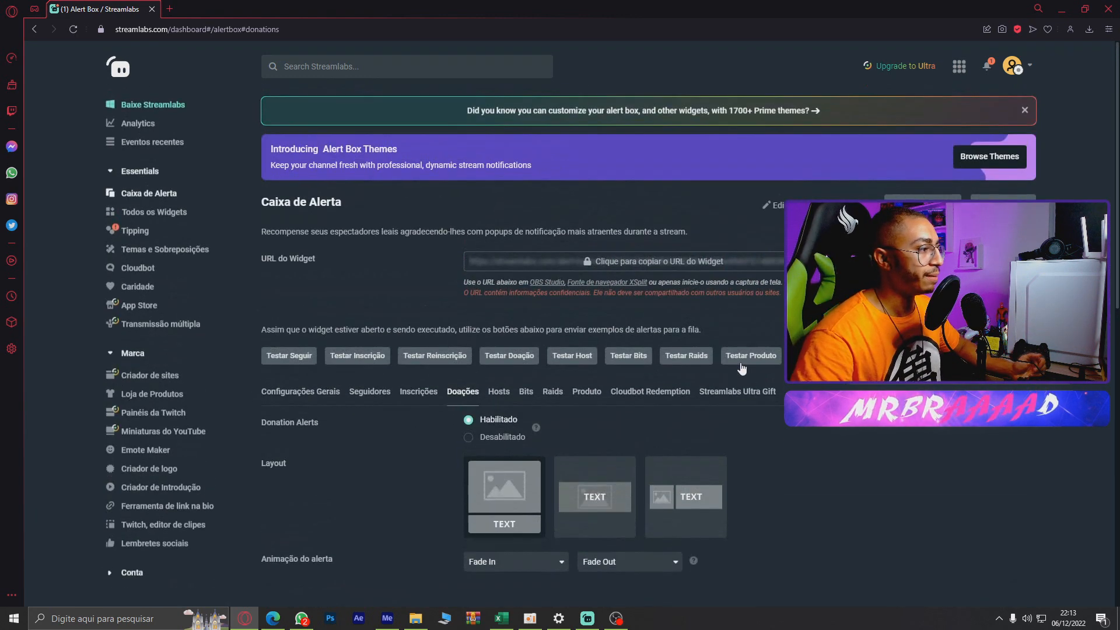
{"action": "scroll", "coordinate": [741, 367], "scroll_direction": "down", "scroll_amount": 3}
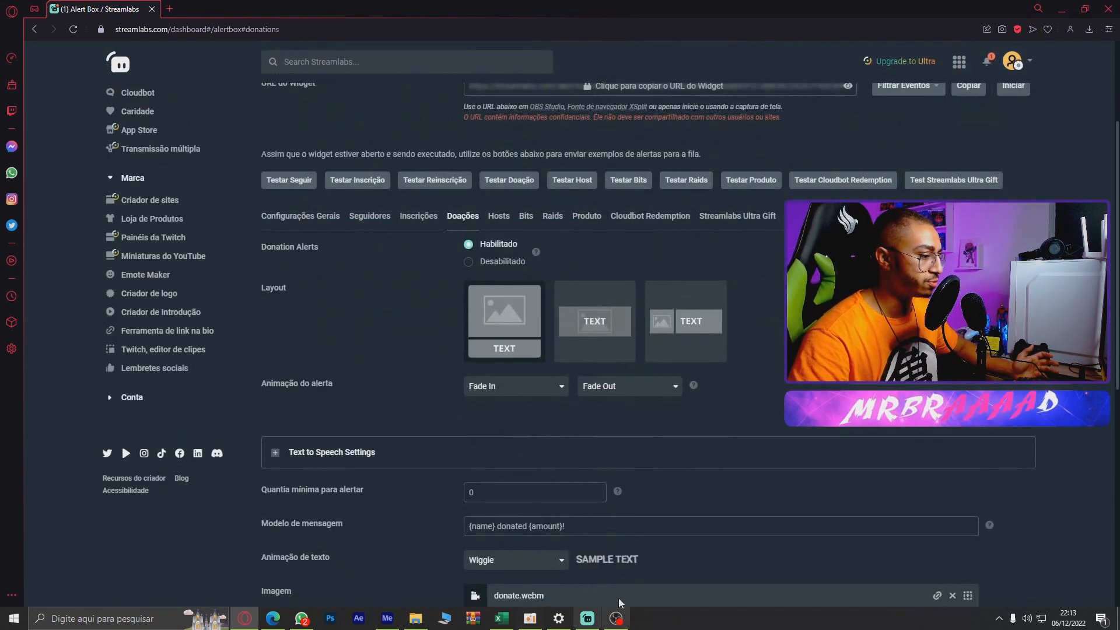
{"action": "left_click", "coordinate": [586, 619]}
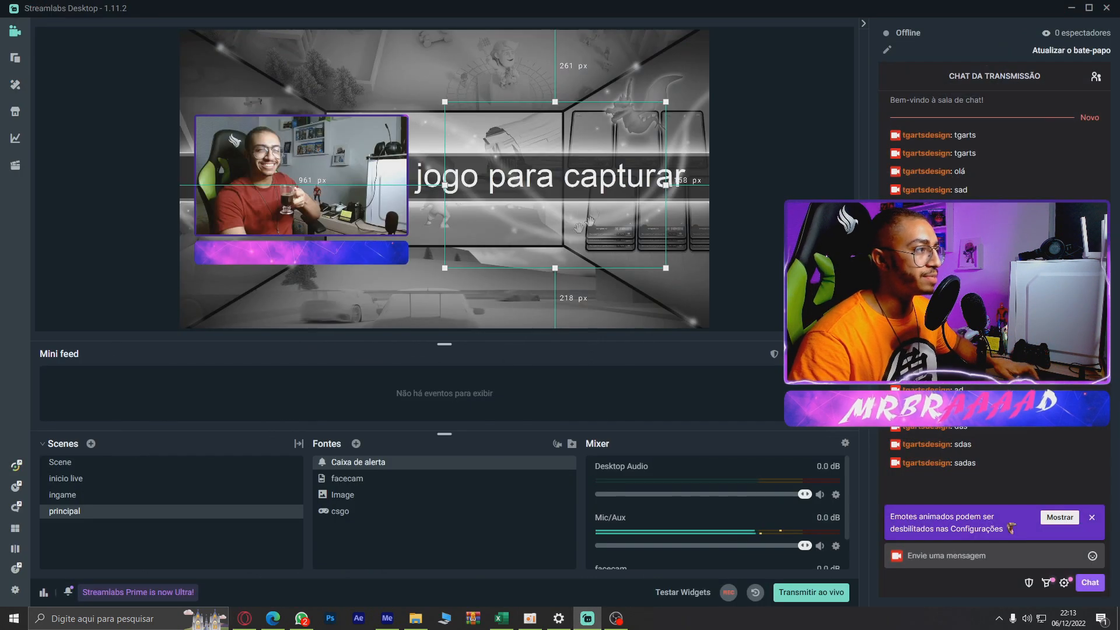
{"action": "left_click_drag", "start_coordinate": [566, 203], "coordinate": [442, 159]}
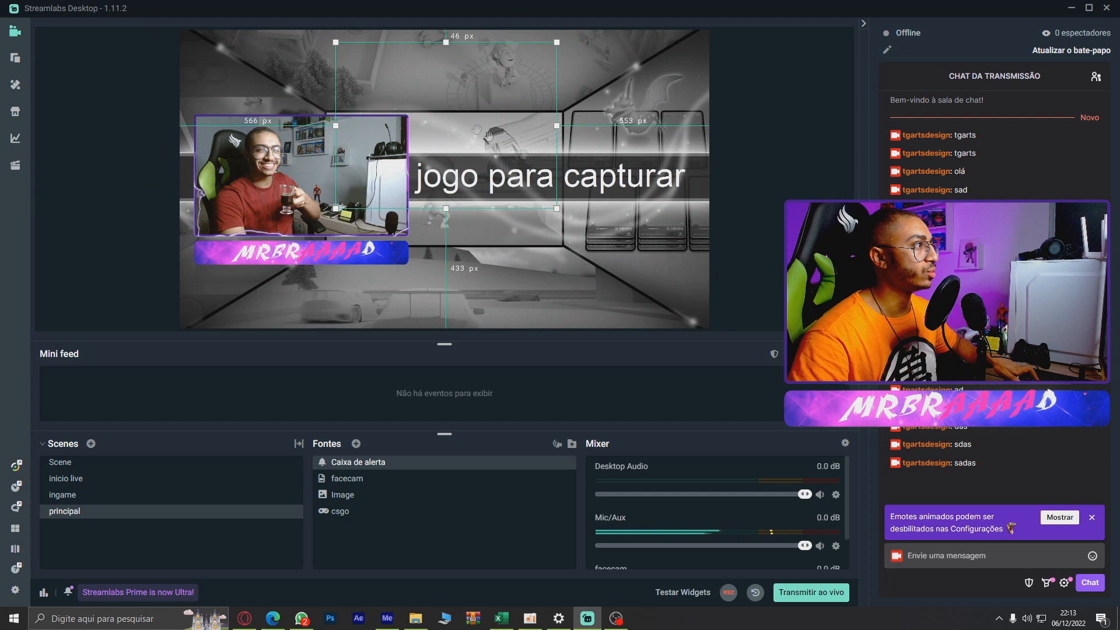
{"action": "left_click_drag", "start_coordinate": [556, 209], "coordinate": [621, 257]}
{"action": "left_click_drag", "start_coordinate": [433, 114], "coordinate": [406, 134]}
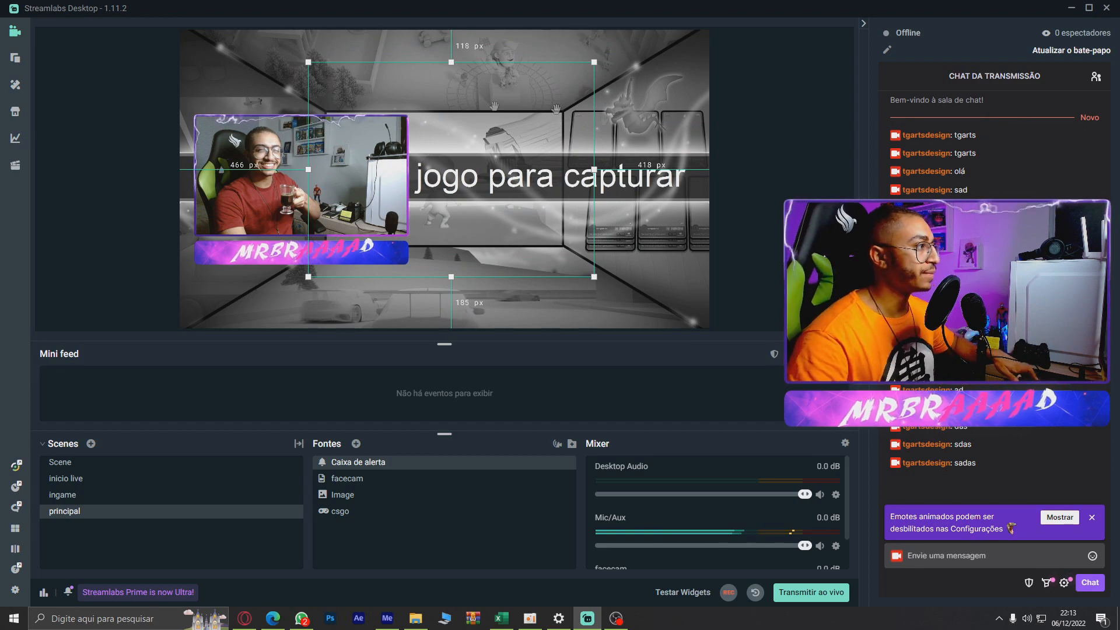
- Switch to the browser's Caixa de Alerta page and set the donation alert layout to text over the image
{"action": "key", "text": "alt+Tab"}
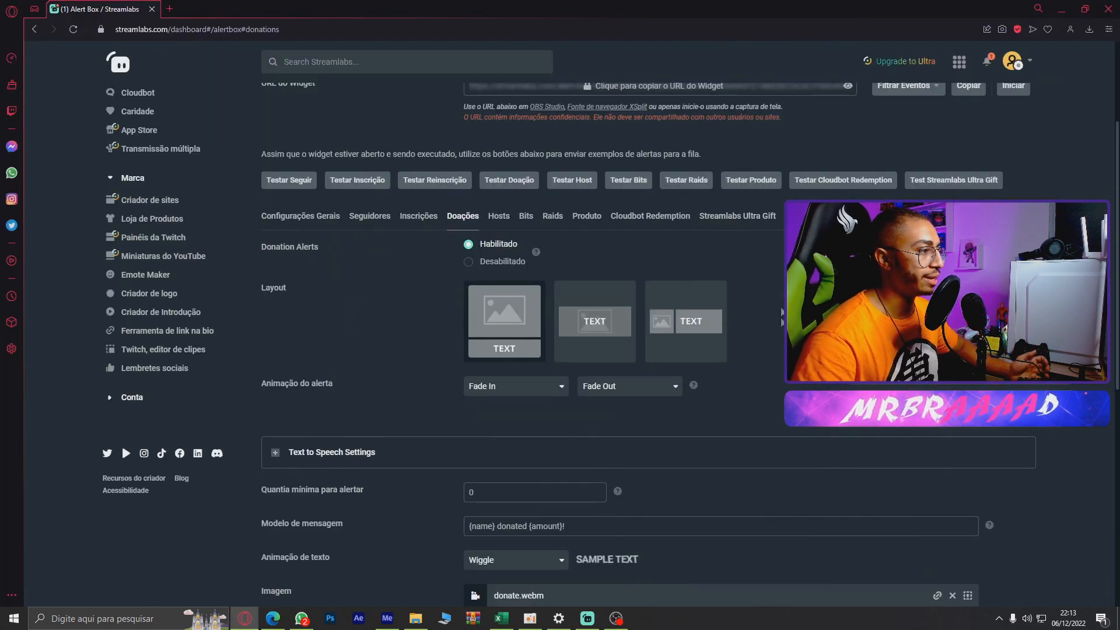
{"action": "scroll", "coordinate": [392, 397], "scroll_direction": "up", "scroll_amount": 2}
{"action": "scroll", "coordinate": [453, 354], "scroll_direction": "down", "scroll_amount": 2}
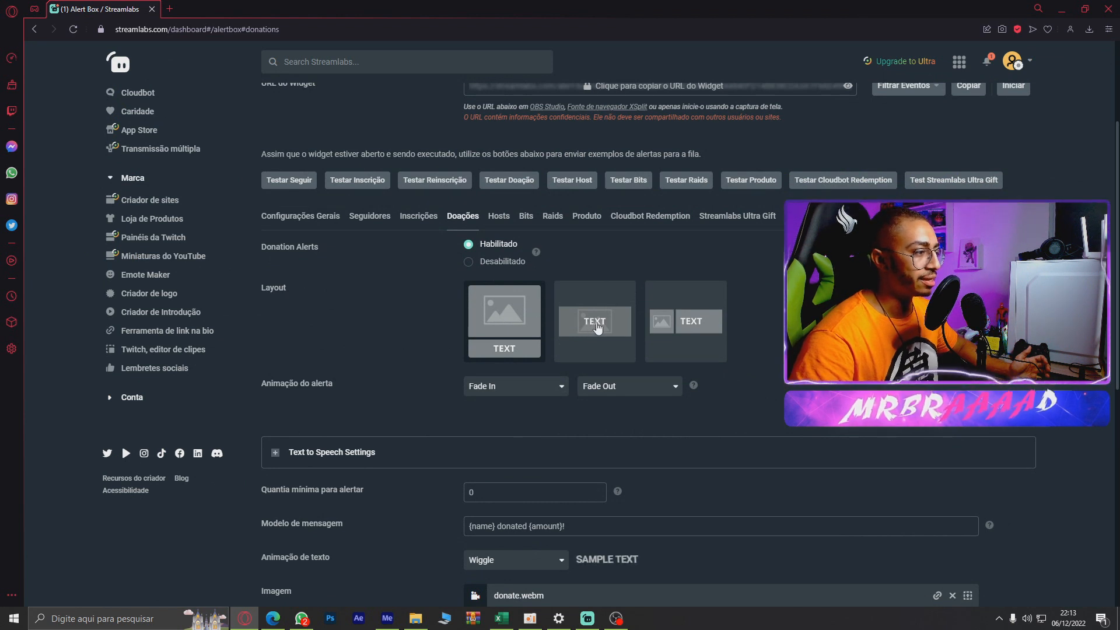
{"action": "left_click", "coordinate": [597, 327]}
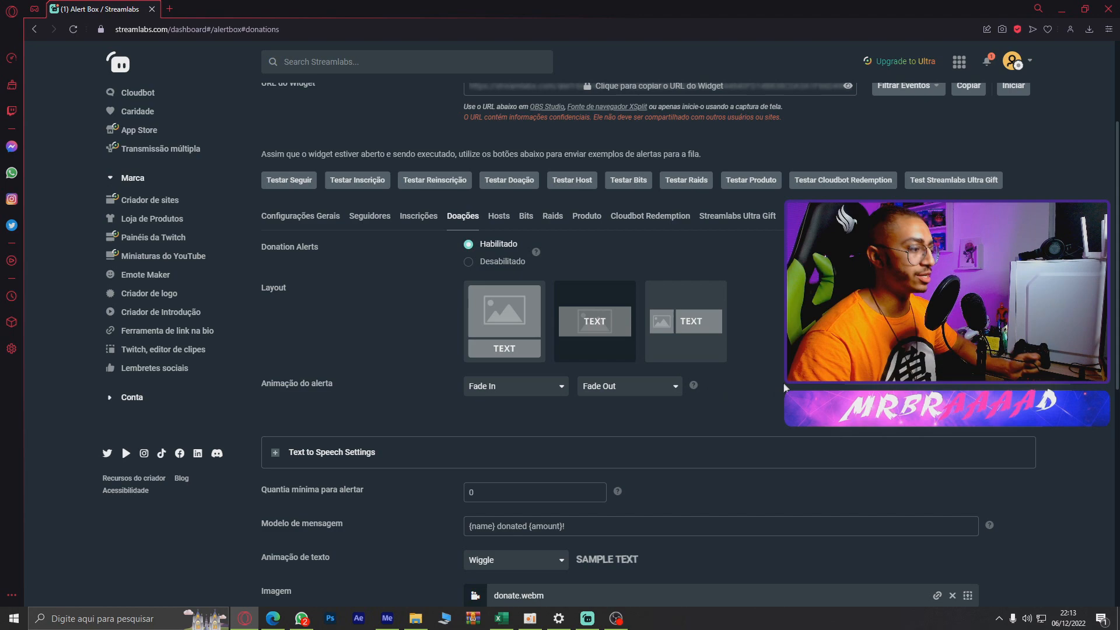
- Review the donation alert's message template, text animation, image, sound, volume and duration settings
{"action": "scroll", "coordinate": [750, 385], "scroll_direction": "down", "scroll_amount": 1}
{"action": "scroll", "coordinate": [737, 402], "scroll_direction": "down", "scroll_amount": 3}
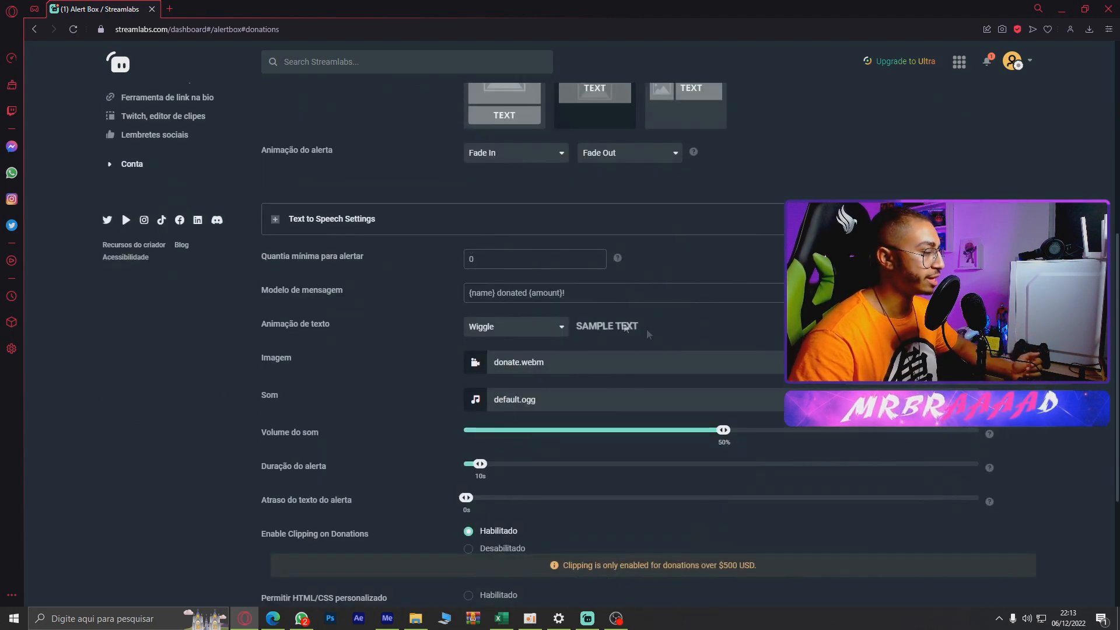
{"action": "left_click", "coordinate": [524, 328]}
{"action": "left_click", "coordinate": [477, 326]}
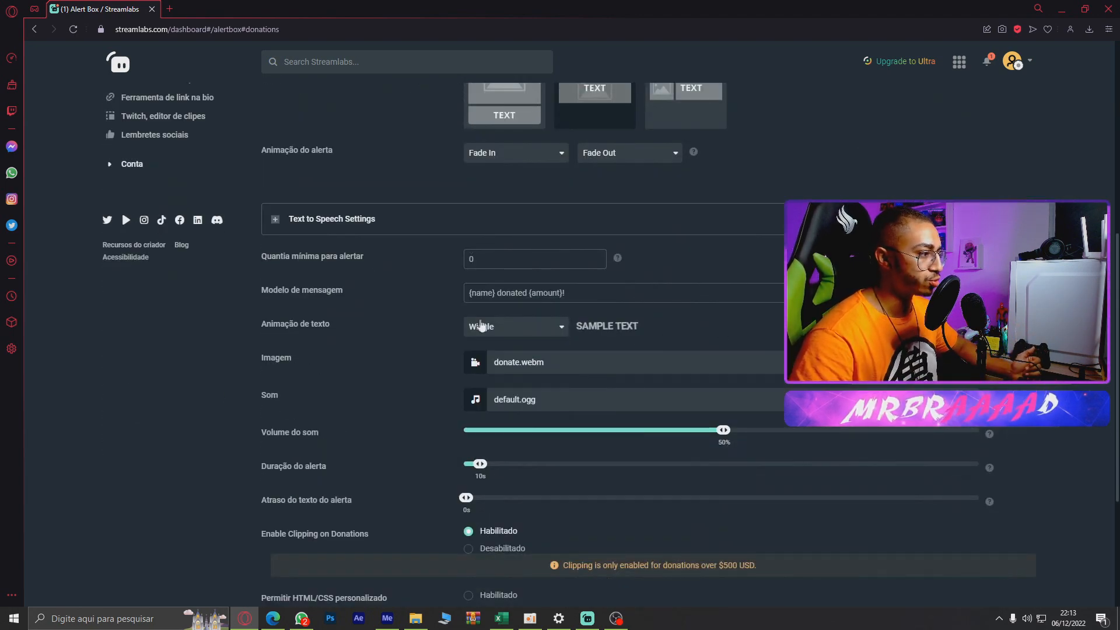
{"action": "scroll", "coordinate": [444, 332], "scroll_direction": "down", "scroll_amount": 2}
{"action": "scroll", "coordinate": [432, 338], "scroll_direction": "up", "scroll_amount": 6}
{"action": "scroll", "coordinate": [461, 350], "scroll_direction": "down", "scroll_amount": 8}
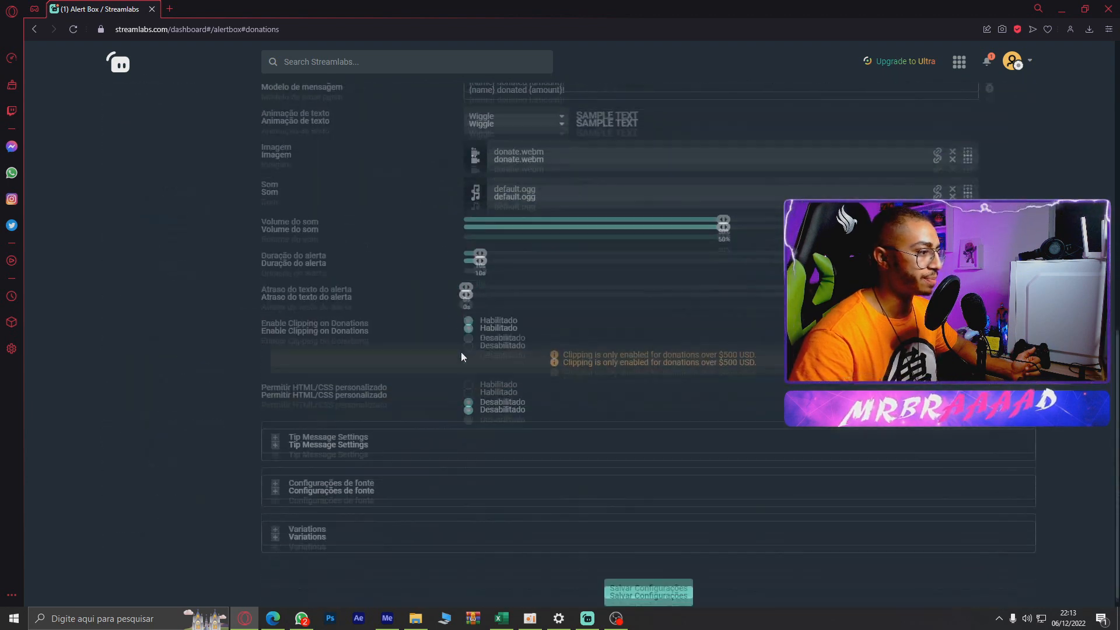
{"action": "scroll", "coordinate": [409, 402], "scroll_direction": "up", "scroll_amount": 6}
{"action": "scroll", "coordinate": [390, 317], "scroll_direction": "down", "scroll_amount": 3}
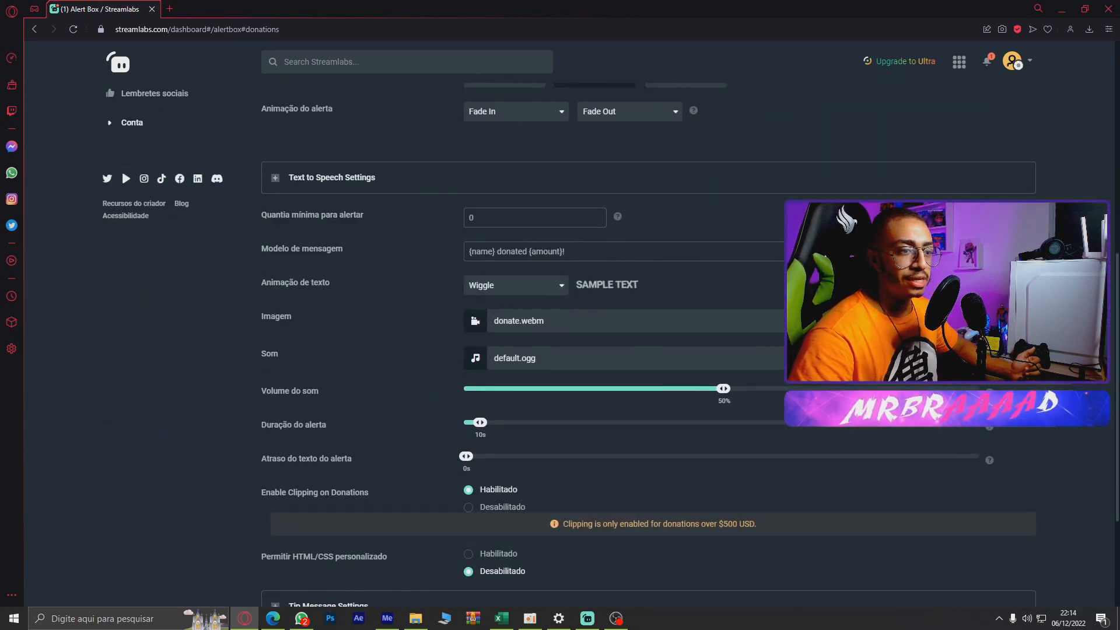
- Upload donate.webm from the kit's alertbox folder to the image gallery and select it as the donation alert image
{"action": "left_click", "coordinate": [962, 321]}
{"action": "left_click", "coordinate": [421, 176]}
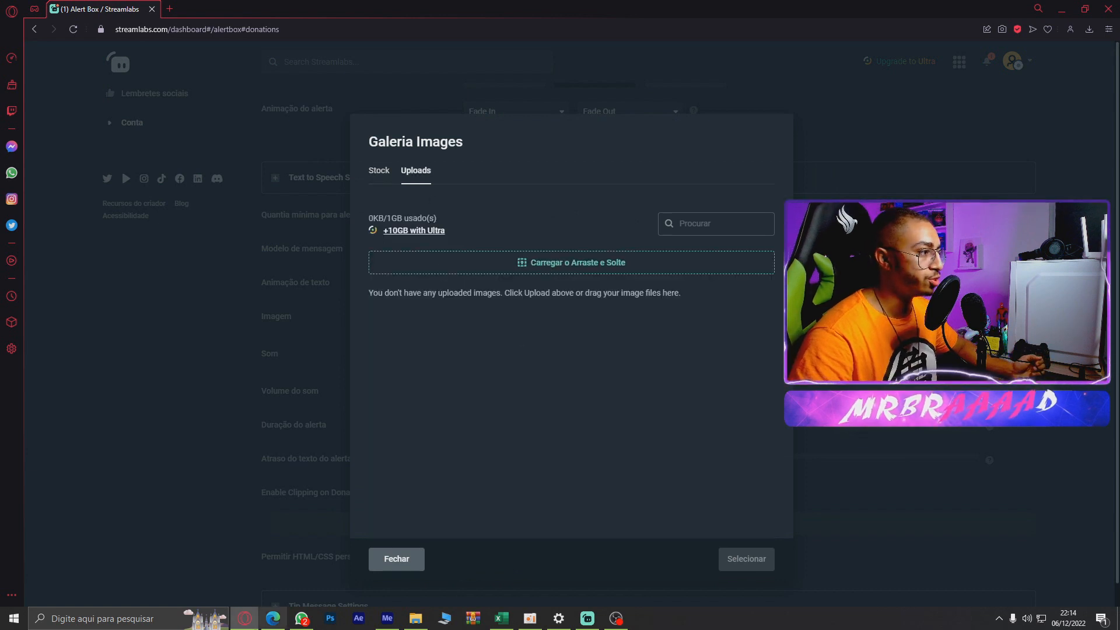
{"action": "left_click", "coordinate": [415, 618]}
{"action": "left_click", "coordinate": [367, 53]}
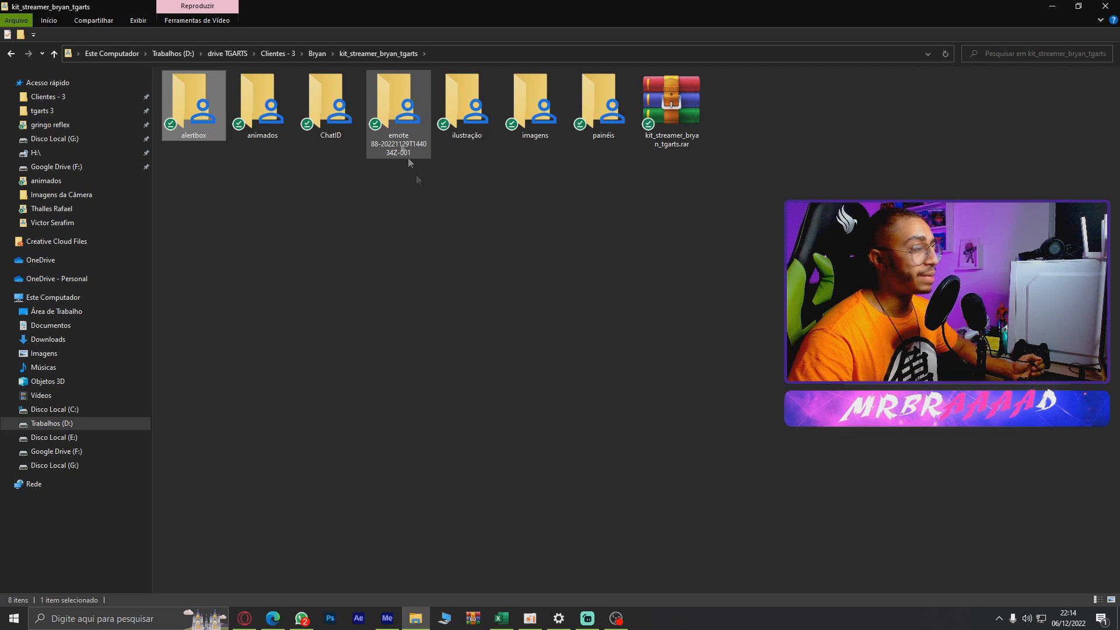
{"action": "double_click", "coordinate": [193, 111]}
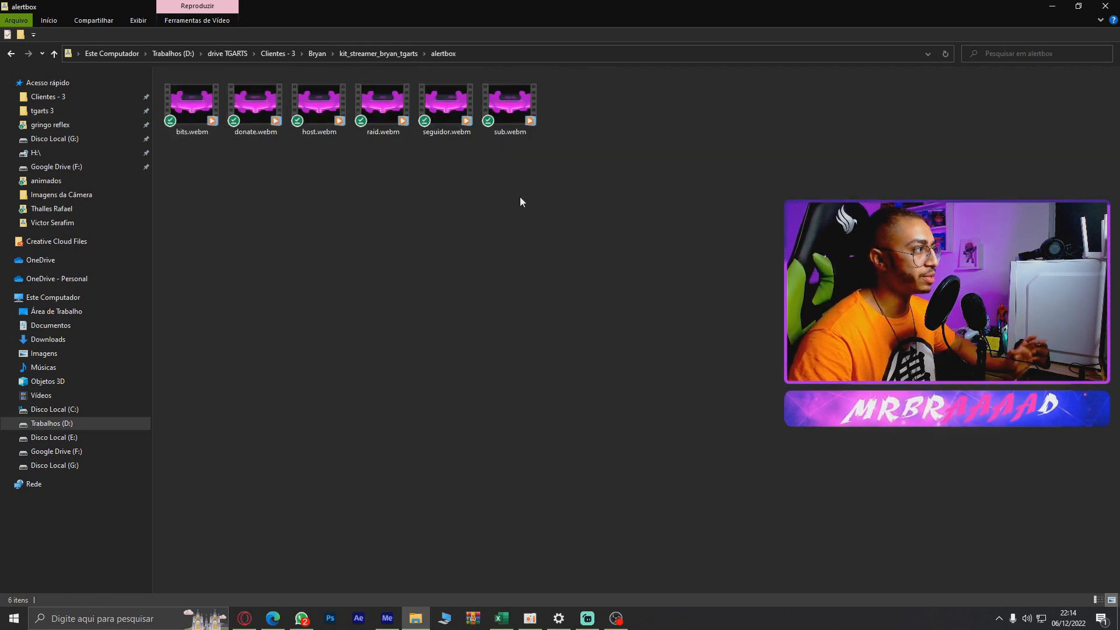
{"action": "left_click_drag", "start_coordinate": [255, 105], "coordinate": [594, 349]}
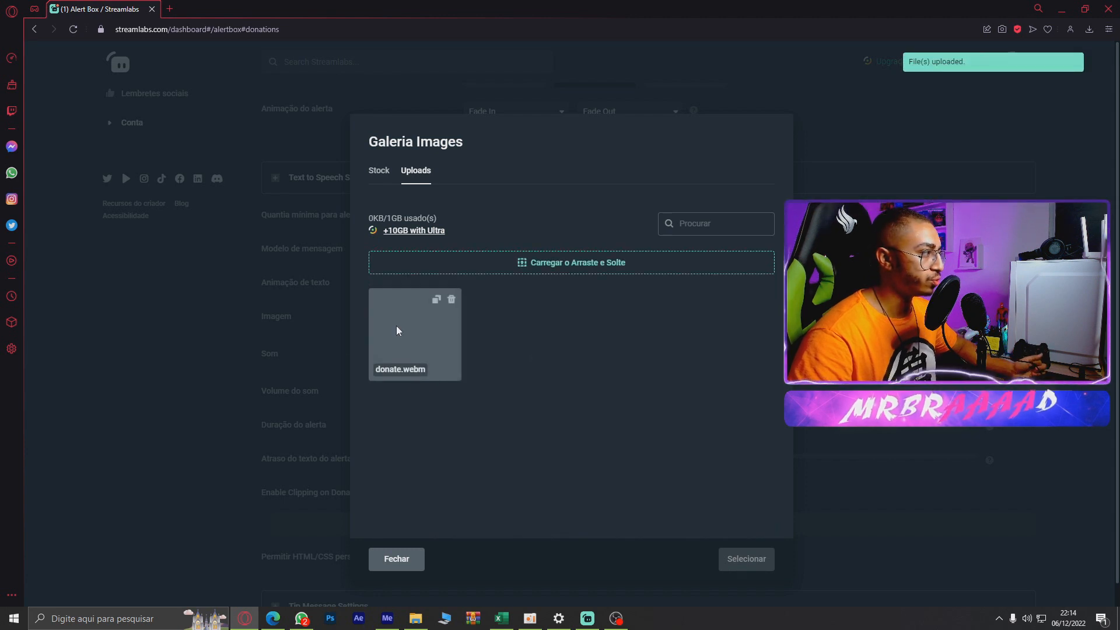
{"action": "left_click", "coordinate": [407, 324]}
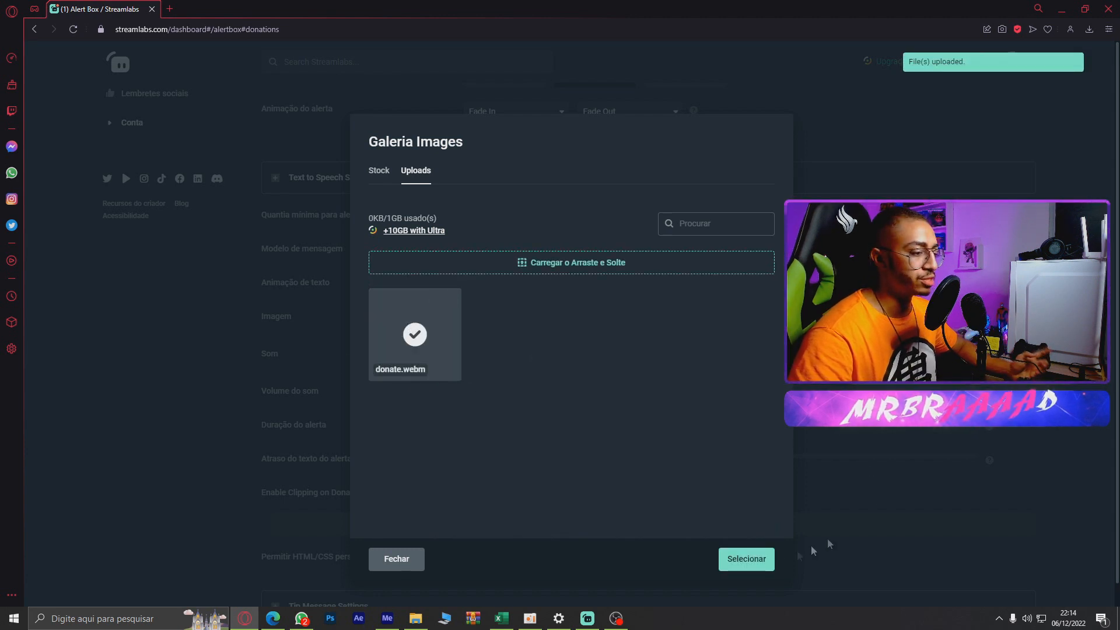
{"action": "left_click", "coordinate": [752, 558]}
- Expand the donation alert's tip message and font settings, and set the alert text font to Bebas Neue
{"action": "scroll", "coordinate": [585, 340], "scroll_direction": "up", "scroll_amount": 5}
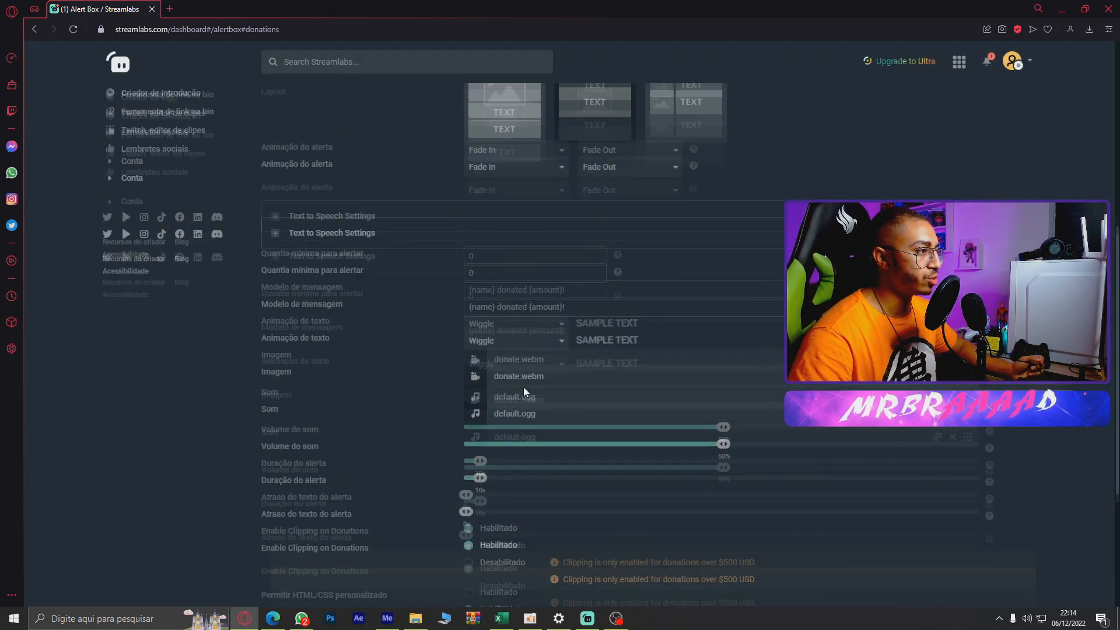
{"action": "scroll", "coordinate": [502, 441], "scroll_direction": "down", "scroll_amount": 8}
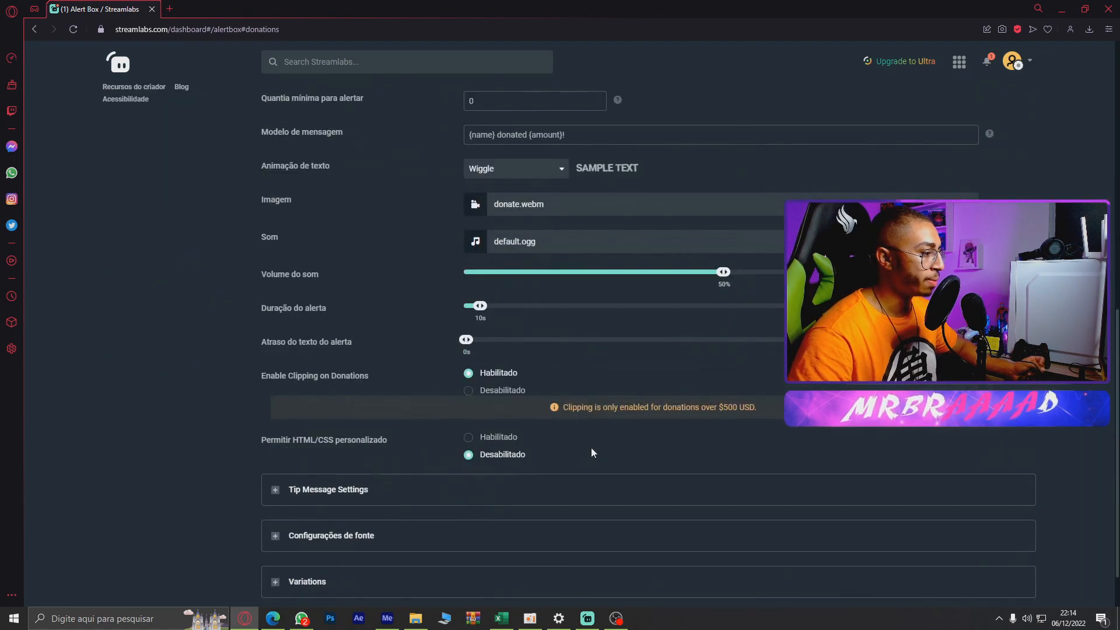
{"action": "left_click", "coordinate": [324, 432]}
{"action": "scroll", "coordinate": [297, 443], "scroll_direction": "down", "scroll_amount": 3}
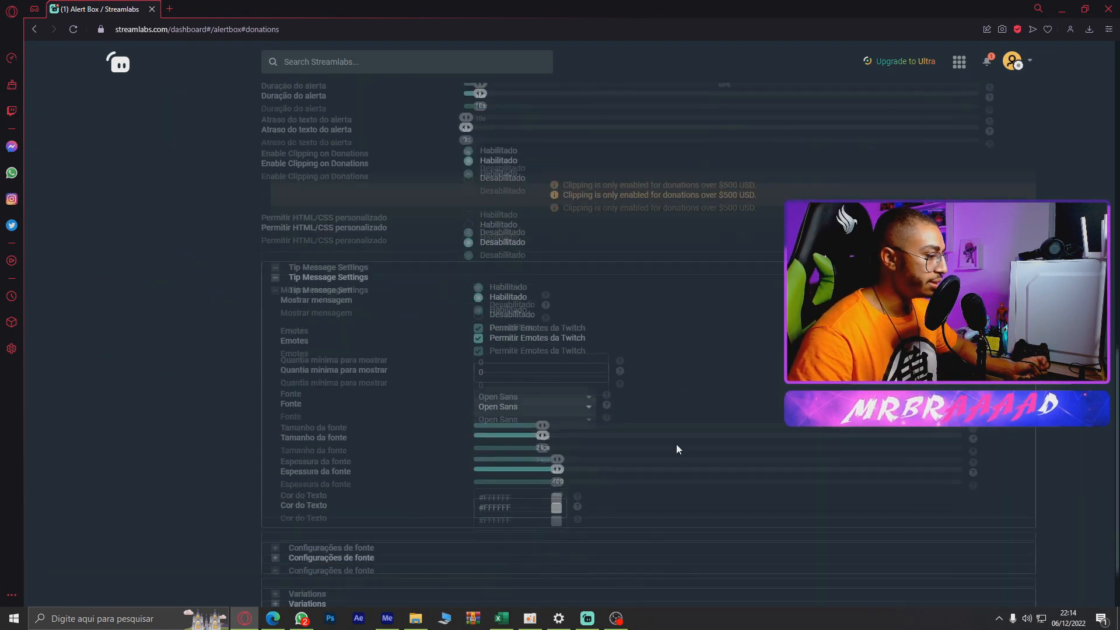
{"action": "left_click", "coordinate": [350, 481]}
{"action": "scroll", "coordinate": [565, 442], "scroll_direction": "down", "scroll_amount": 3}
{"action": "left_click", "coordinate": [535, 340]}
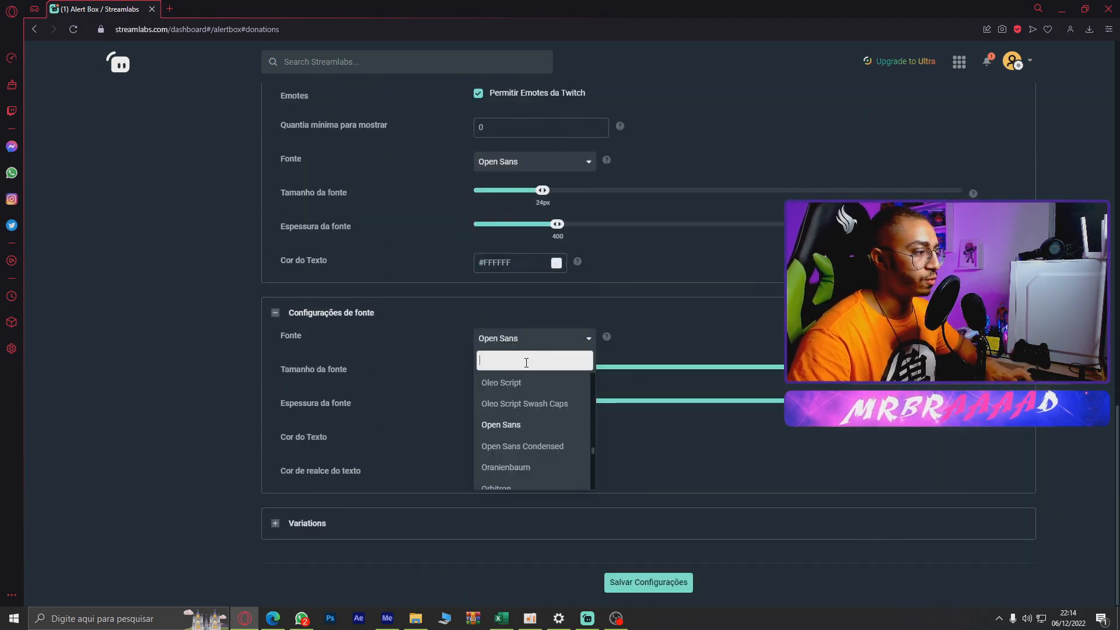
{"action": "type", "text": "beb"}
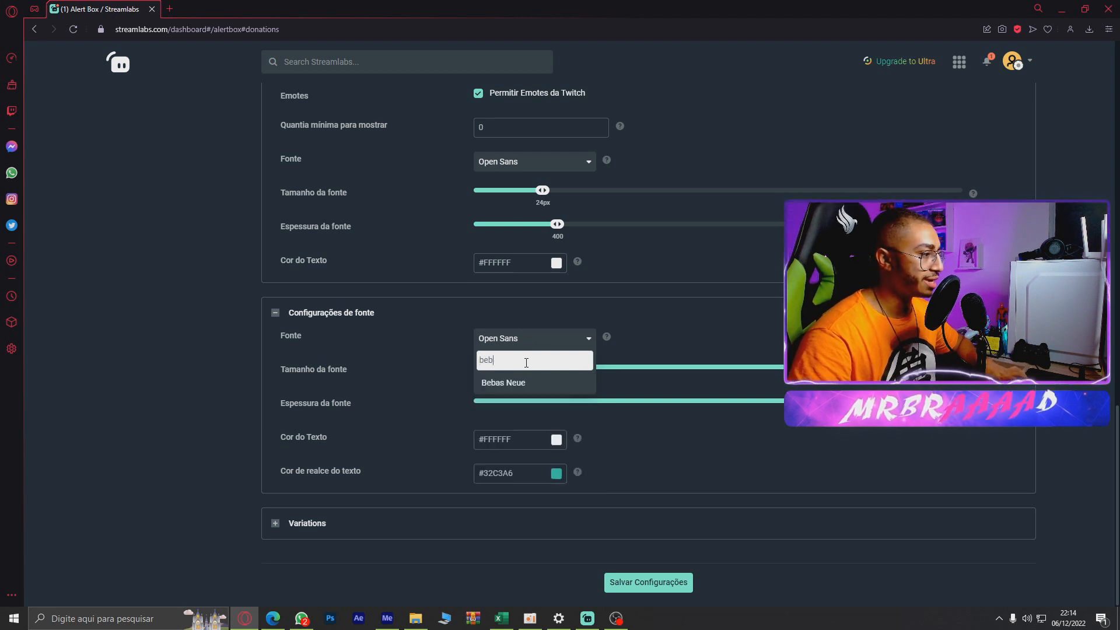
{"action": "left_click", "coordinate": [516, 384]}
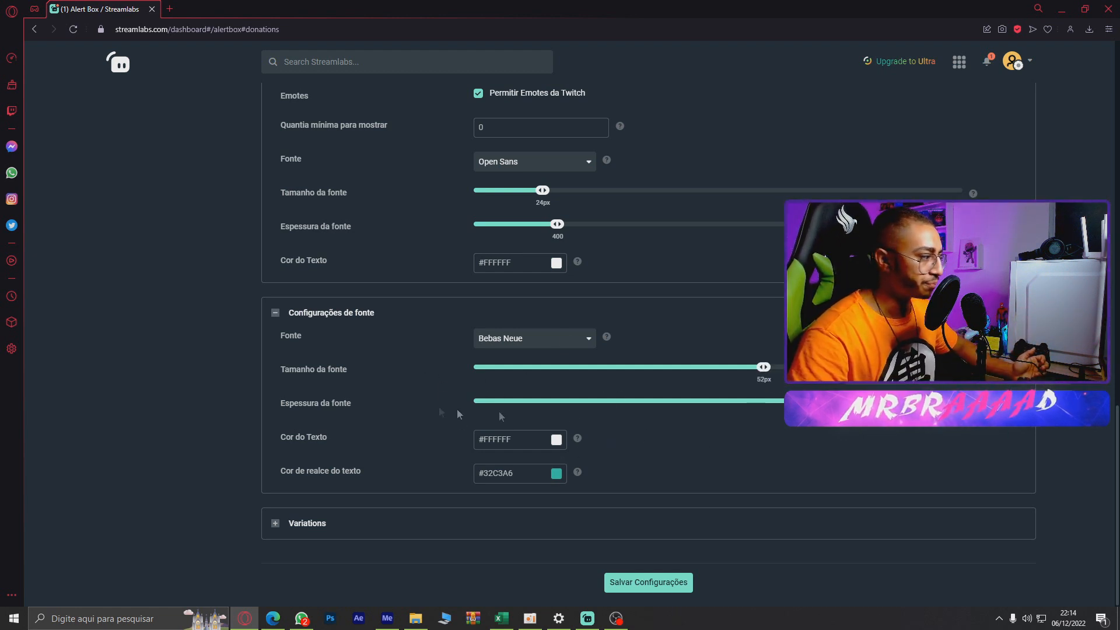
- Check through the donation alert's options and save the alert box settings
{"action": "scroll", "coordinate": [401, 449], "scroll_direction": "up", "scroll_amount": 5}
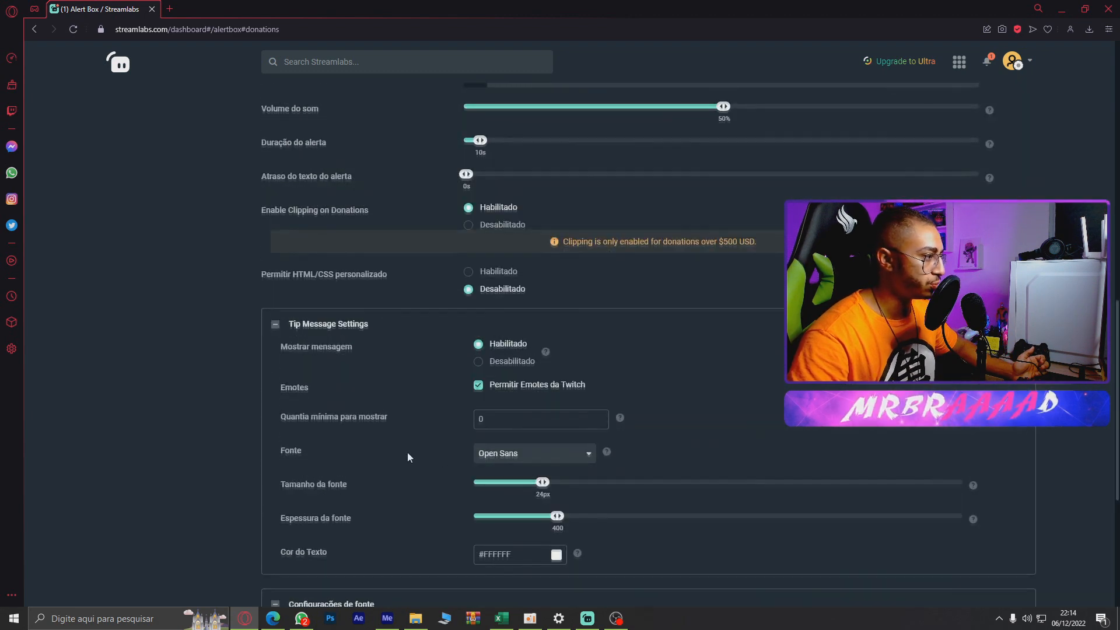
{"action": "scroll", "coordinate": [408, 453], "scroll_direction": "up", "scroll_amount": 5}
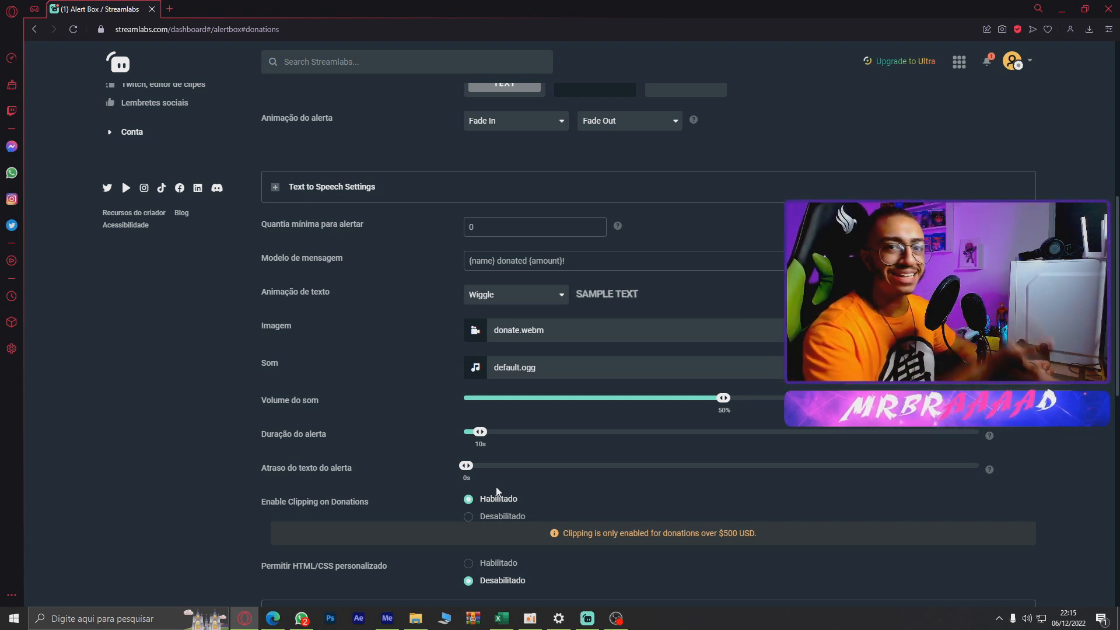
{"action": "scroll", "coordinate": [609, 414], "scroll_direction": "up", "scroll_amount": 3}
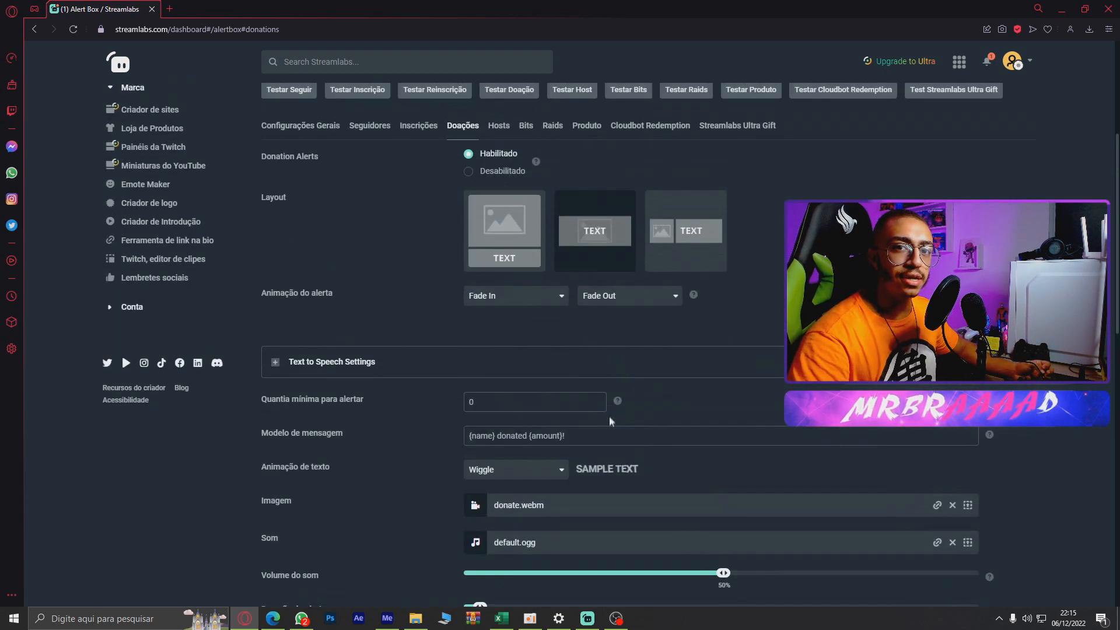
{"action": "scroll", "coordinate": [607, 419], "scroll_direction": "down", "scroll_amount": 15}
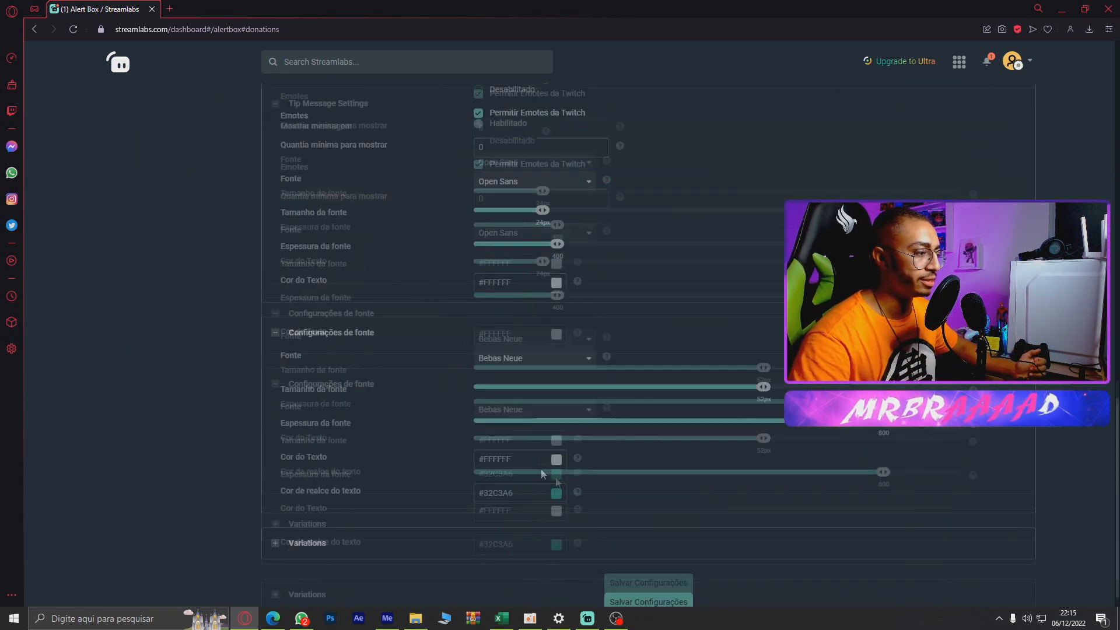
{"action": "left_click", "coordinate": [647, 581]}
{"action": "scroll", "coordinate": [422, 433], "scroll_direction": "up", "scroll_amount": 15}
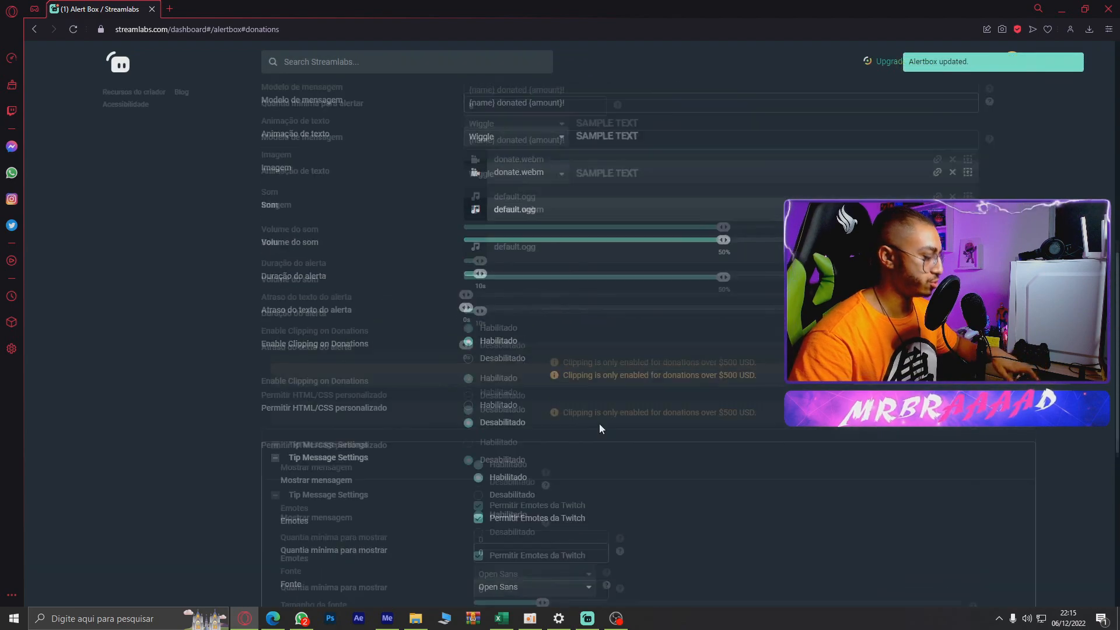
- Send a test donation alert from the browser and switch to Streamlabs Desktop to watch it in the "principal" scene
{"action": "key", "text": "alt+Tab"}
{"action": "key", "text": "alt+Tab"}
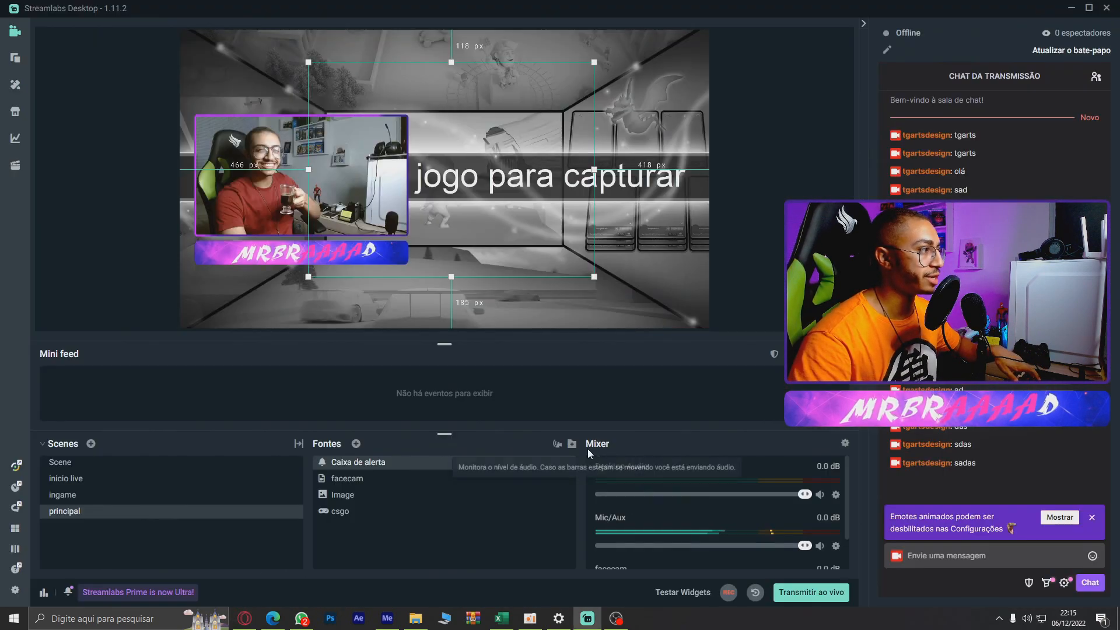
{"action": "key", "text": "alt+Tab"}
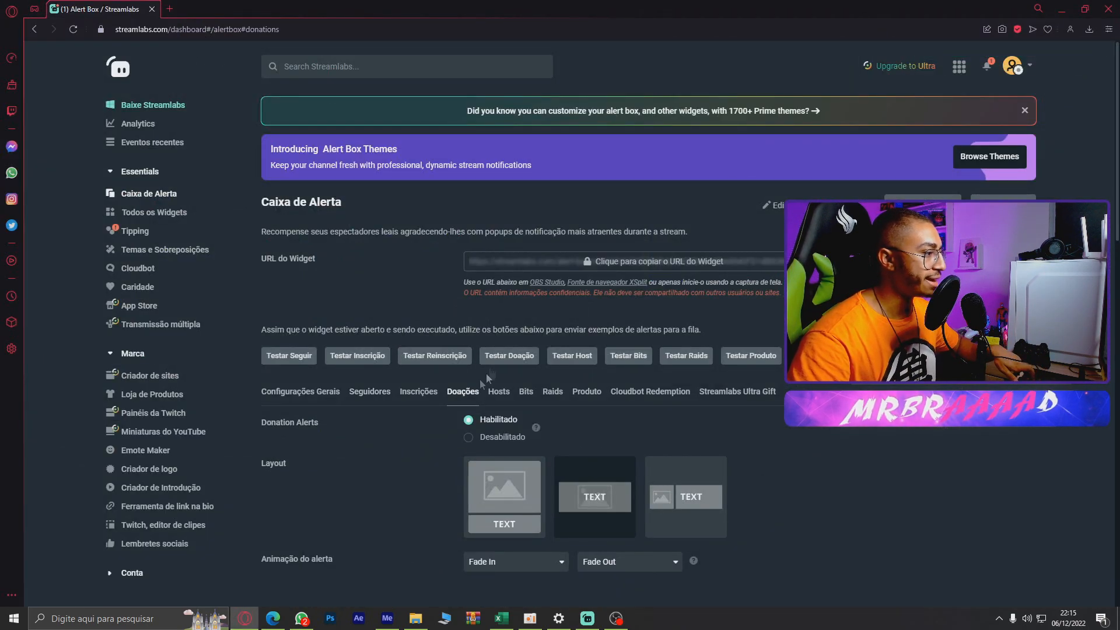
{"action": "scroll", "coordinate": [401, 434], "scroll_direction": "down", "scroll_amount": 3}
{"action": "scroll", "coordinate": [361, 291], "scroll_direction": "up", "scroll_amount": 1}
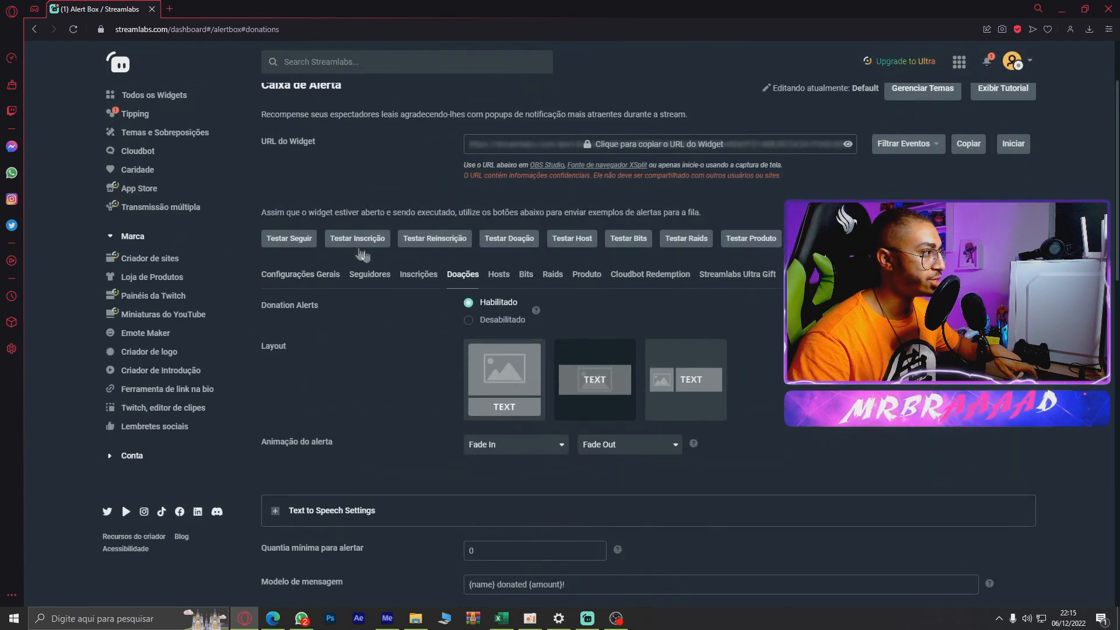
{"action": "left_click", "coordinate": [532, 244]}
{"action": "key", "text": "alt+Tab"}
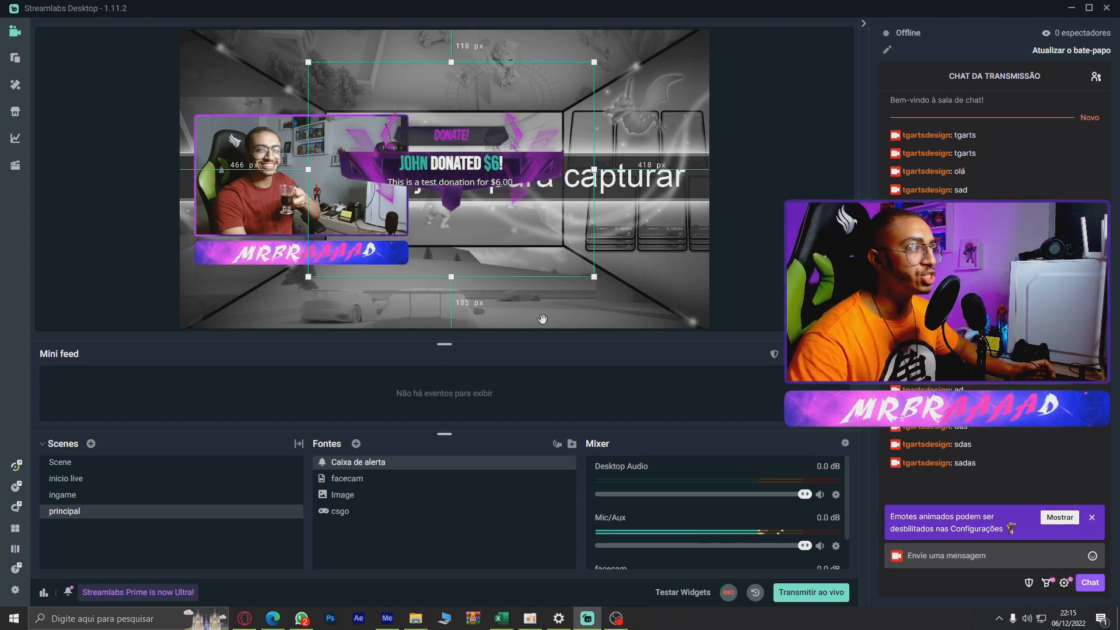
- Switch back to the browser, look over the subscription alert settings and send a test follow alert
{"action": "key", "text": "alt+Tab"}
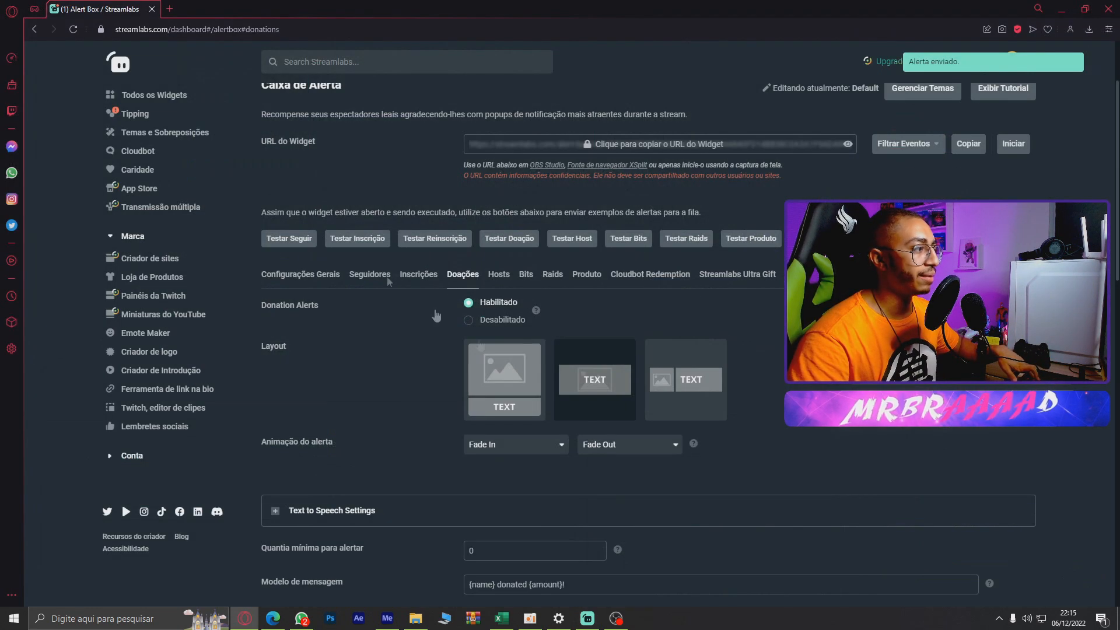
{"action": "left_click", "coordinate": [418, 274]}
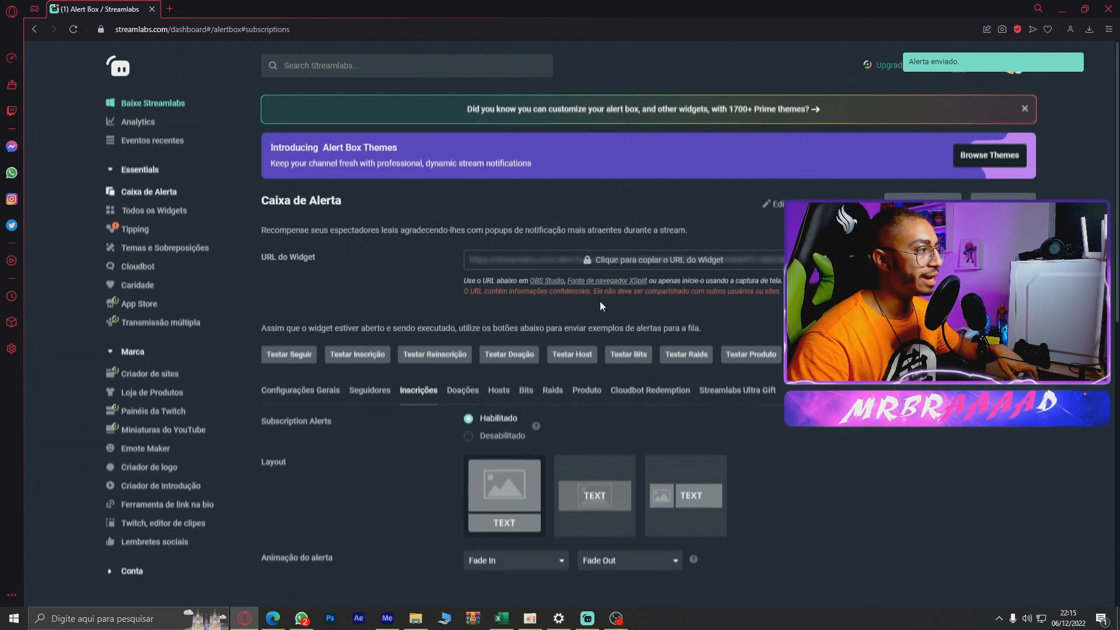
{"action": "scroll", "coordinate": [601, 317], "scroll_direction": "down", "scroll_amount": 6}
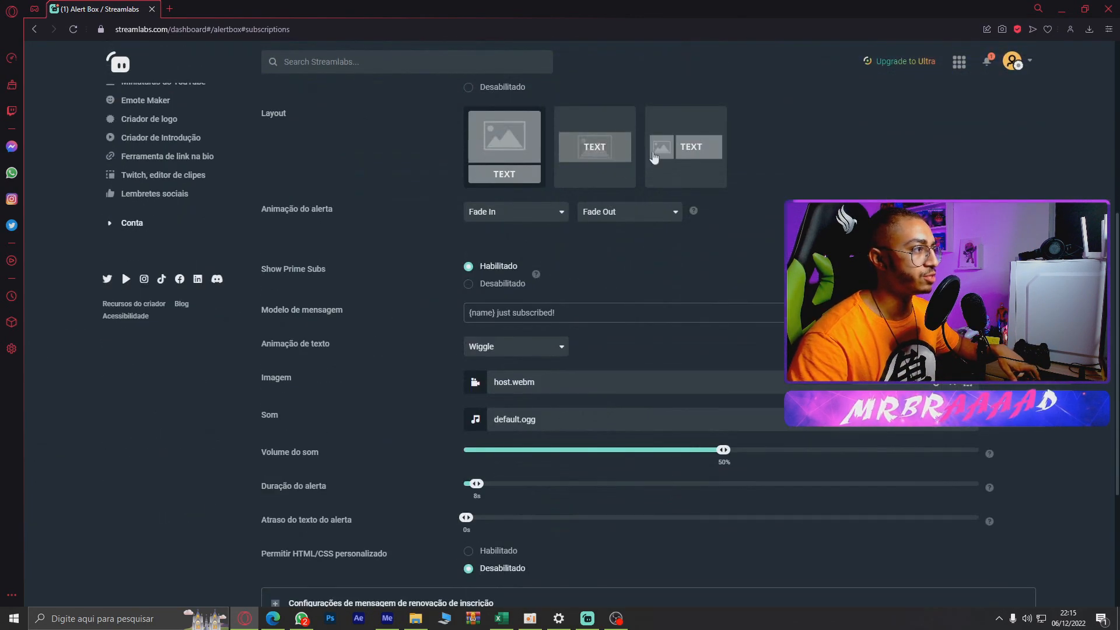
{"action": "scroll", "coordinate": [408, 344], "scroll_direction": "up", "scroll_amount": 10}
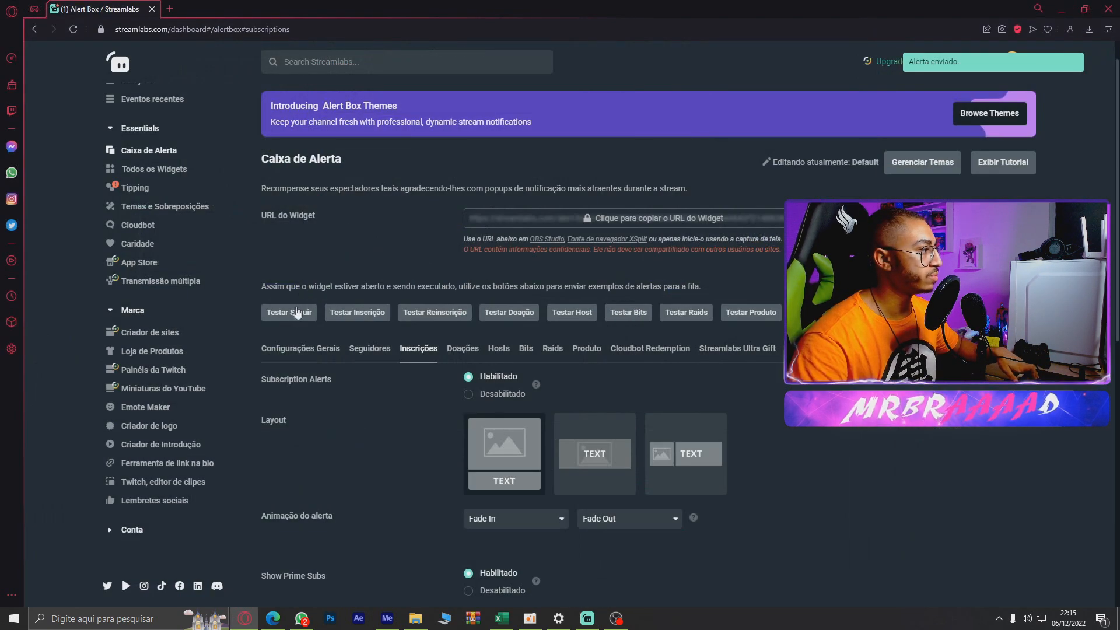
{"action": "left_click", "coordinate": [297, 313]}
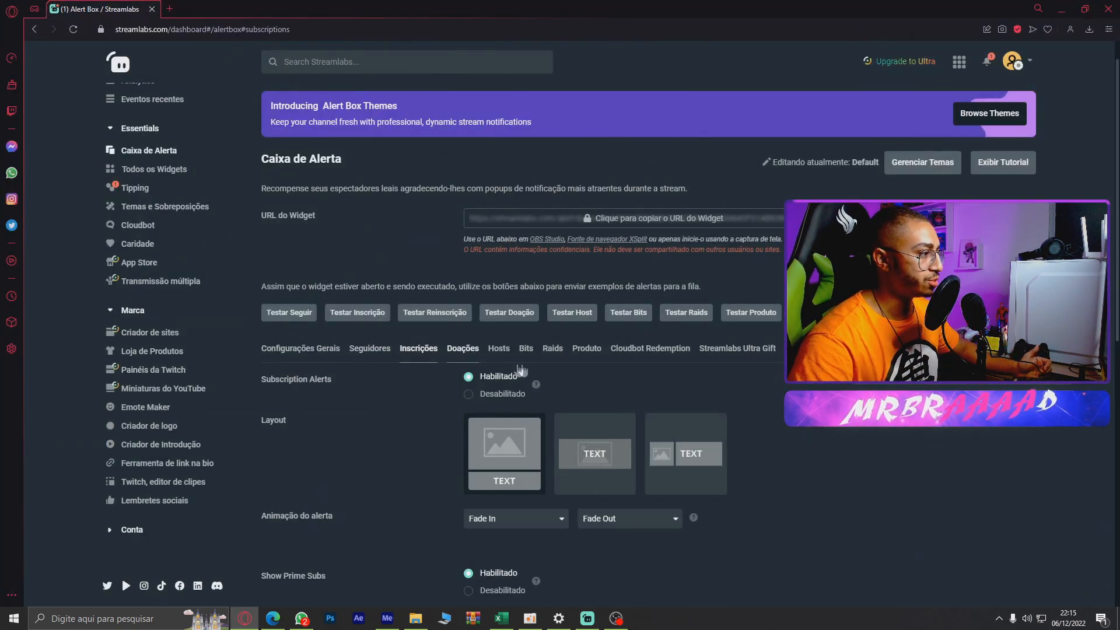
- Change the donation alert's message template to "{name} fortaleceu com {amount}!" and save the settings
{"action": "left_click", "coordinate": [463, 349]}
{"action": "scroll", "coordinate": [756, 377], "scroll_direction": "down", "scroll_amount": 5}
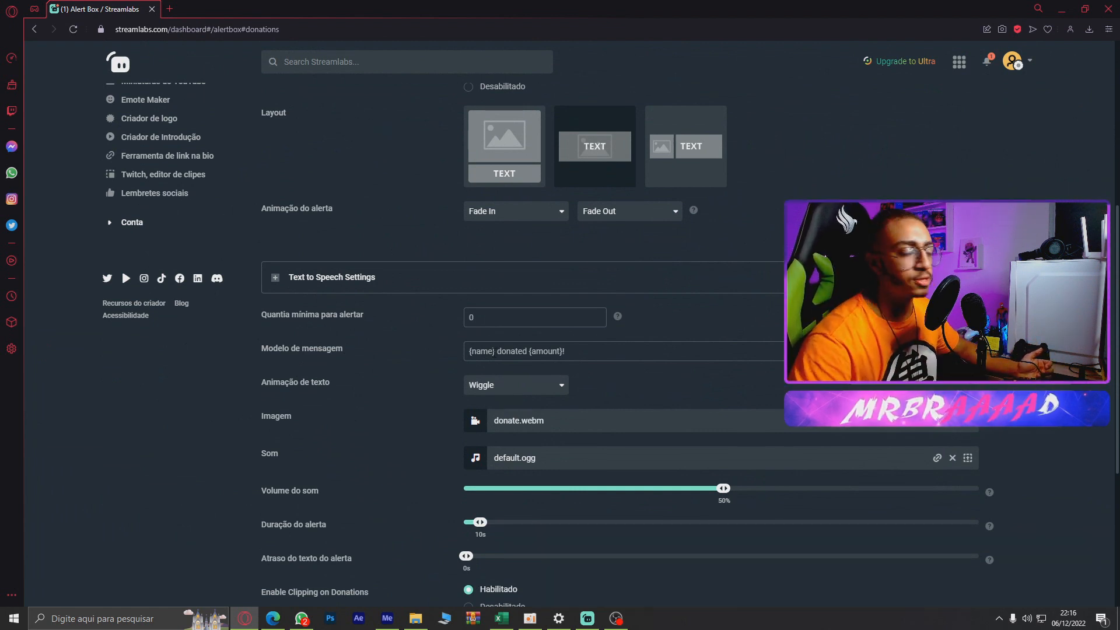
{"action": "double_click", "coordinate": [481, 350]}
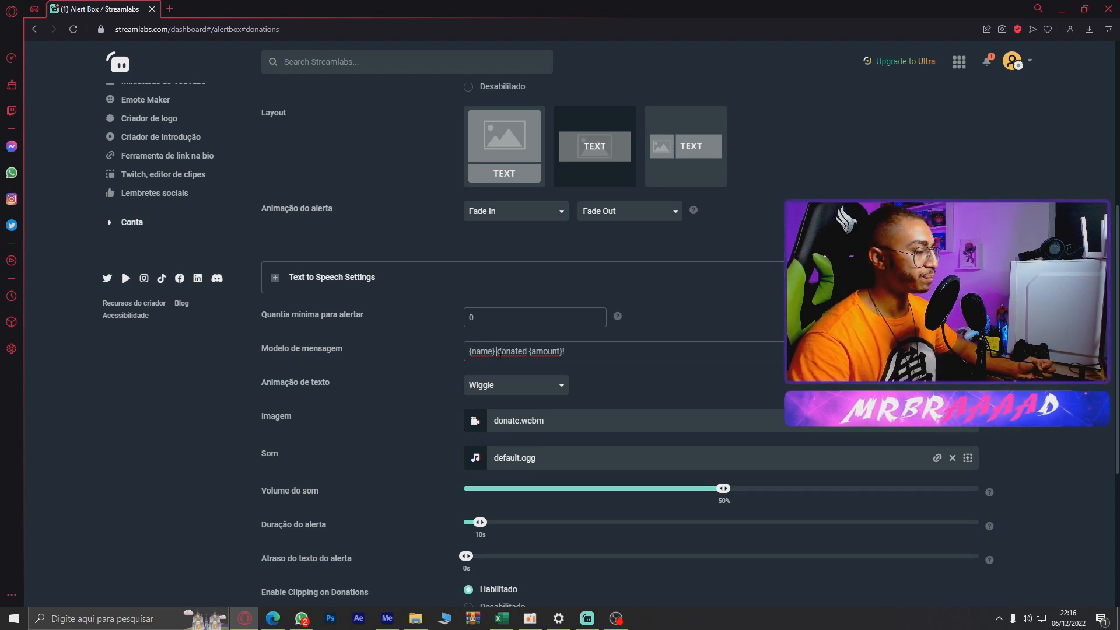
{"action": "scroll", "coordinate": [498, 365], "scroll_direction": "up", "scroll_amount": 1}
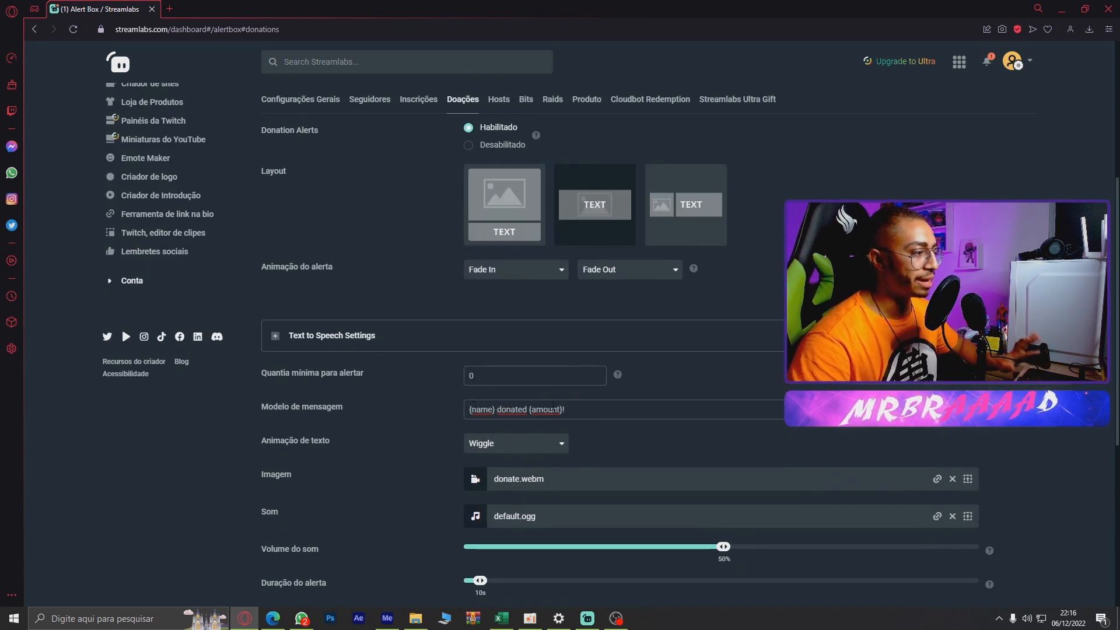
{"action": "left_click_drag", "start_coordinate": [497, 410], "coordinate": [529, 409]}
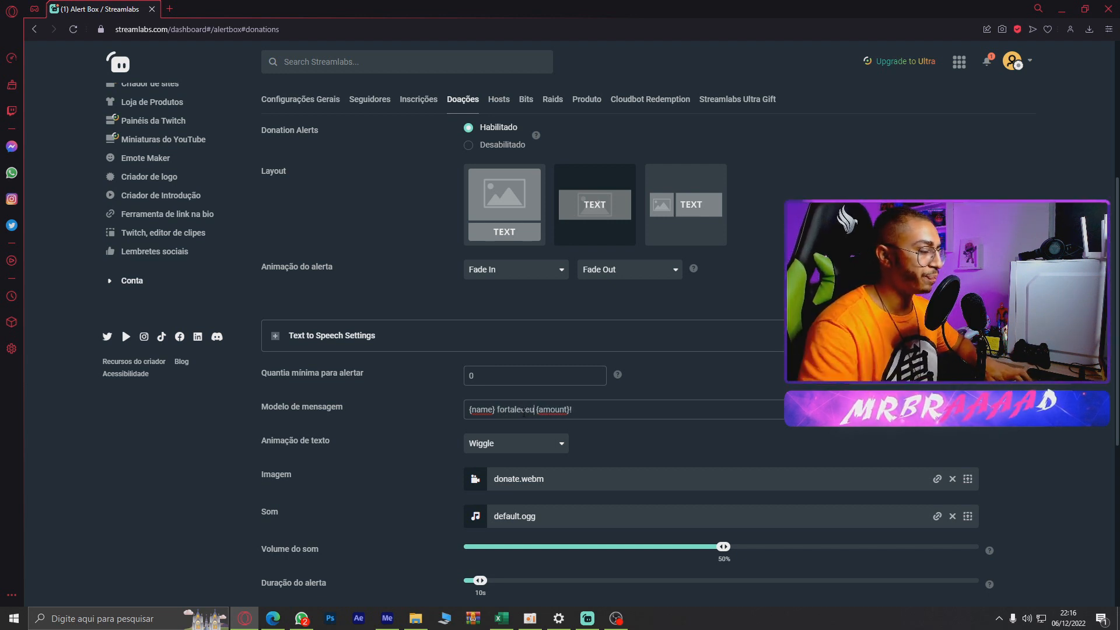
{"action": "type", "text": "com"}
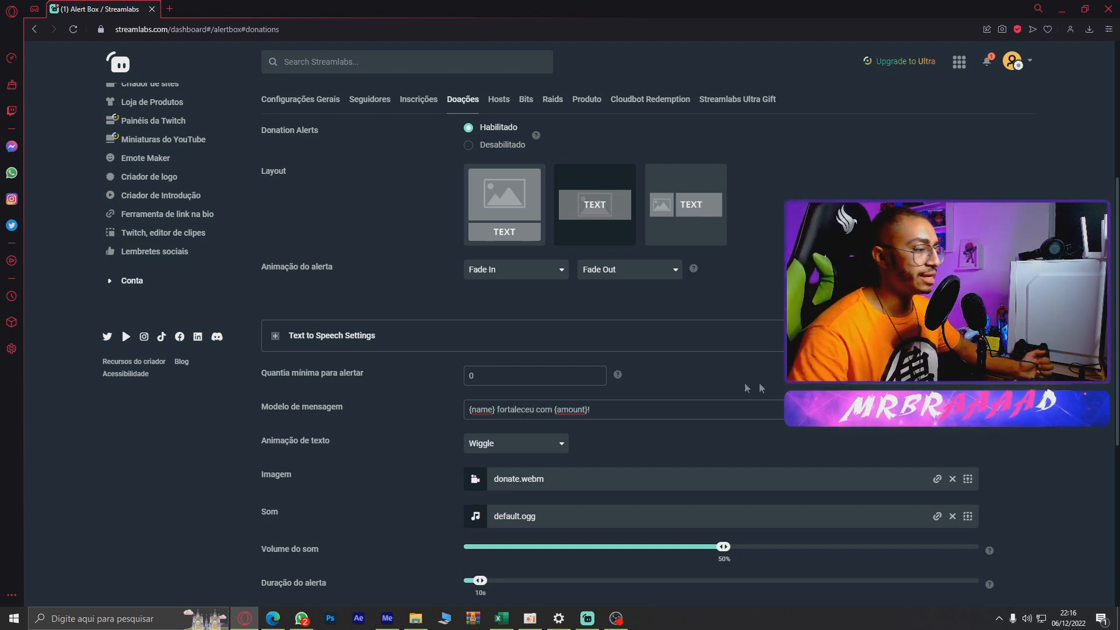
{"action": "scroll", "coordinate": [452, 297], "scroll_direction": "down", "scroll_amount": 6}
{"action": "left_click", "coordinate": [631, 589]}
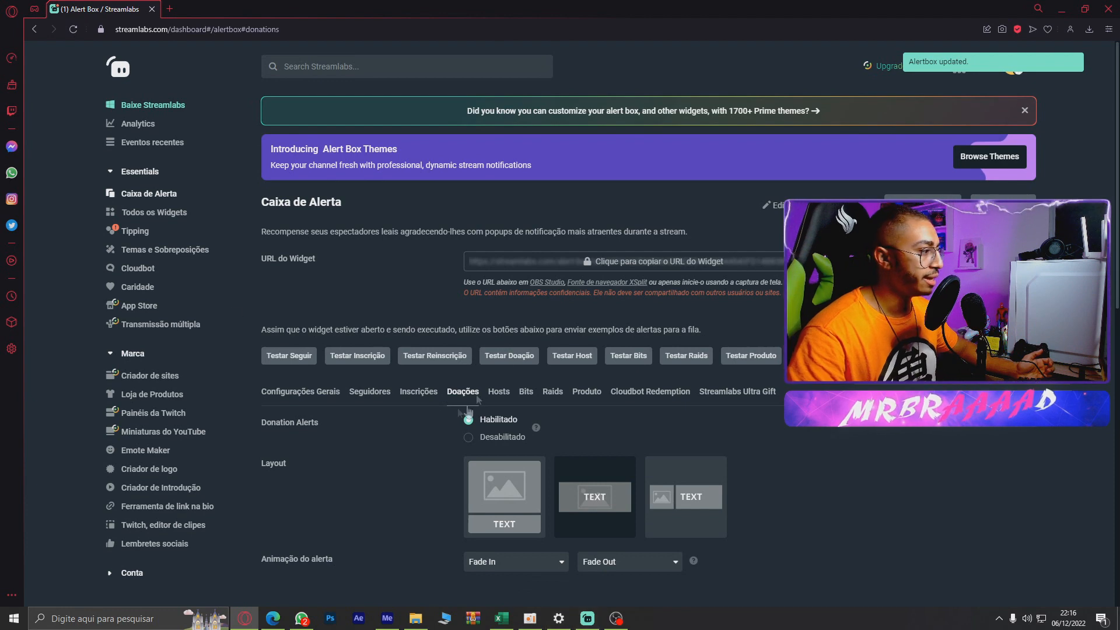
- Send a test donation alert, and preview the "inicio live" and "principal" scenes in Streamlabs Desktop
{"action": "left_click", "coordinate": [505, 363]}
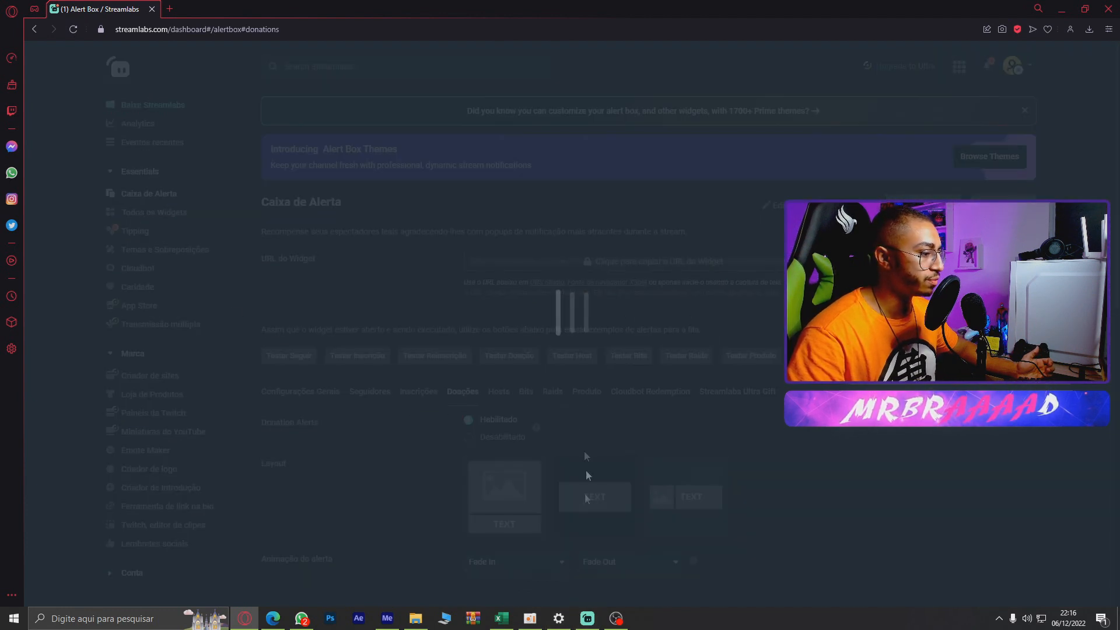
{"action": "left_click", "coordinate": [587, 618]}
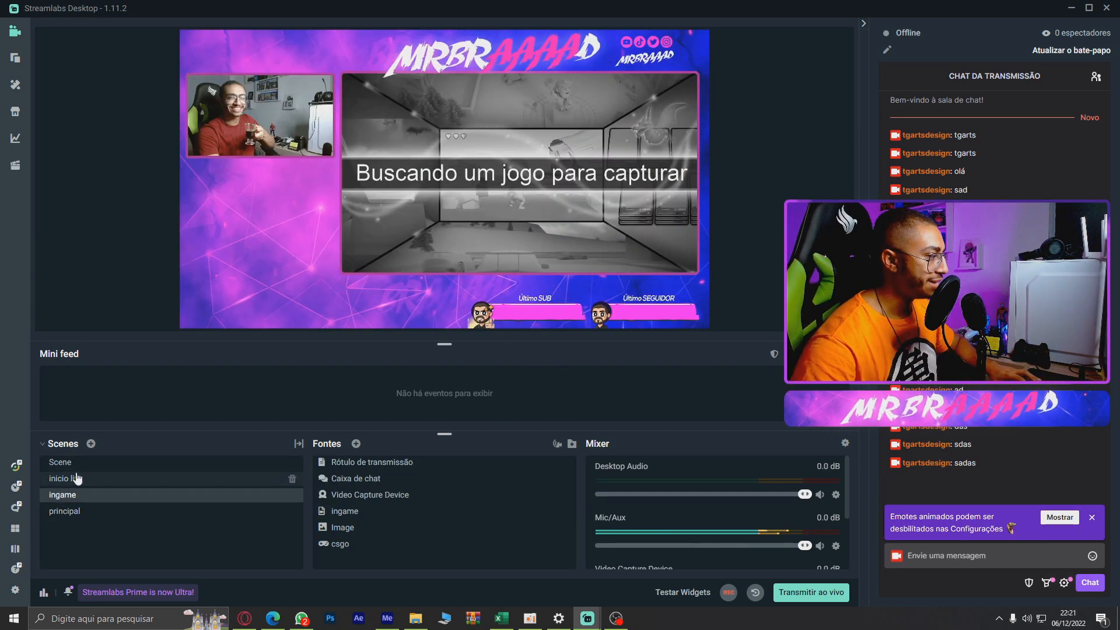
{"action": "left_click", "coordinate": [75, 477]}
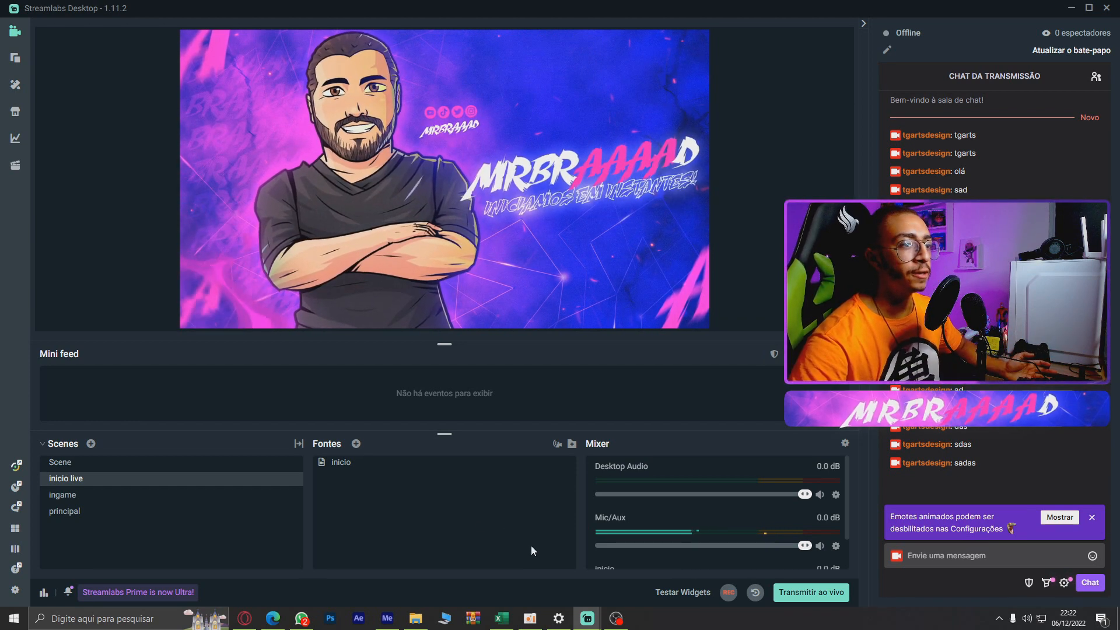
{"action": "left_click", "coordinate": [63, 511]}
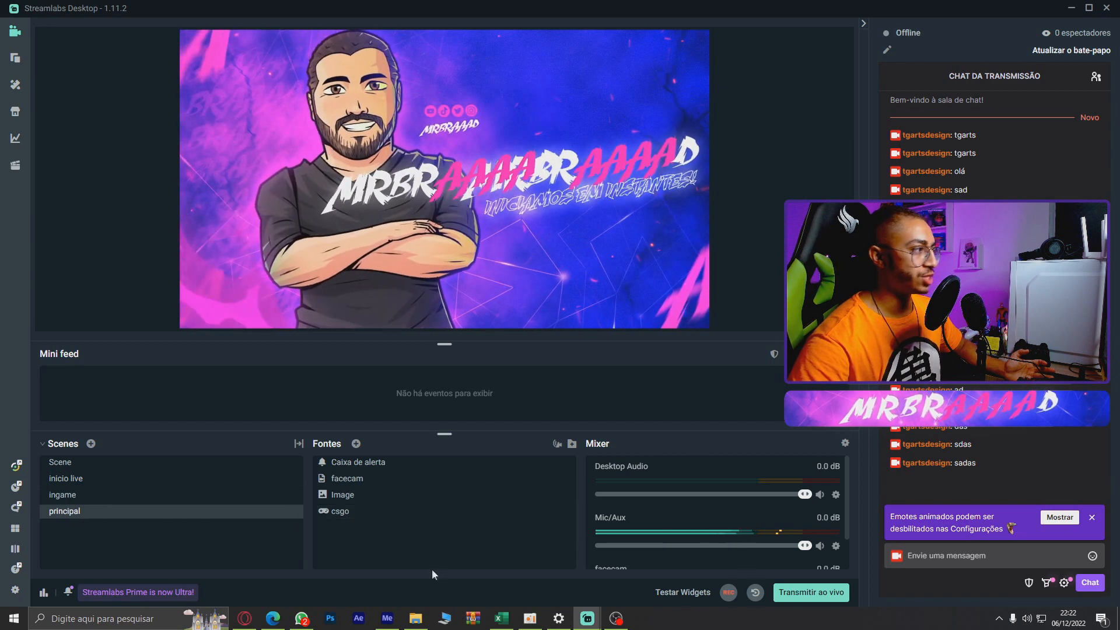